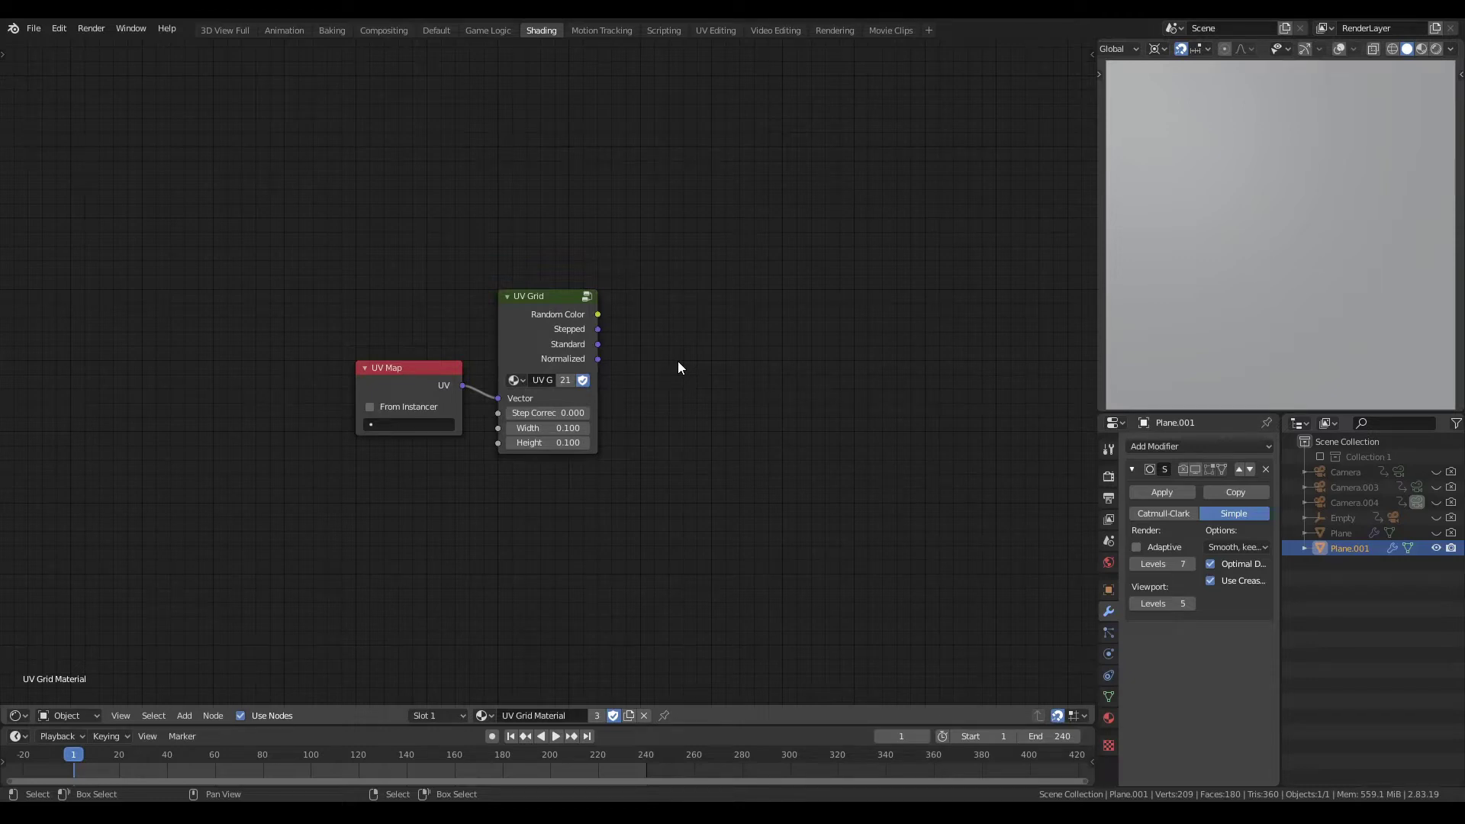
Step: Preview the UV Grid's Stepped output directly on the plane
middle_drag(690, 331, 439, 314)
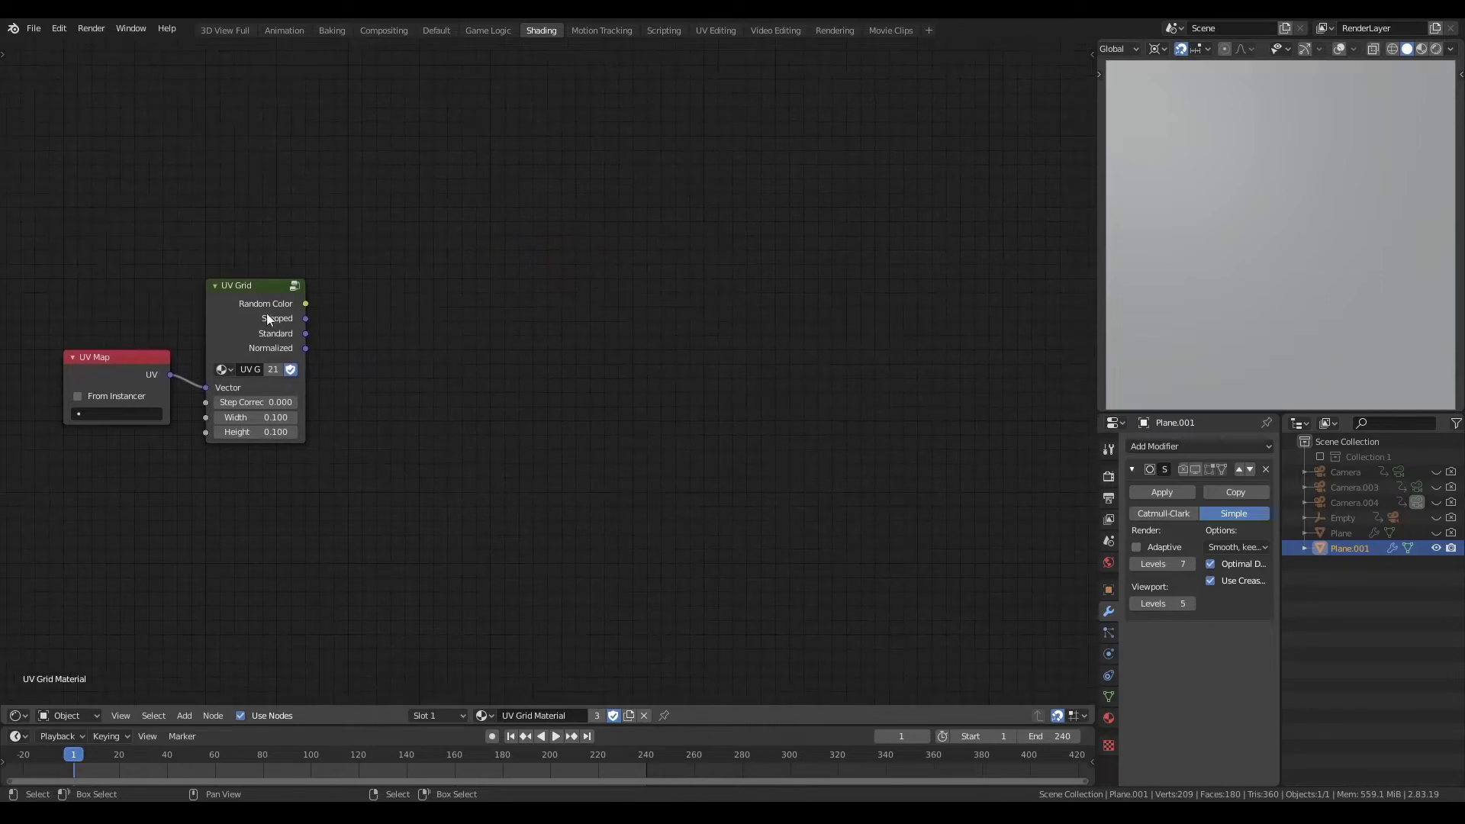
middle_drag(268, 316, 373, 347)
scroll(483, 350, down, 1)
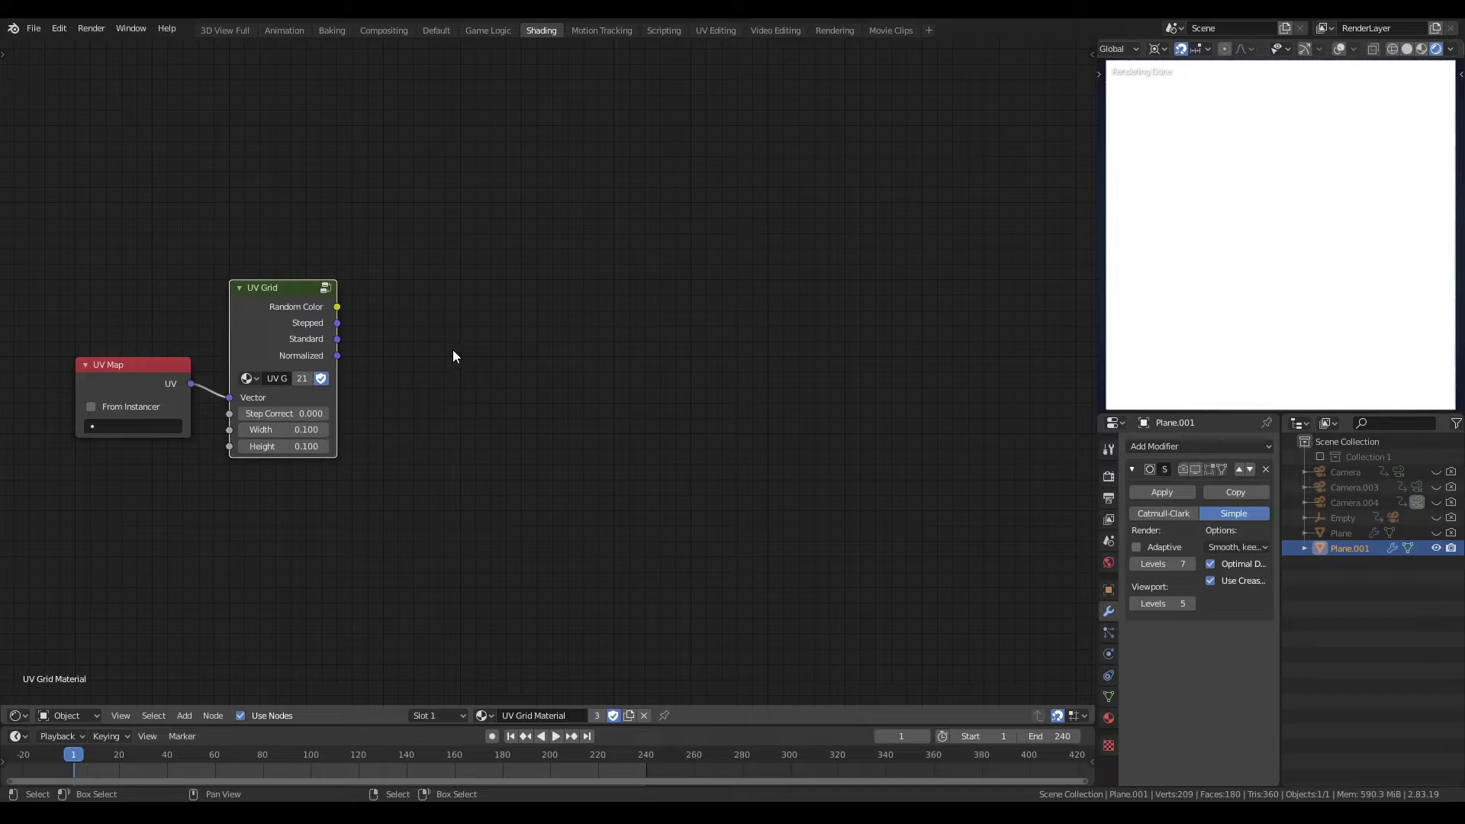
middle_drag(453, 357, 419, 315)
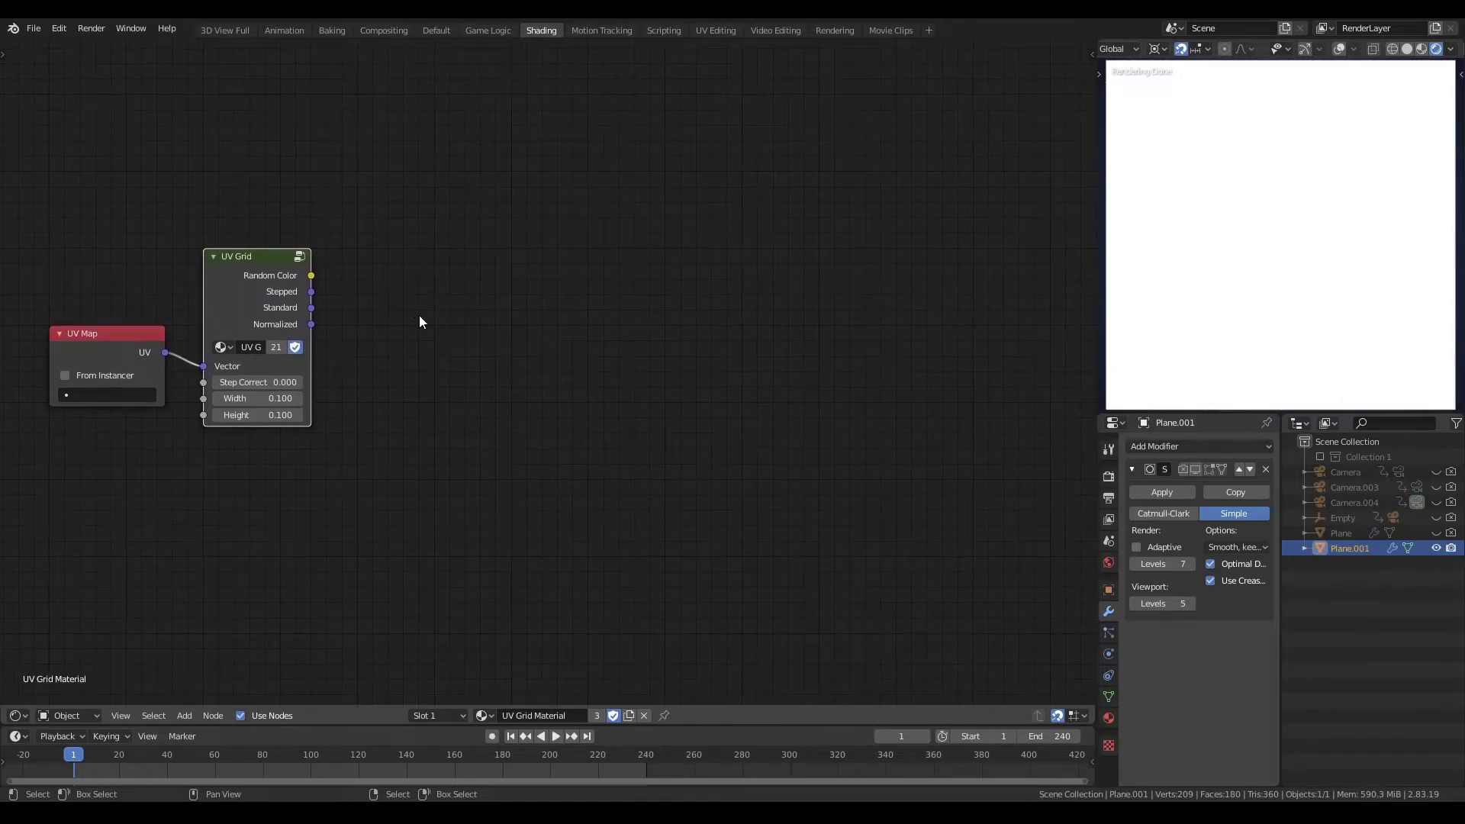
ctrl+shift+click(277, 274)
ctrl+shift+click(279, 273)
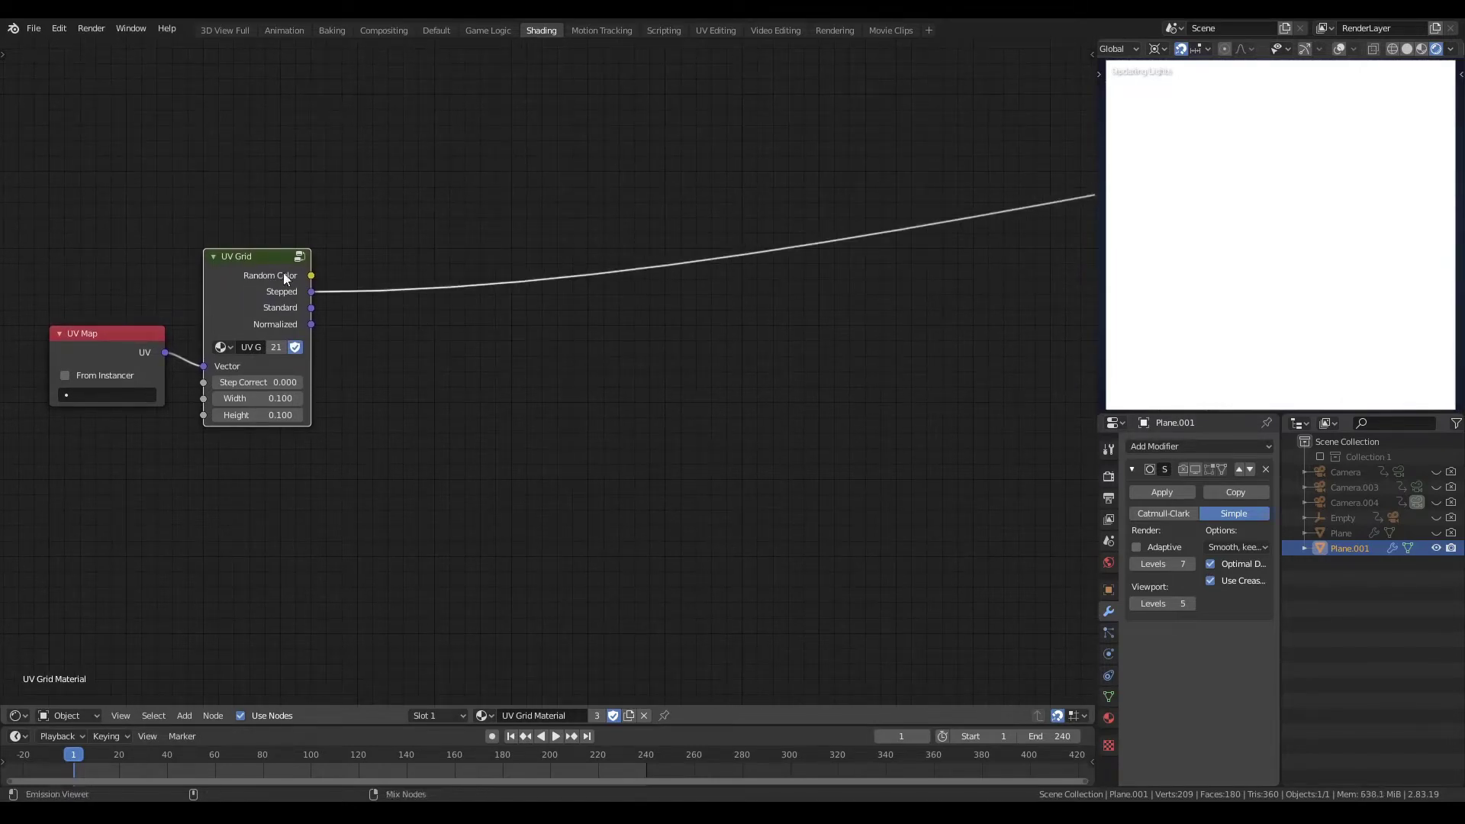
Step: Insert a Vector Math Add on the Stepped link and feed Standard into its second vector
key(shift+a)
mouse_move(565, 356)
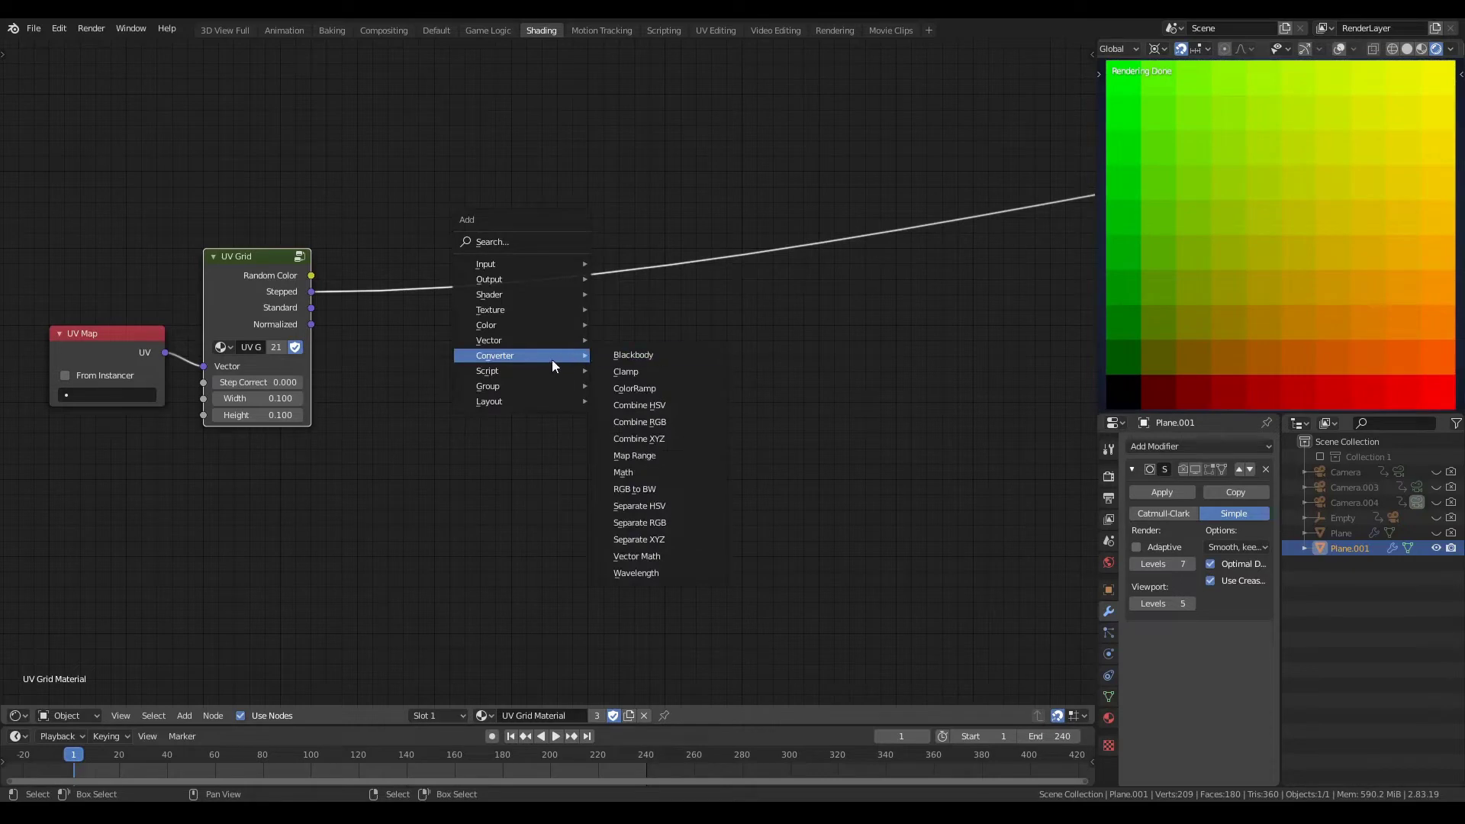
click(649, 556)
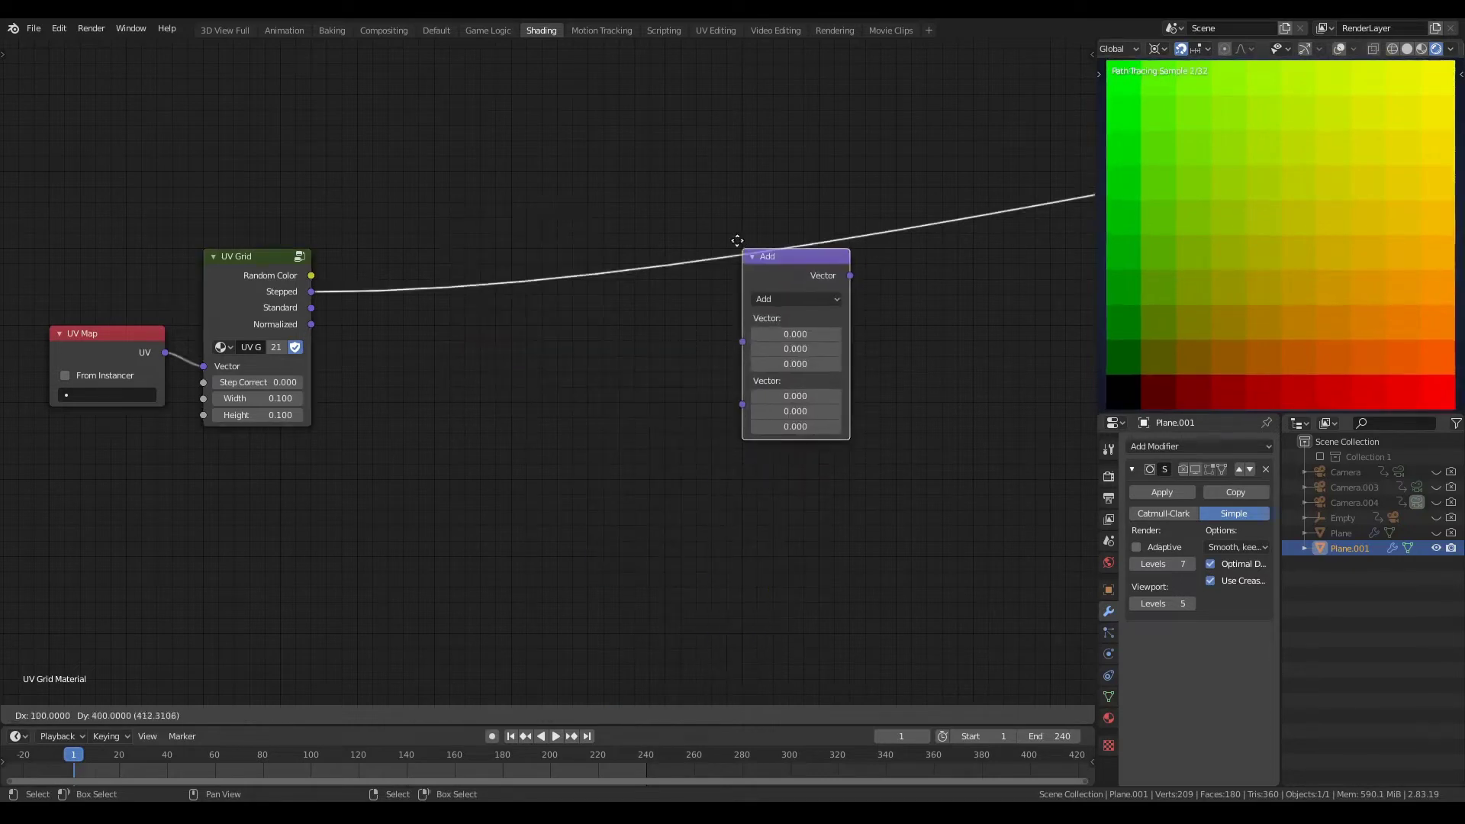
click(737, 250)
drag(315, 309, 755, 355)
click(774, 261)
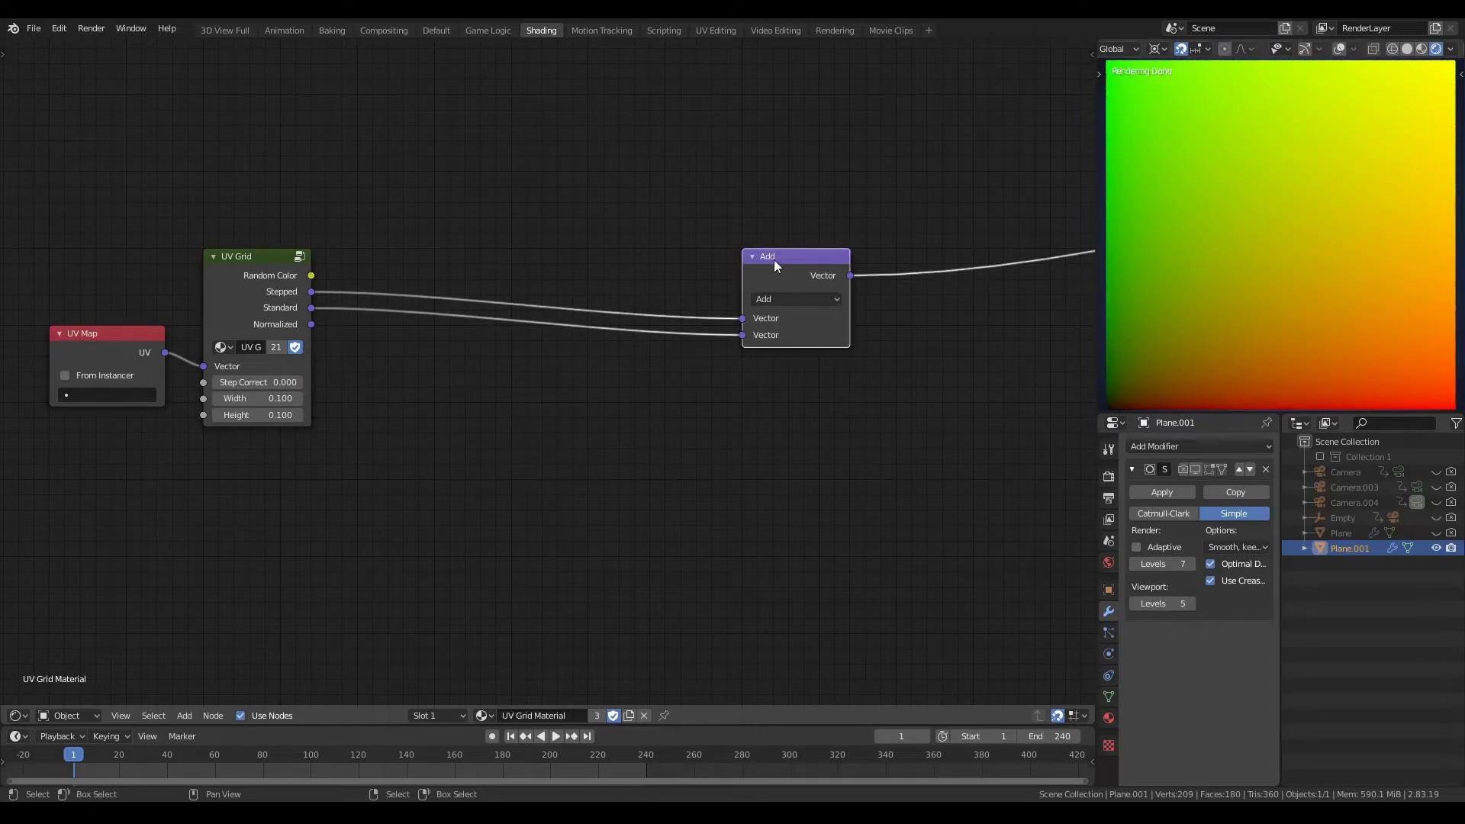
drag(787, 268, 710, 269)
Step: Add an Image Texture after the Add node and load person 24.jpg into it
key(shift+a)
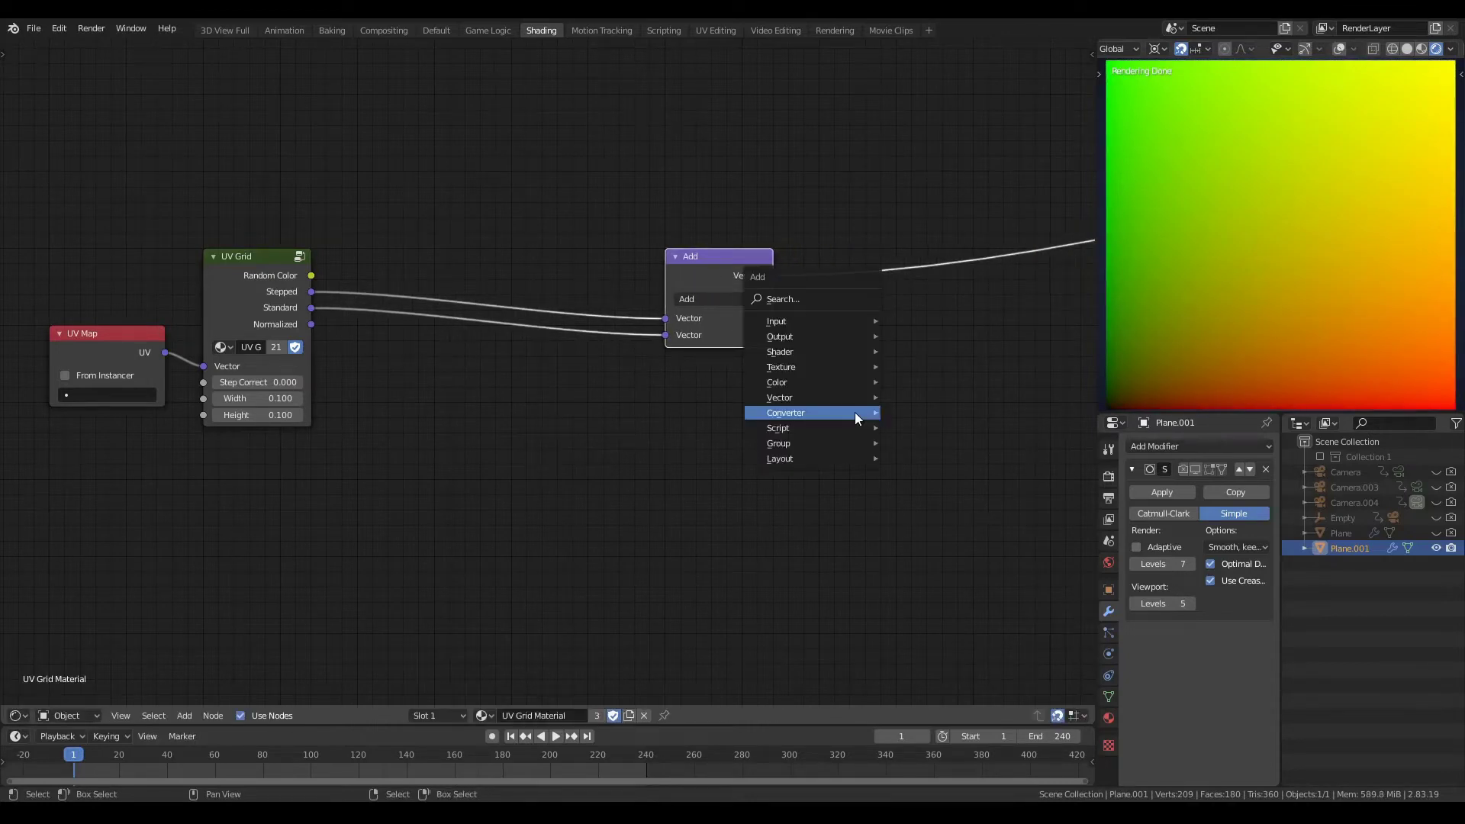
mouse_move(854, 412)
mouse_move(781, 367)
click(940, 366)
click(823, 248)
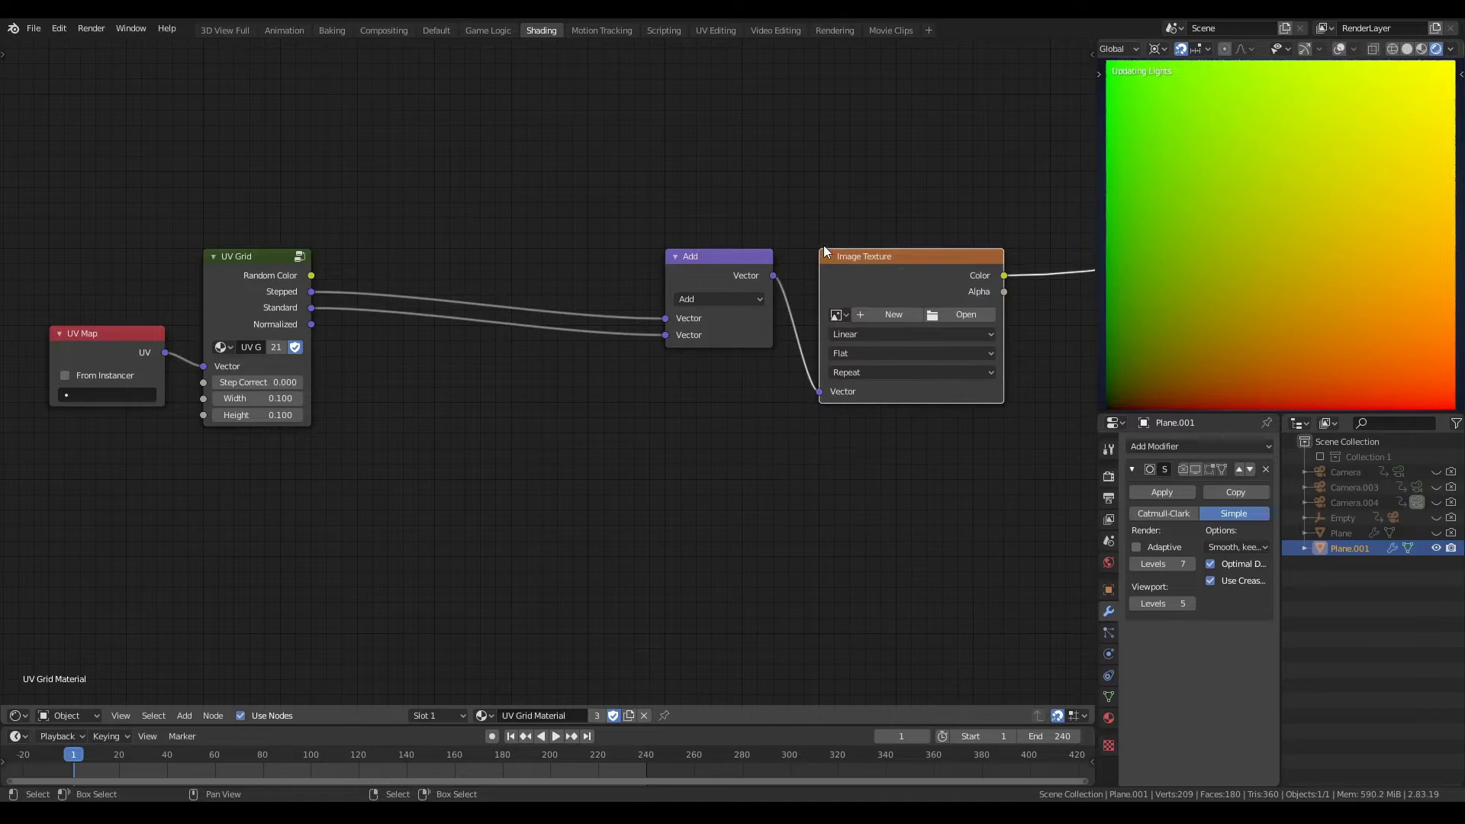
click(838, 314)
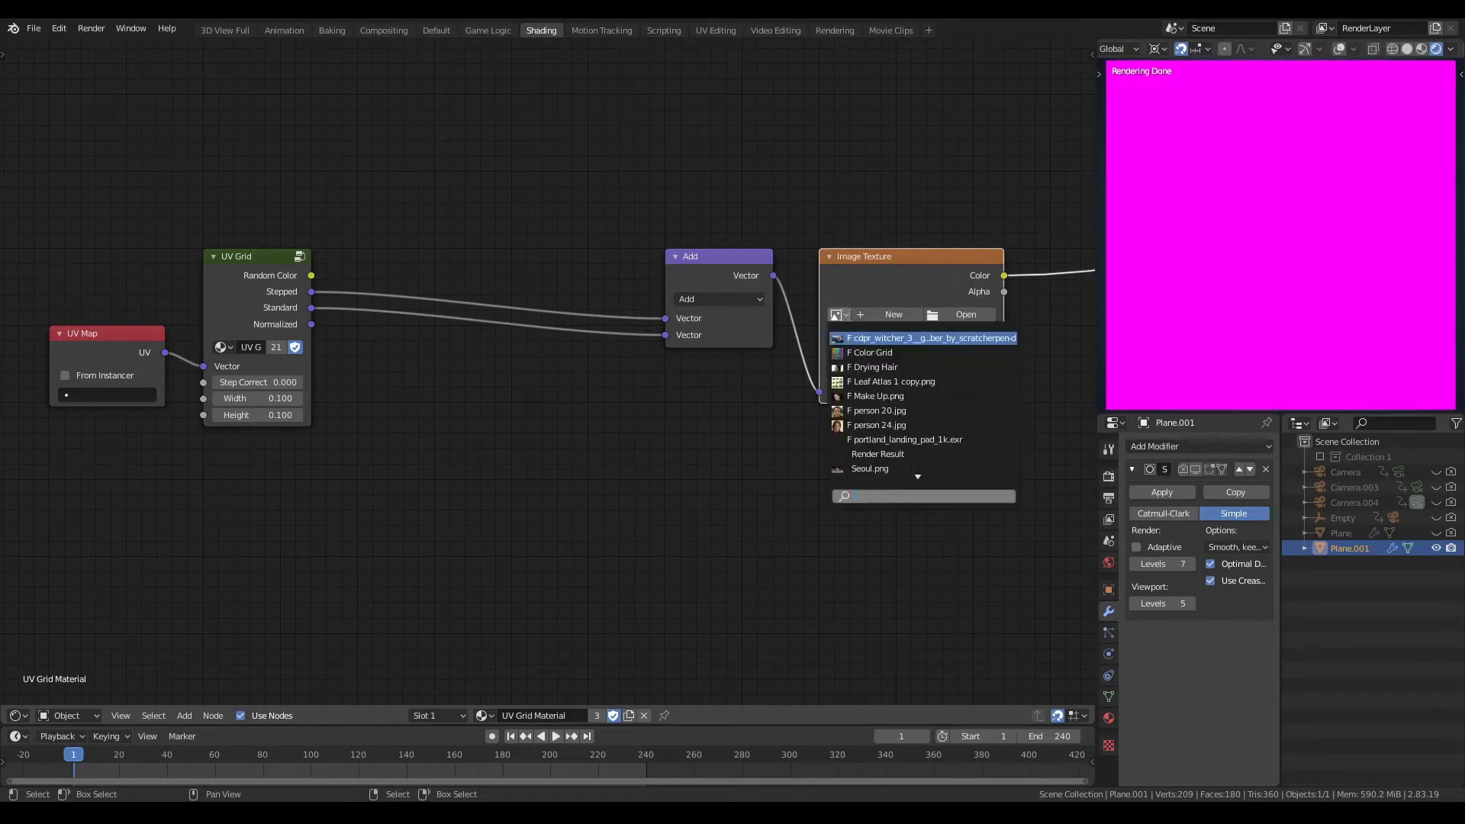
click(885, 424)
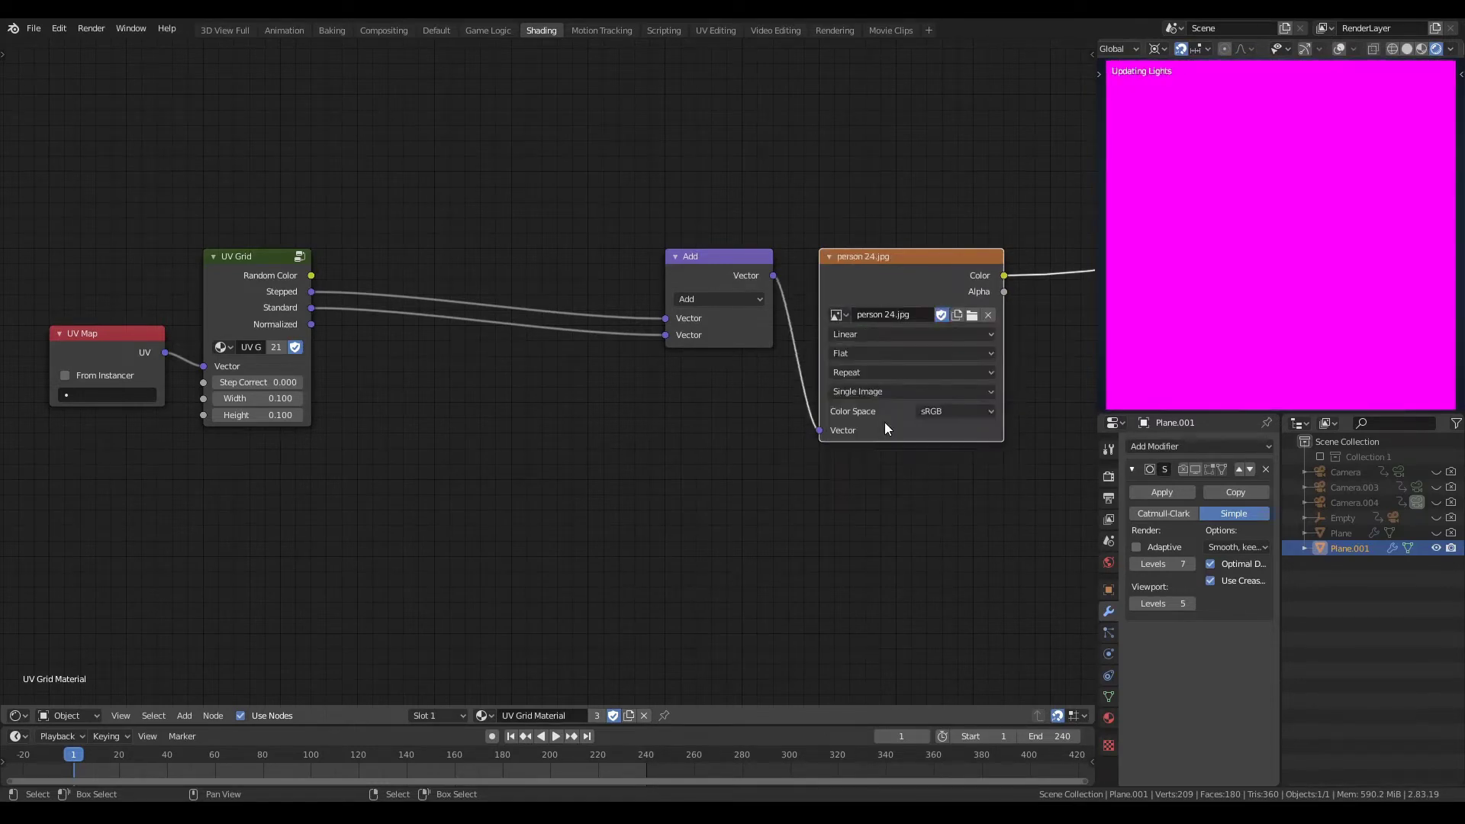
Step: Insert a Z Axis Vector Rotate on the Standard-to-Add link, centred at 0.05, 0.05
key(shift+a)
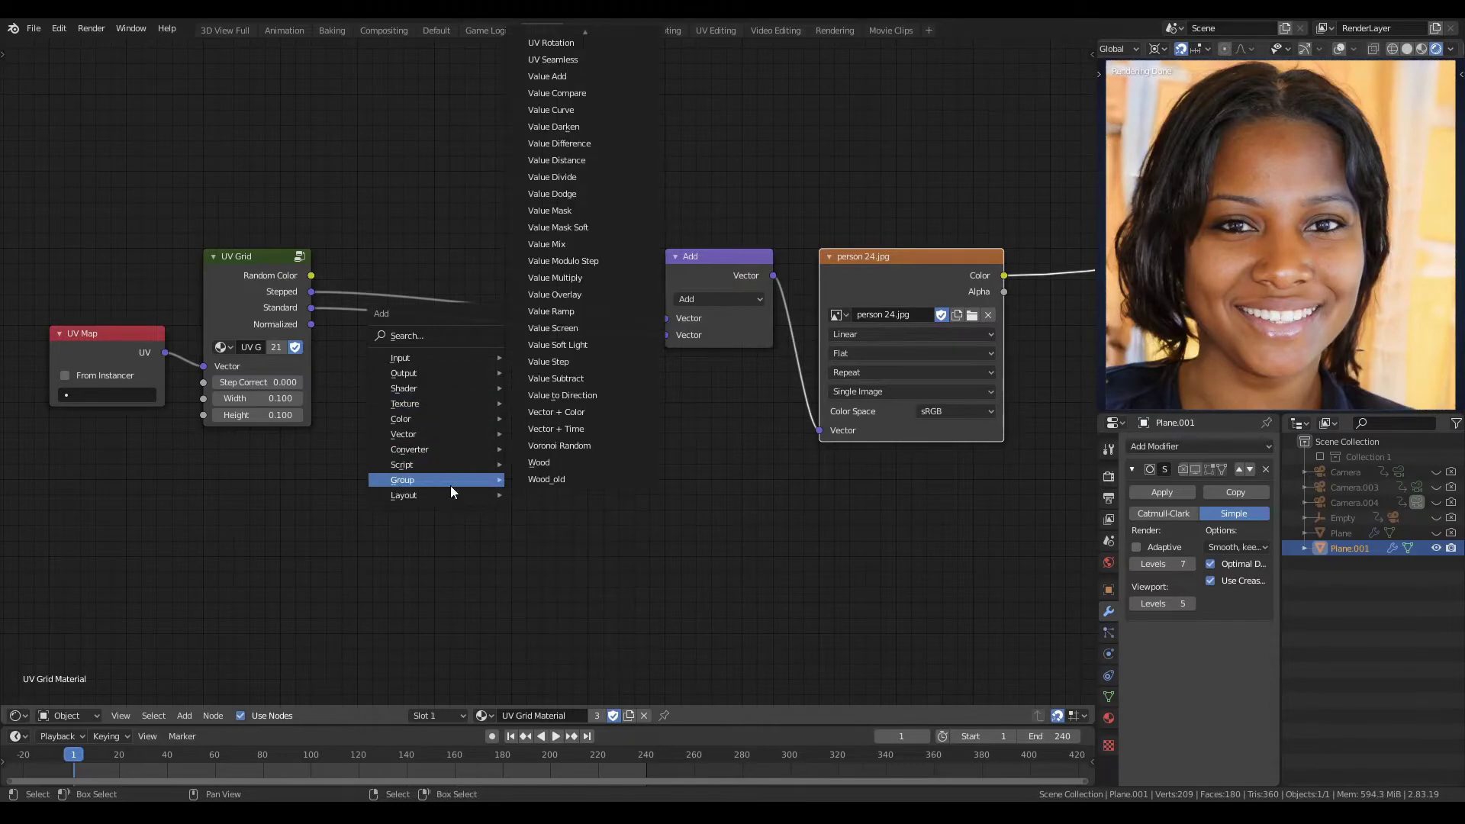
mouse_move(458, 433)
click(555, 551)
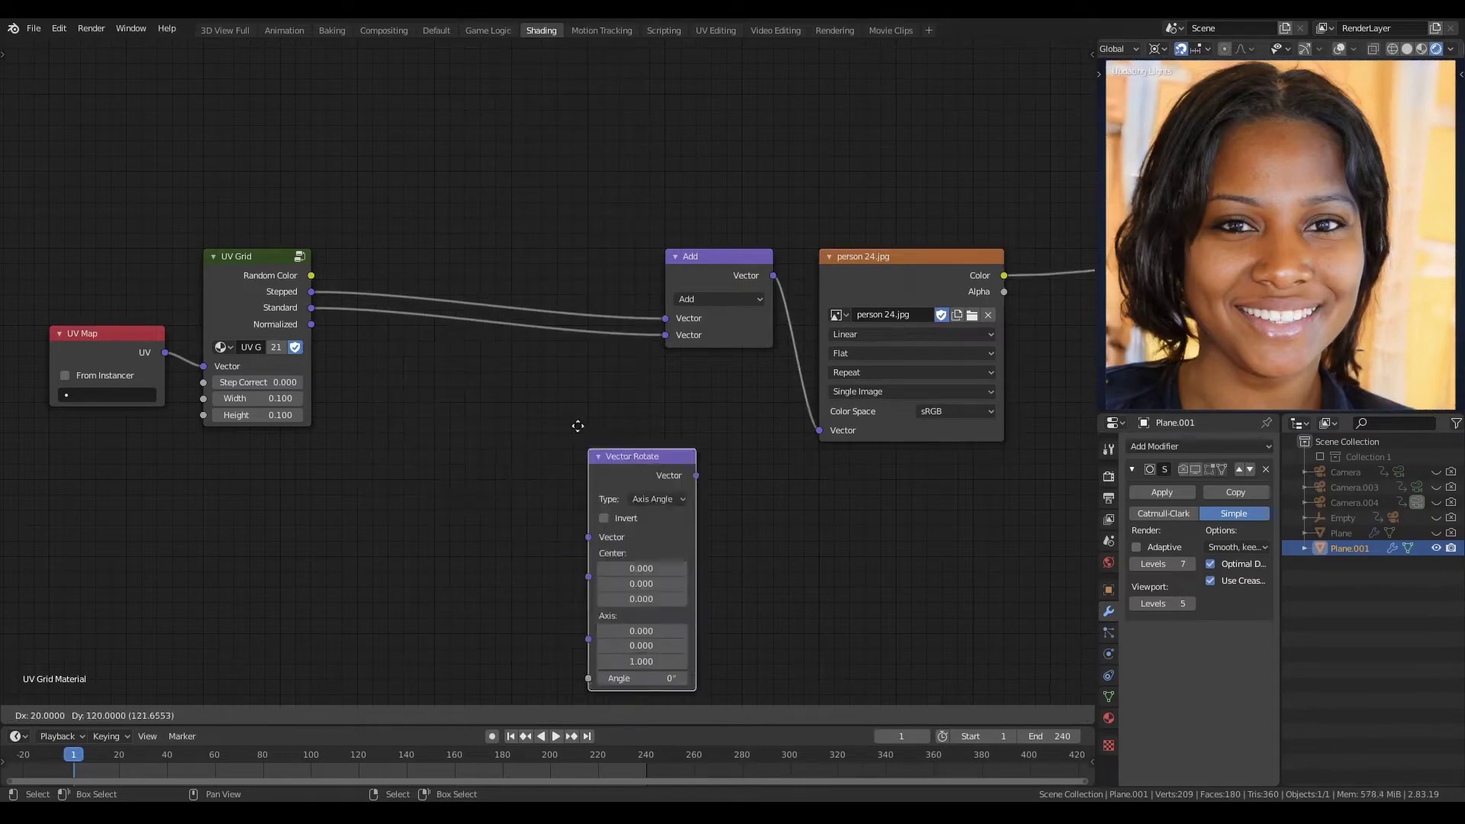
click(505, 333)
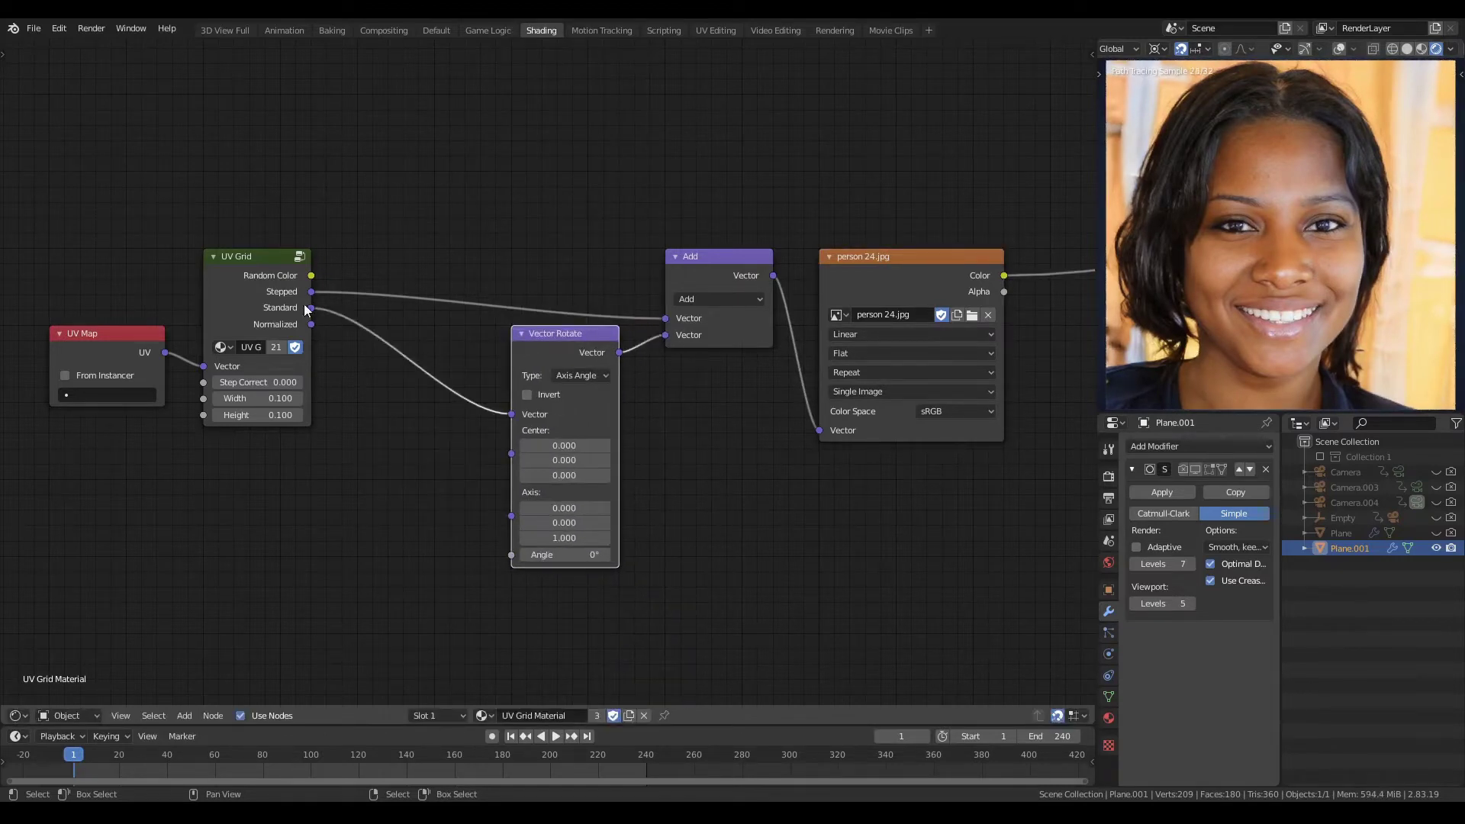
click(588, 377)
click(583, 446)
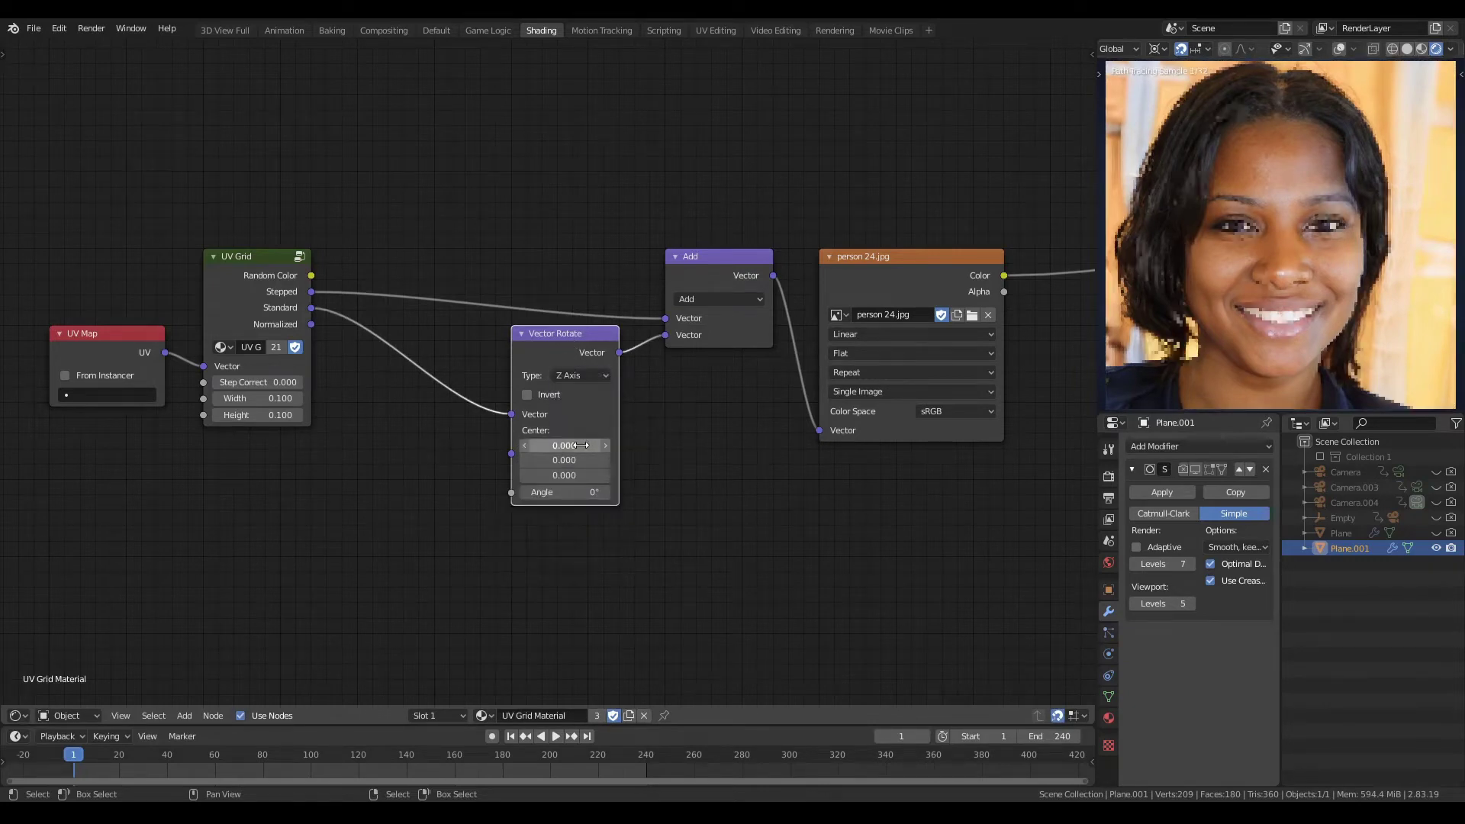
drag(565, 446, 565, 460)
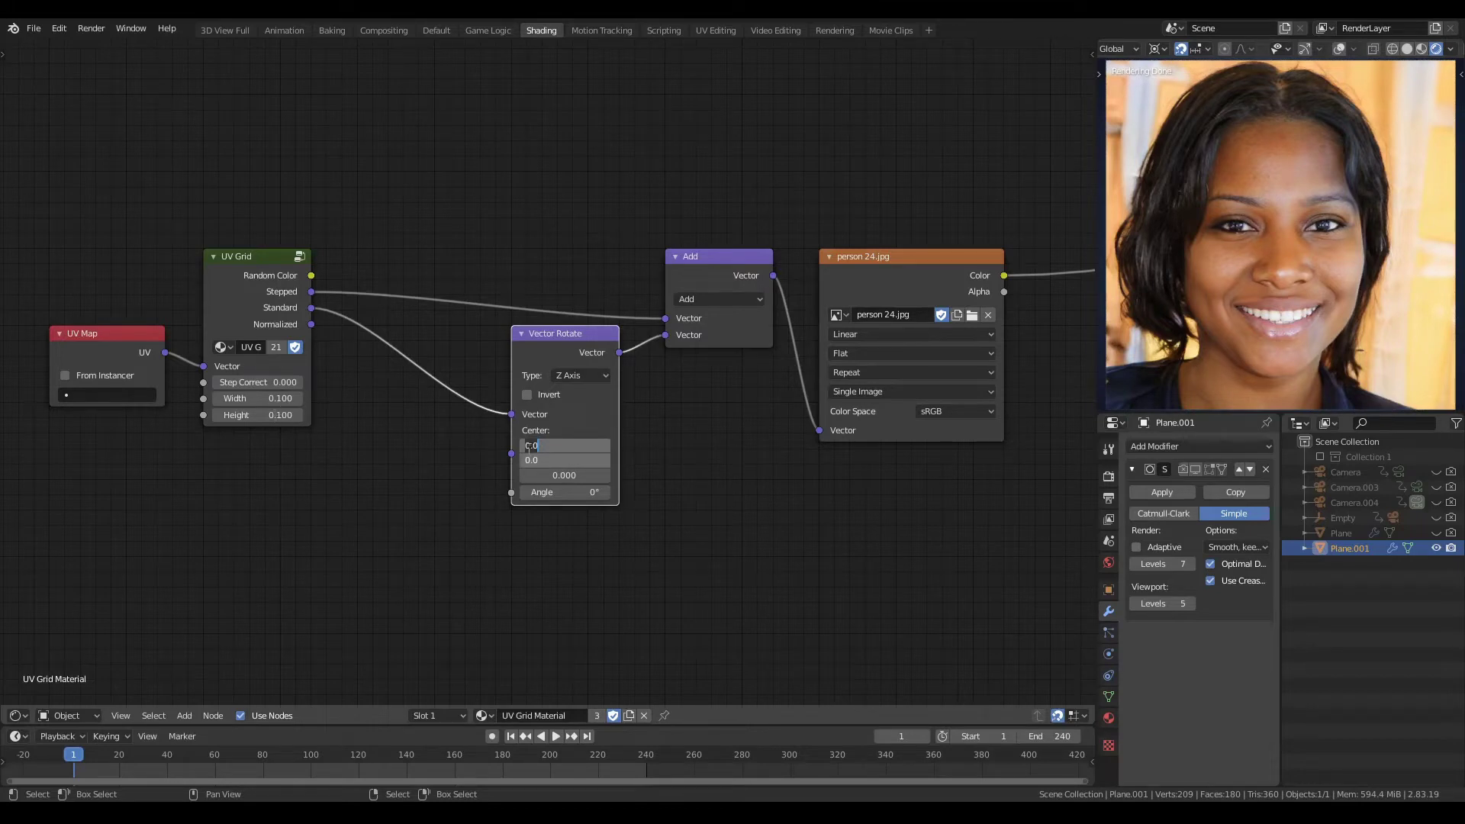
text(5)
key(Return)
Step: Reset the rotation angle to 0° and switch the viewport to Material Preview
mouse_move(544, 494)
mouse_down()
mouse_move(516, 495)
mouse_move(534, 494)
mouse_up()
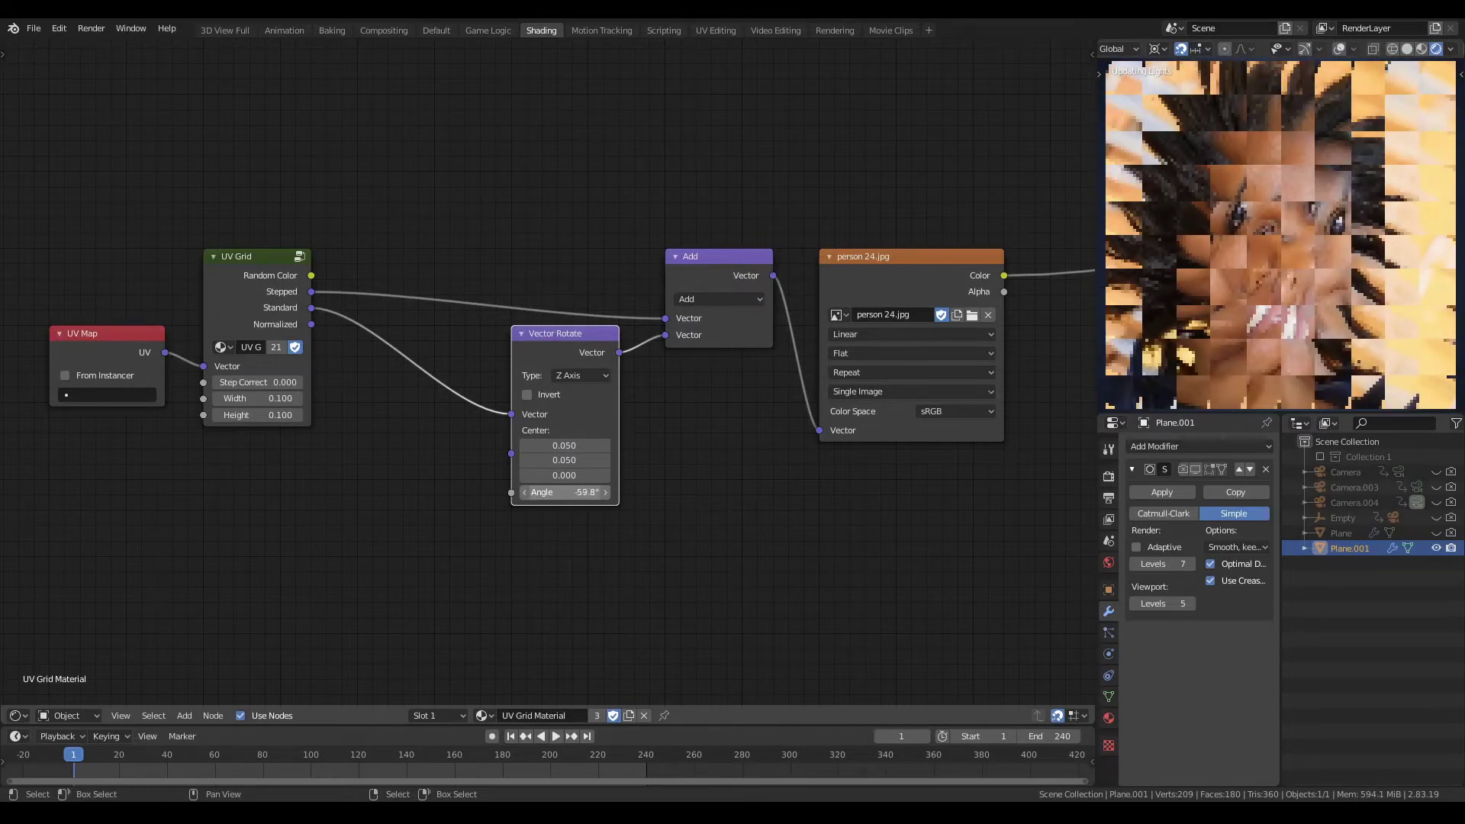
click(548, 494)
text(0)
key(Return)
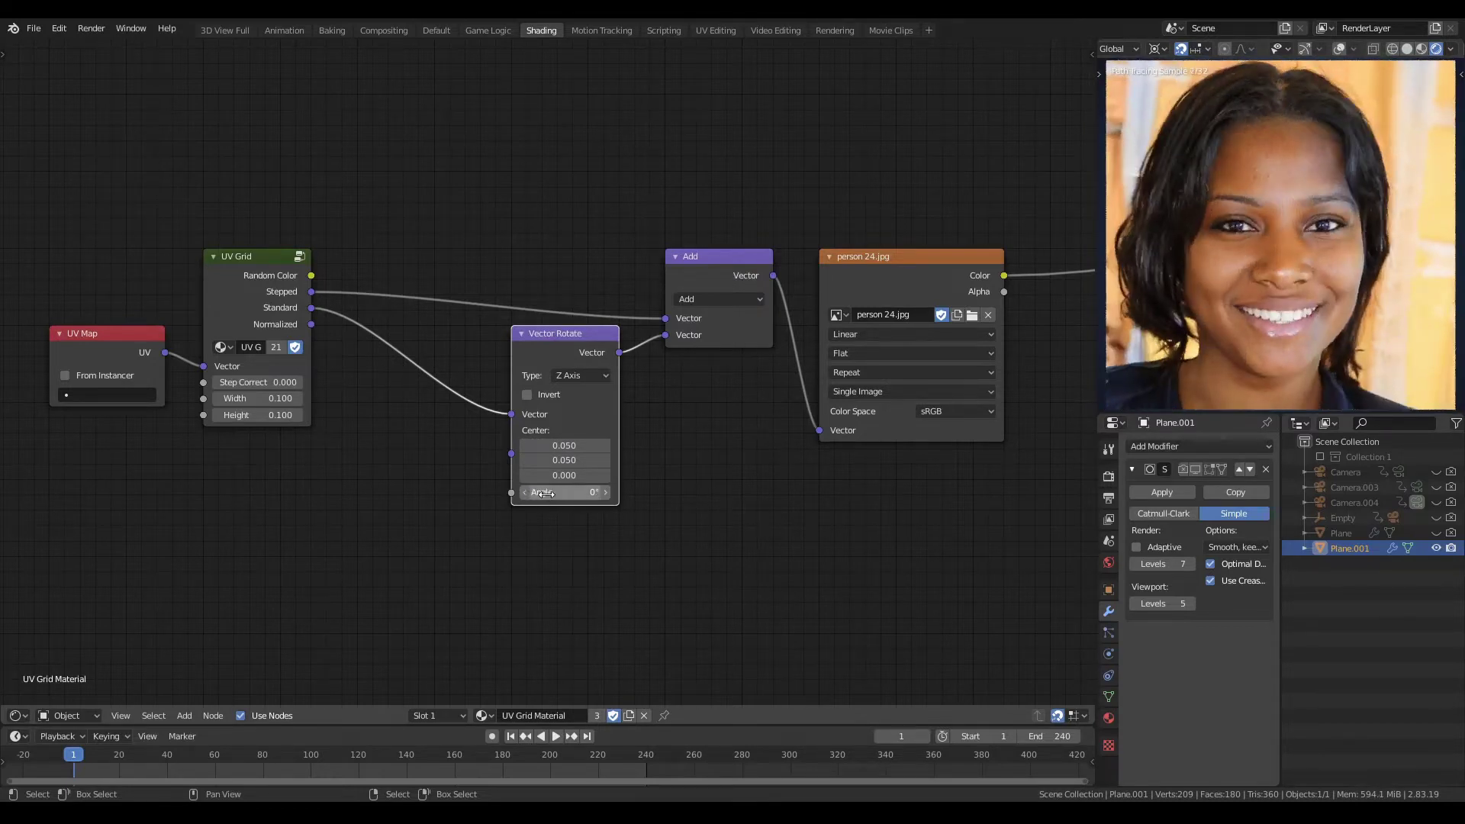
key(z)
click(1257, 365)
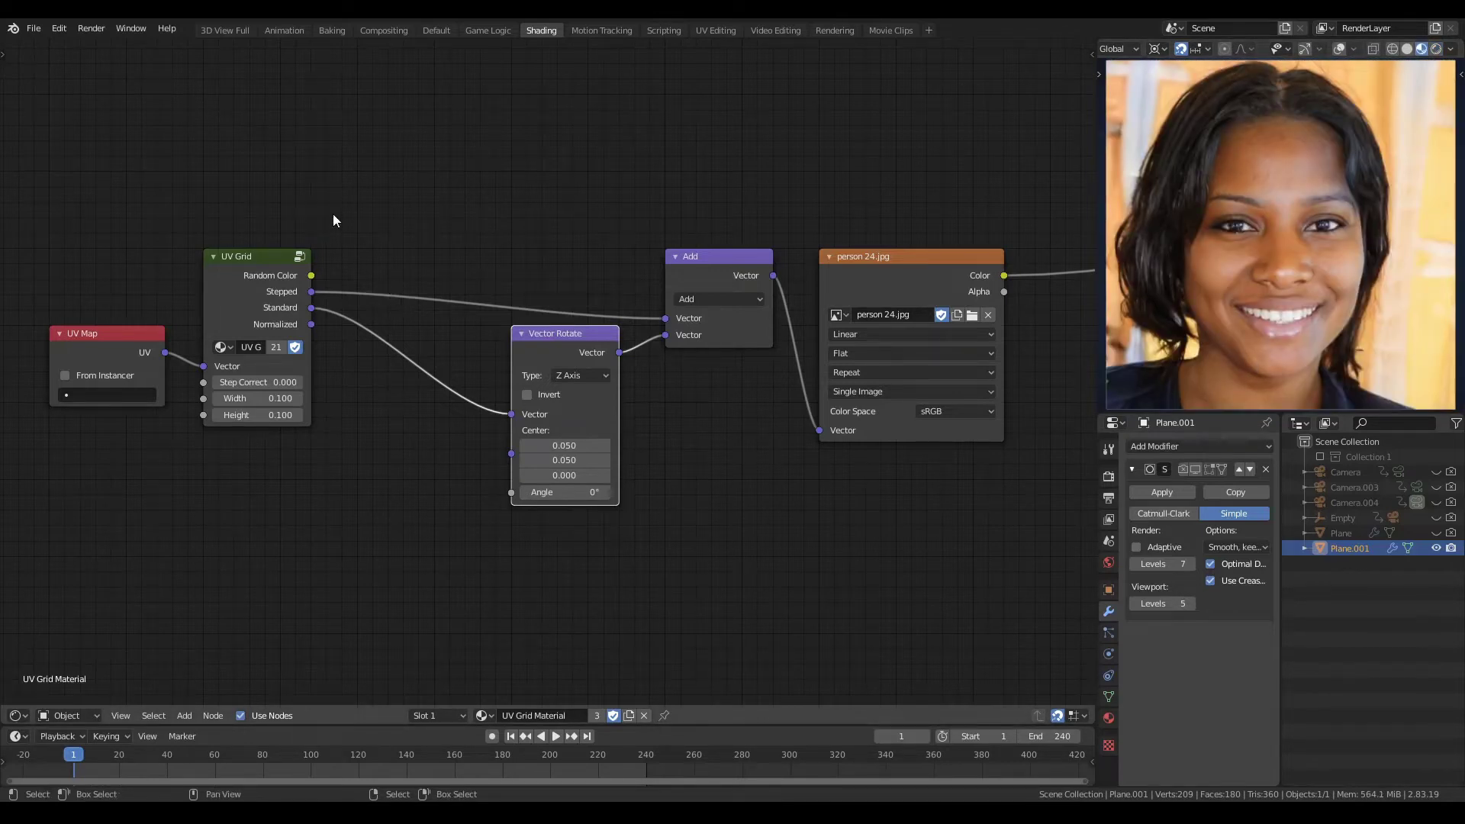
Step: Spread the nodes apart and add a Separate RGB fed by UV Grid's Random Color
middle_drag(333, 221, 447, 221)
key(g)
click(295, 475)
key(g)
click(163, 498)
middle_drag(164, 498, 396, 524)
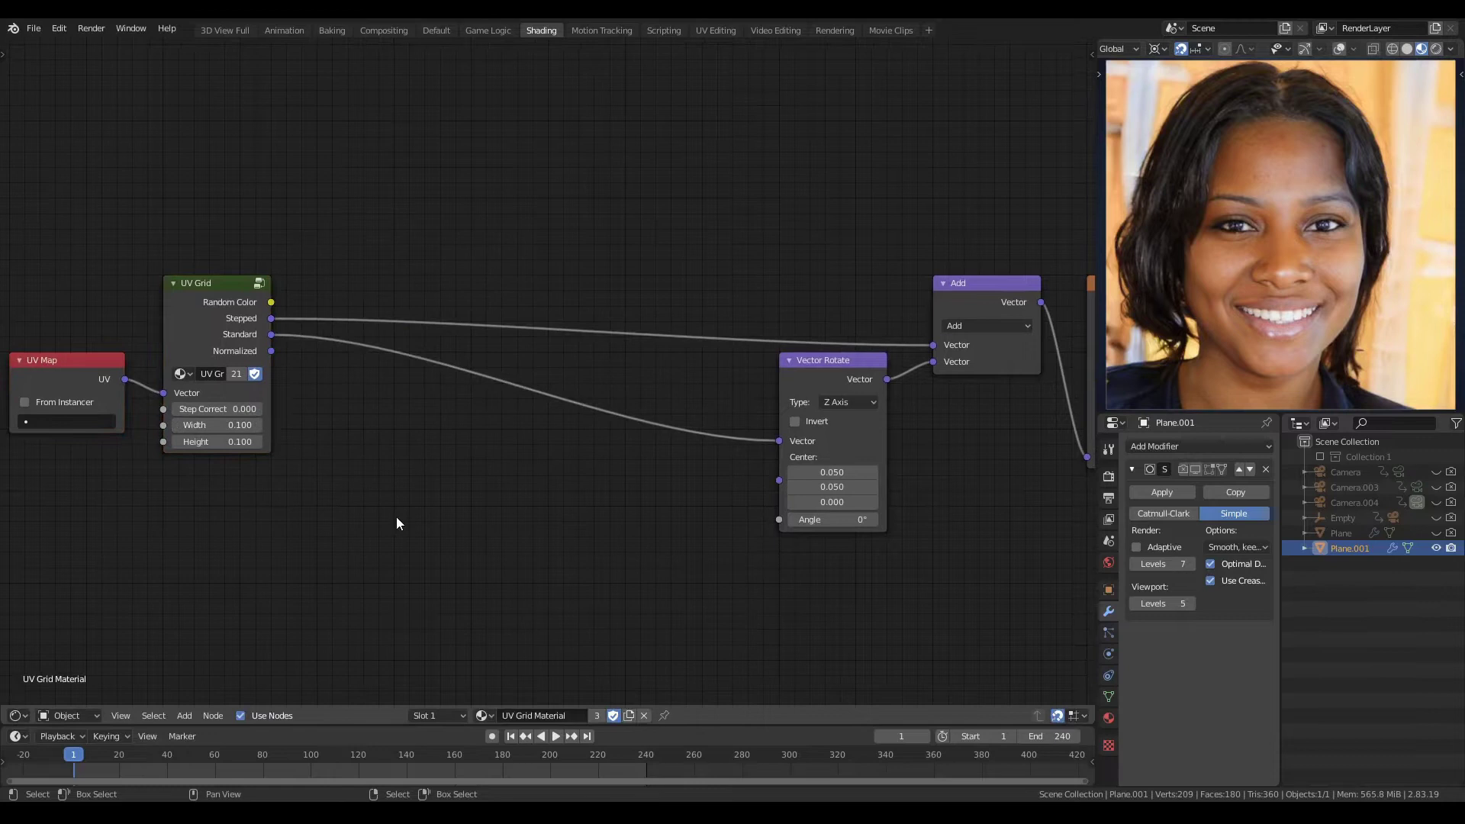
key(shift+a)
mouse_move(395, 519)
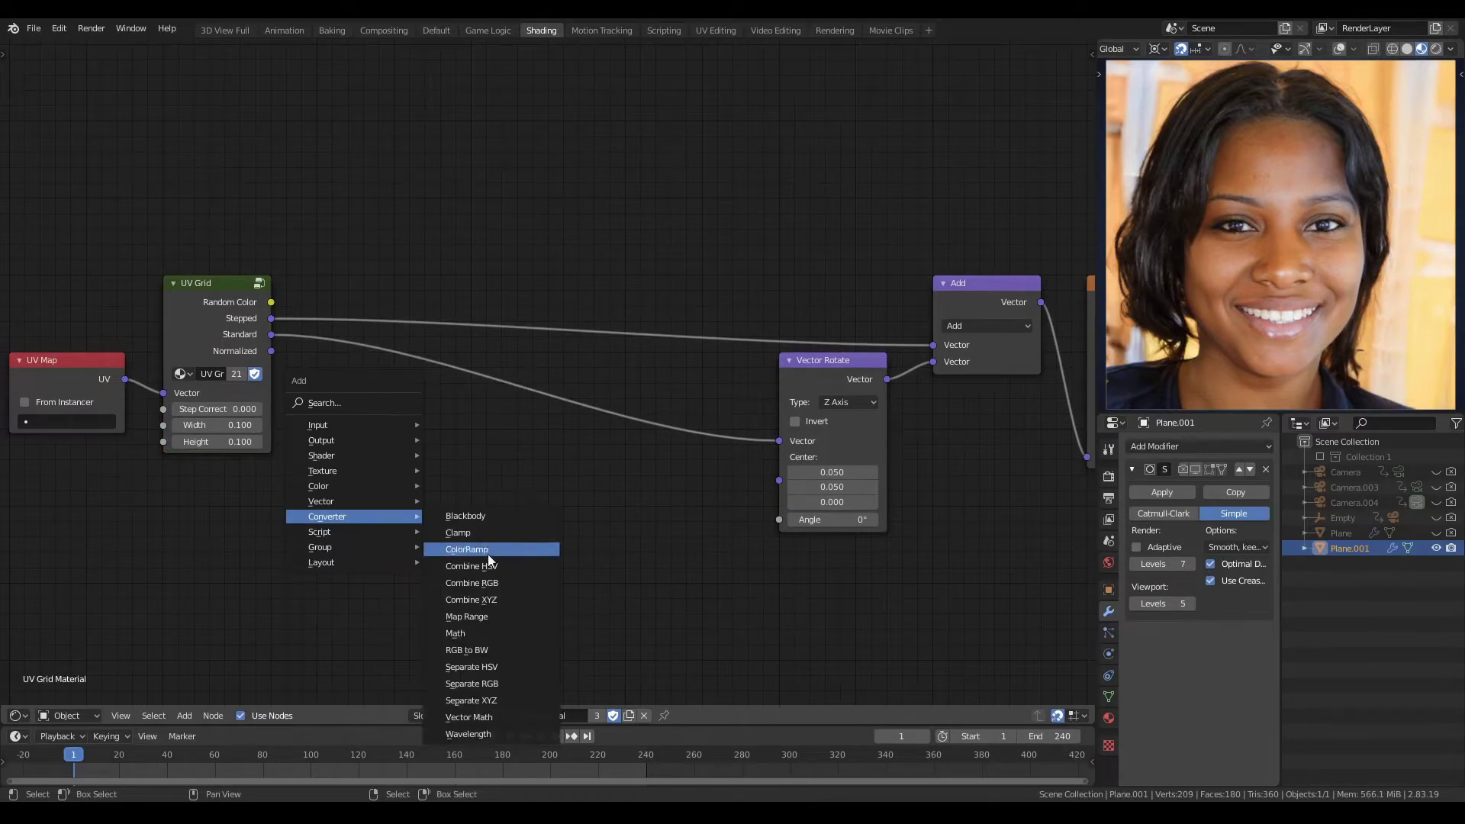
click(469, 683)
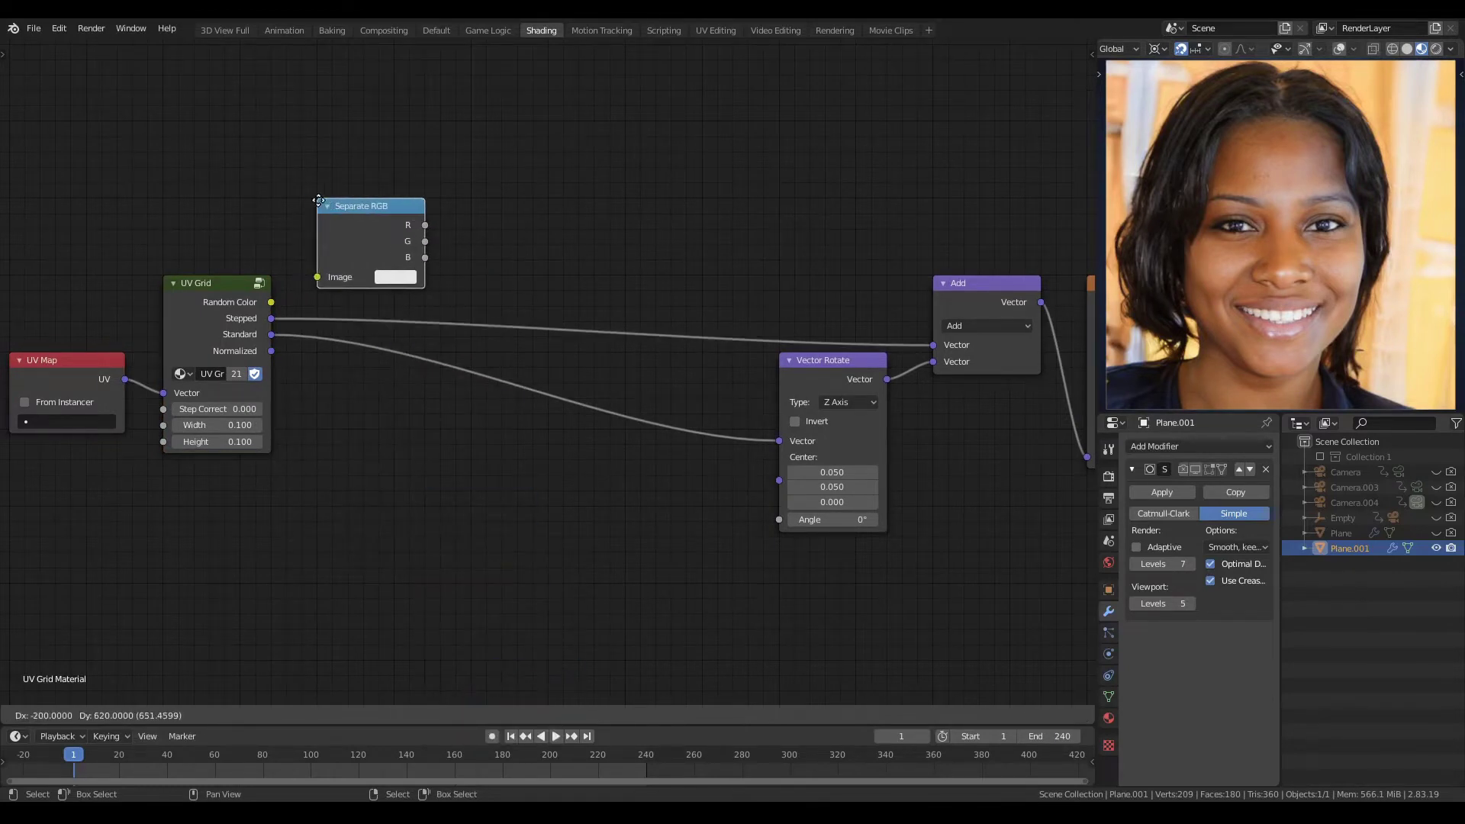
click(328, 204)
drag(271, 303, 317, 277)
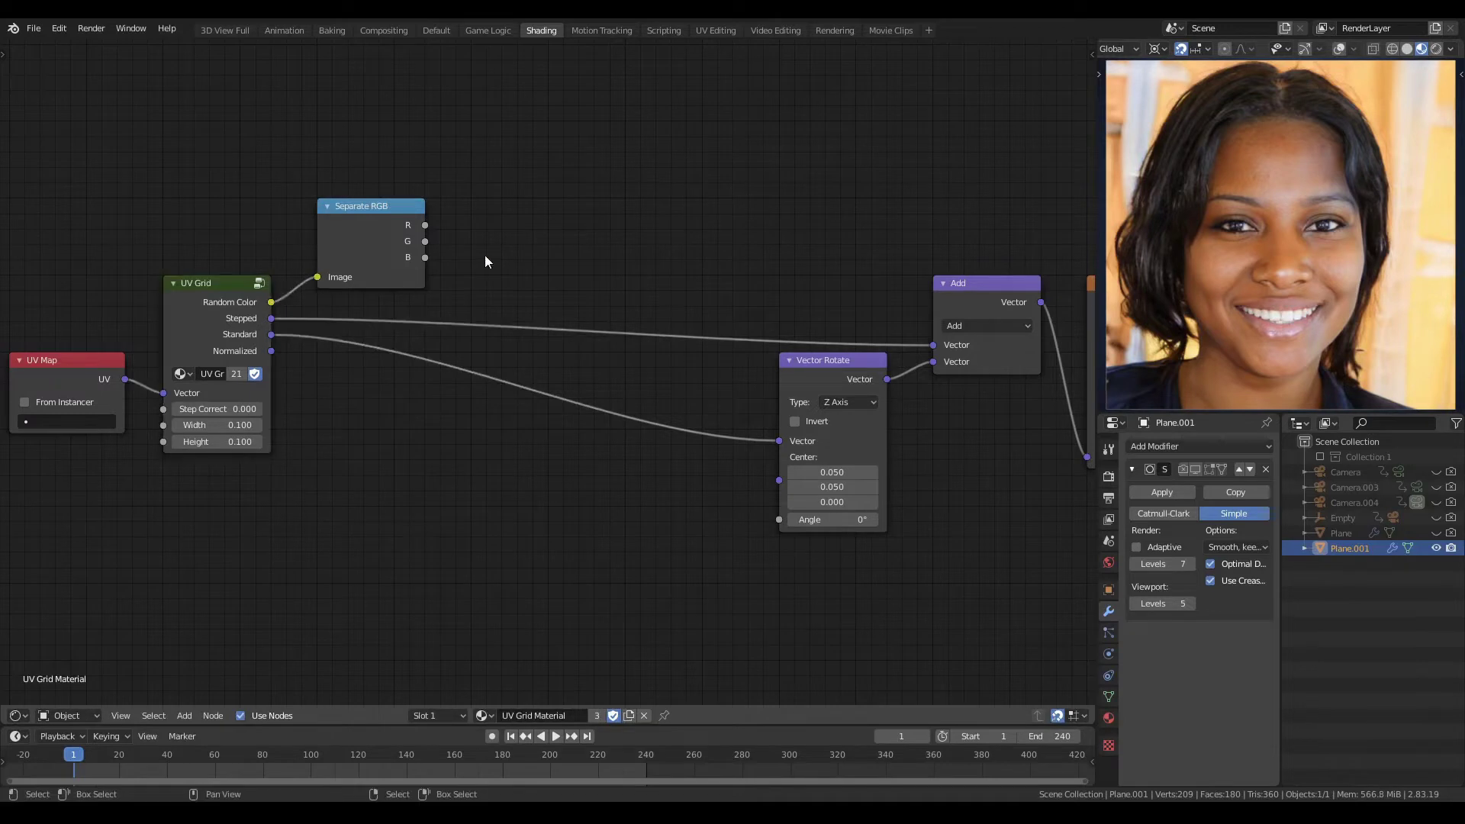
Step: Map the blue channel from -pi to pi with Map Range and drive the rotation Angle with it
key(shift+a)
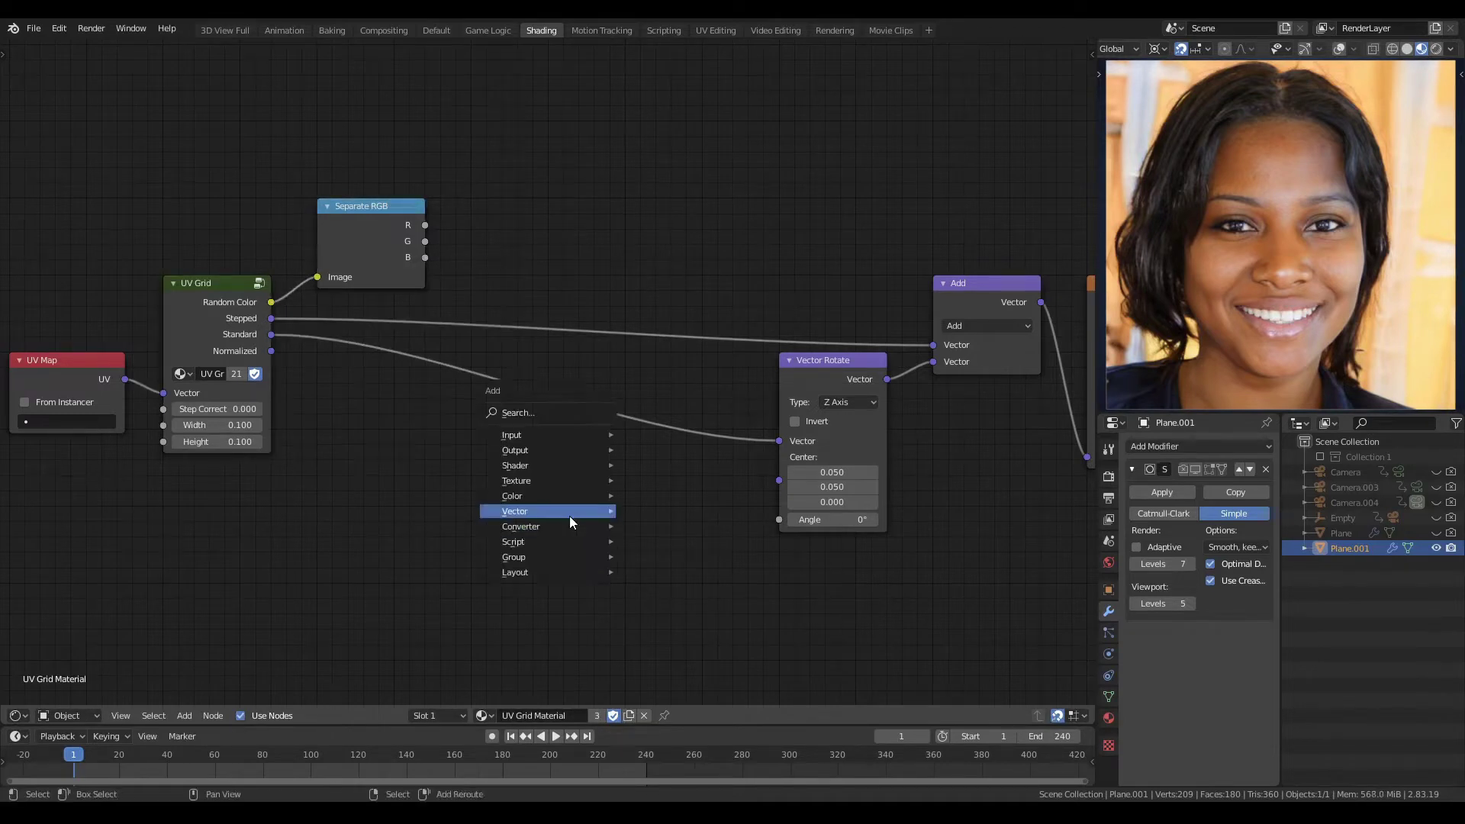
mouse_move(551, 526)
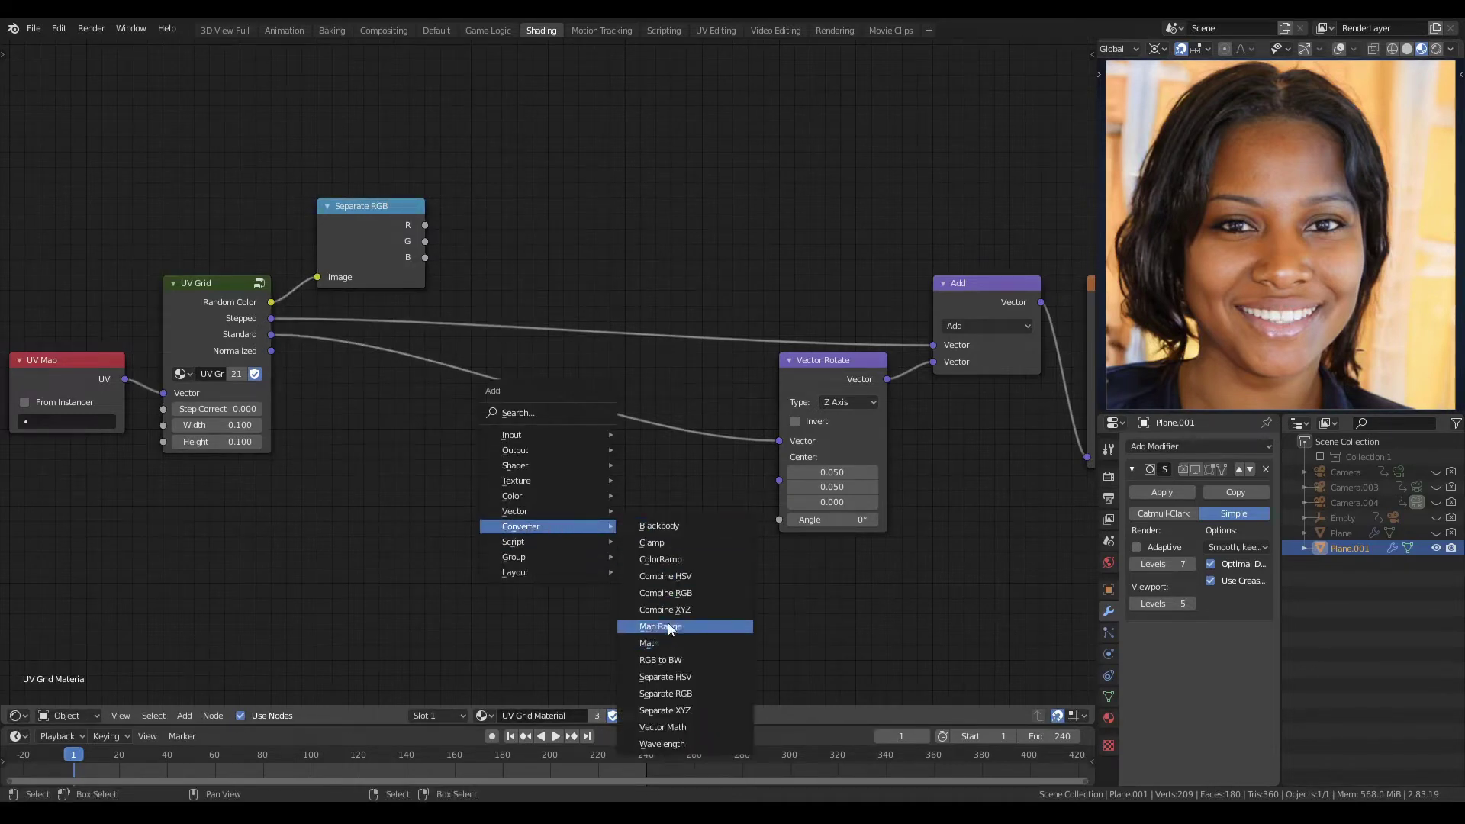
click(667, 629)
click(624, 492)
drag(426, 259, 625, 579)
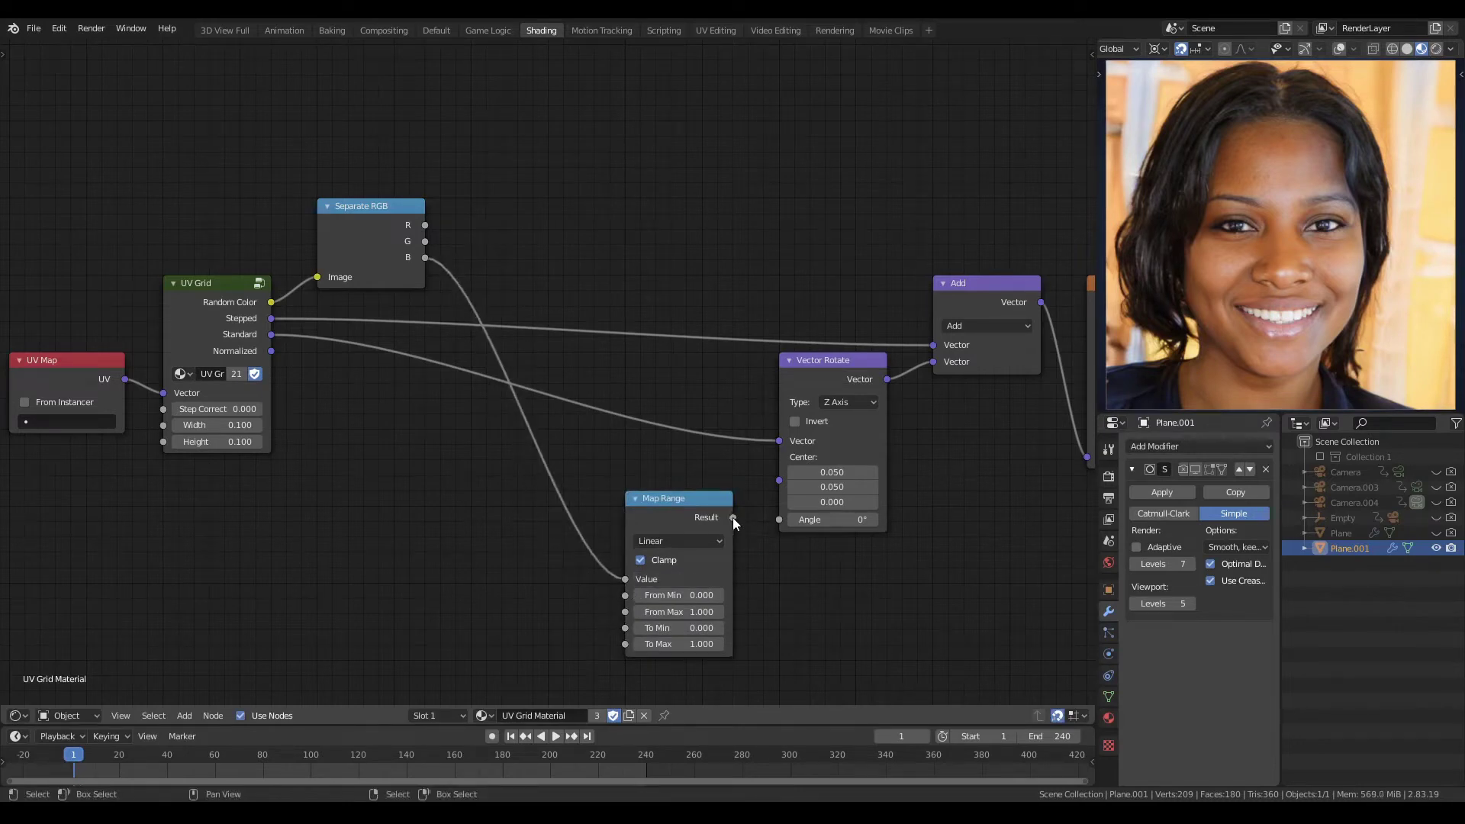
drag(732, 518, 802, 522)
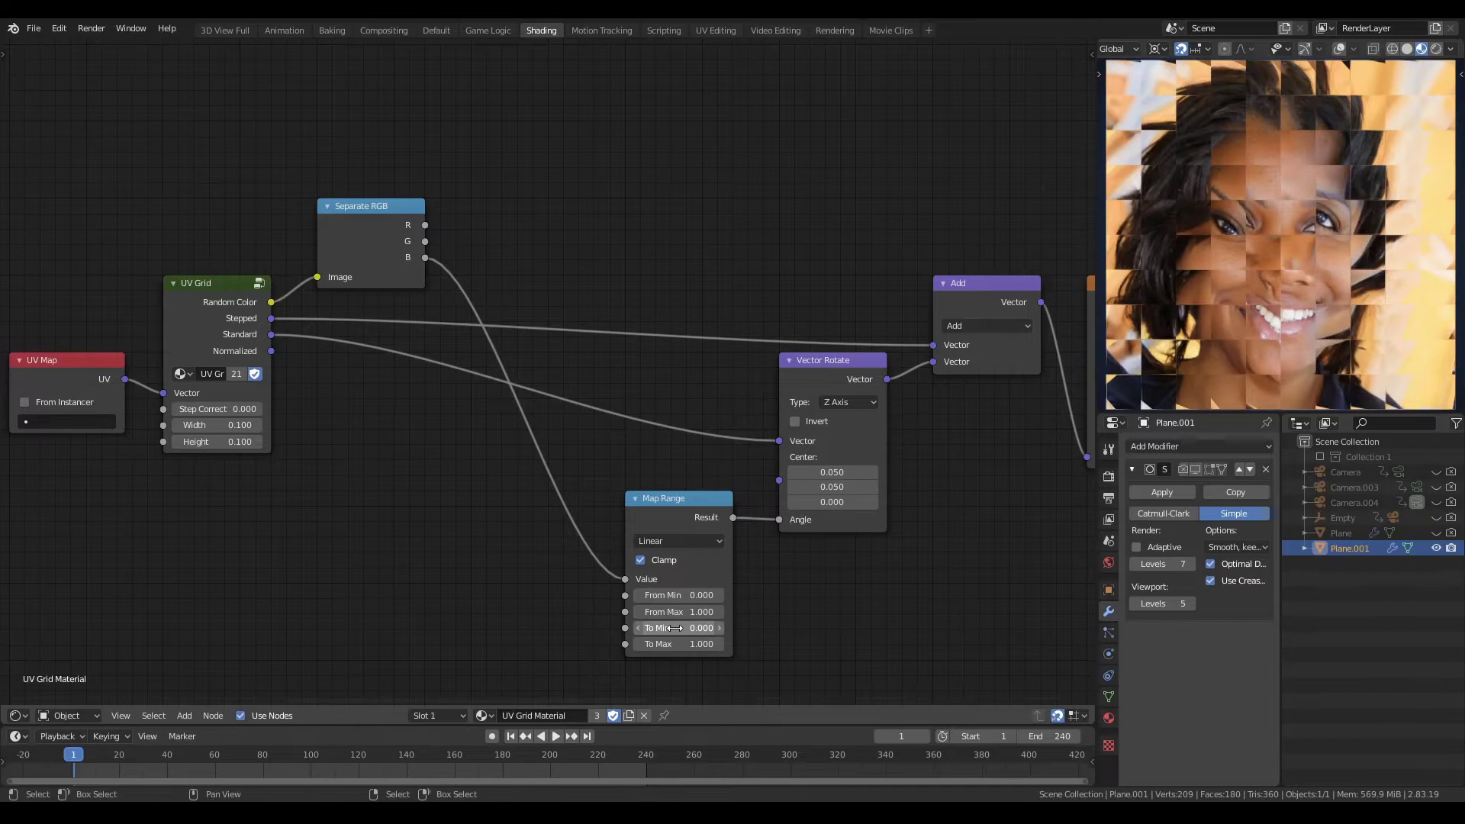
click(677, 628)
text(-pi)
key(Tab)
text(pi)
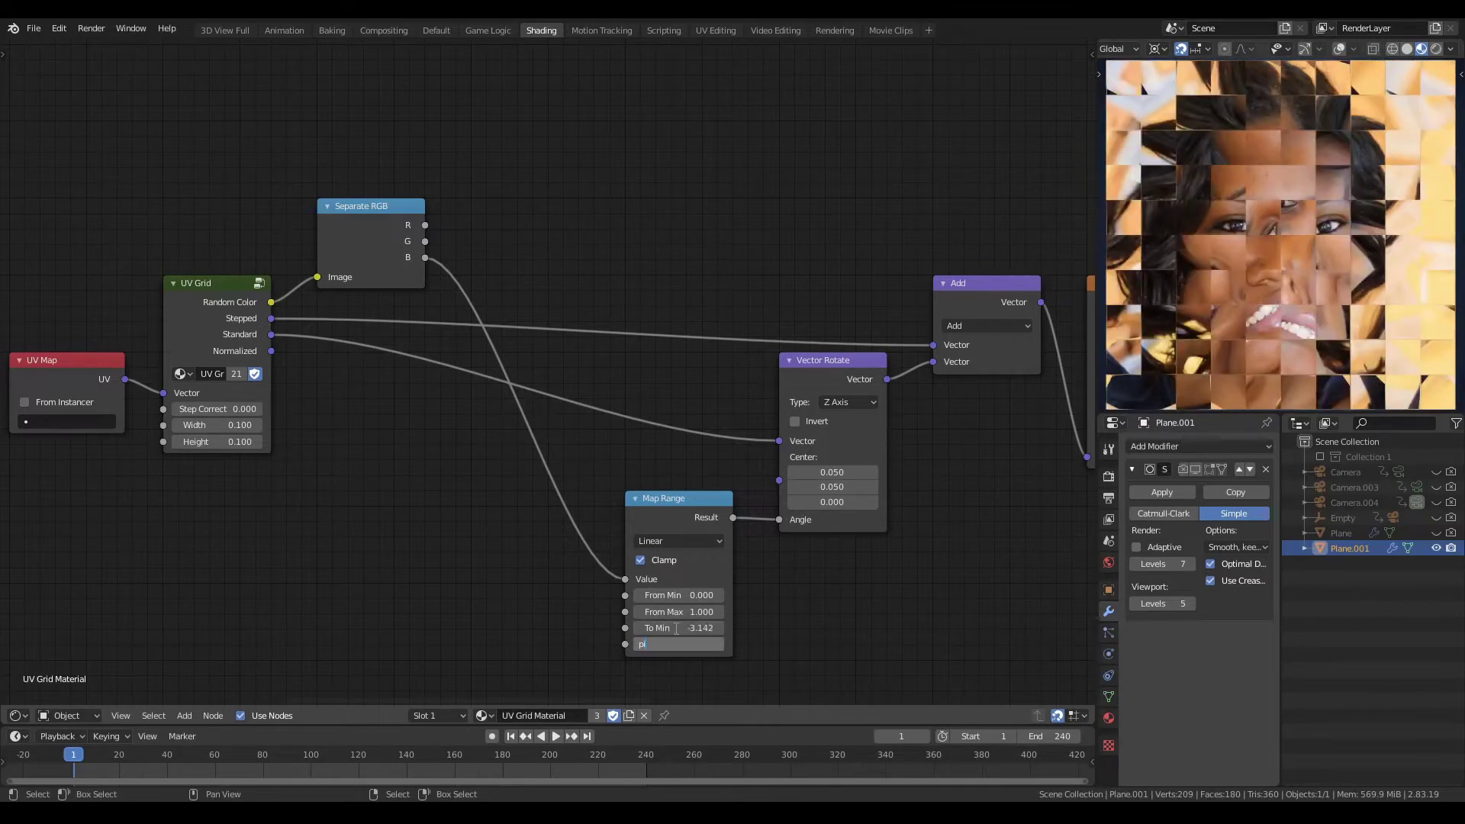
key(Return)
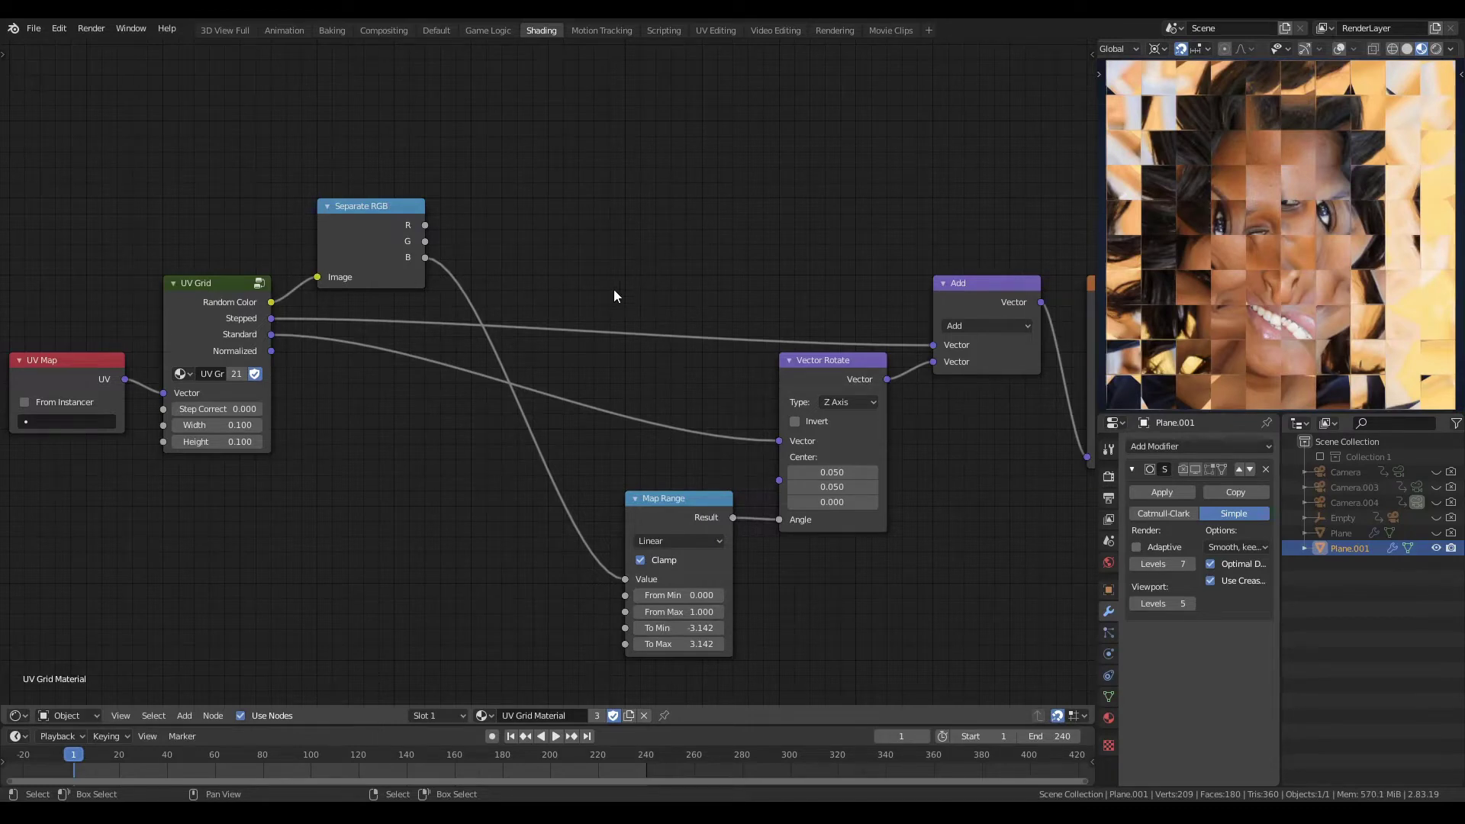
Step: Add a Math node set to Snap and place it above Separate RGB
ctrl+scroll(614, 296, left, 2)
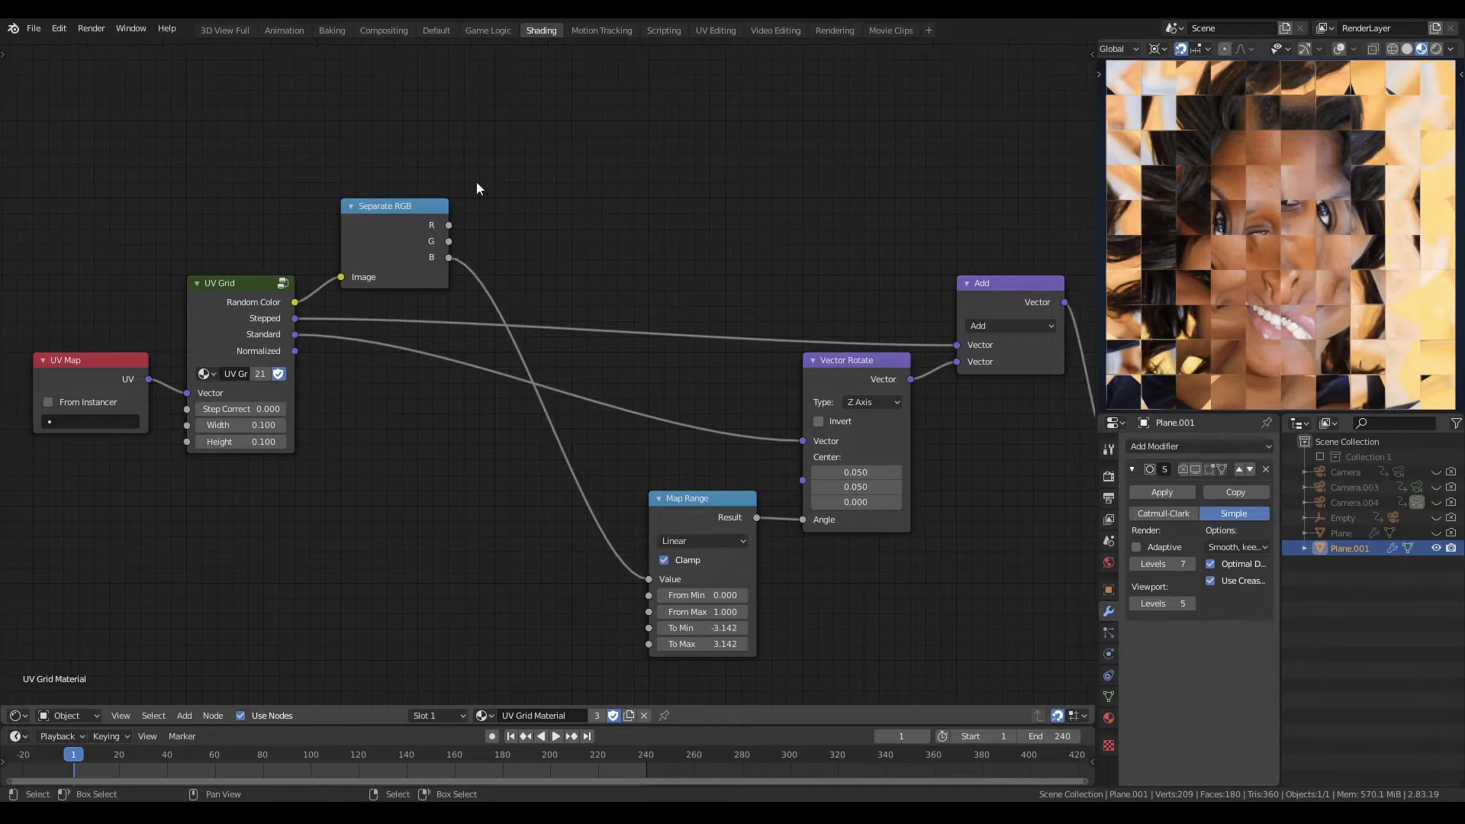
drag(476, 181, 0, 595)
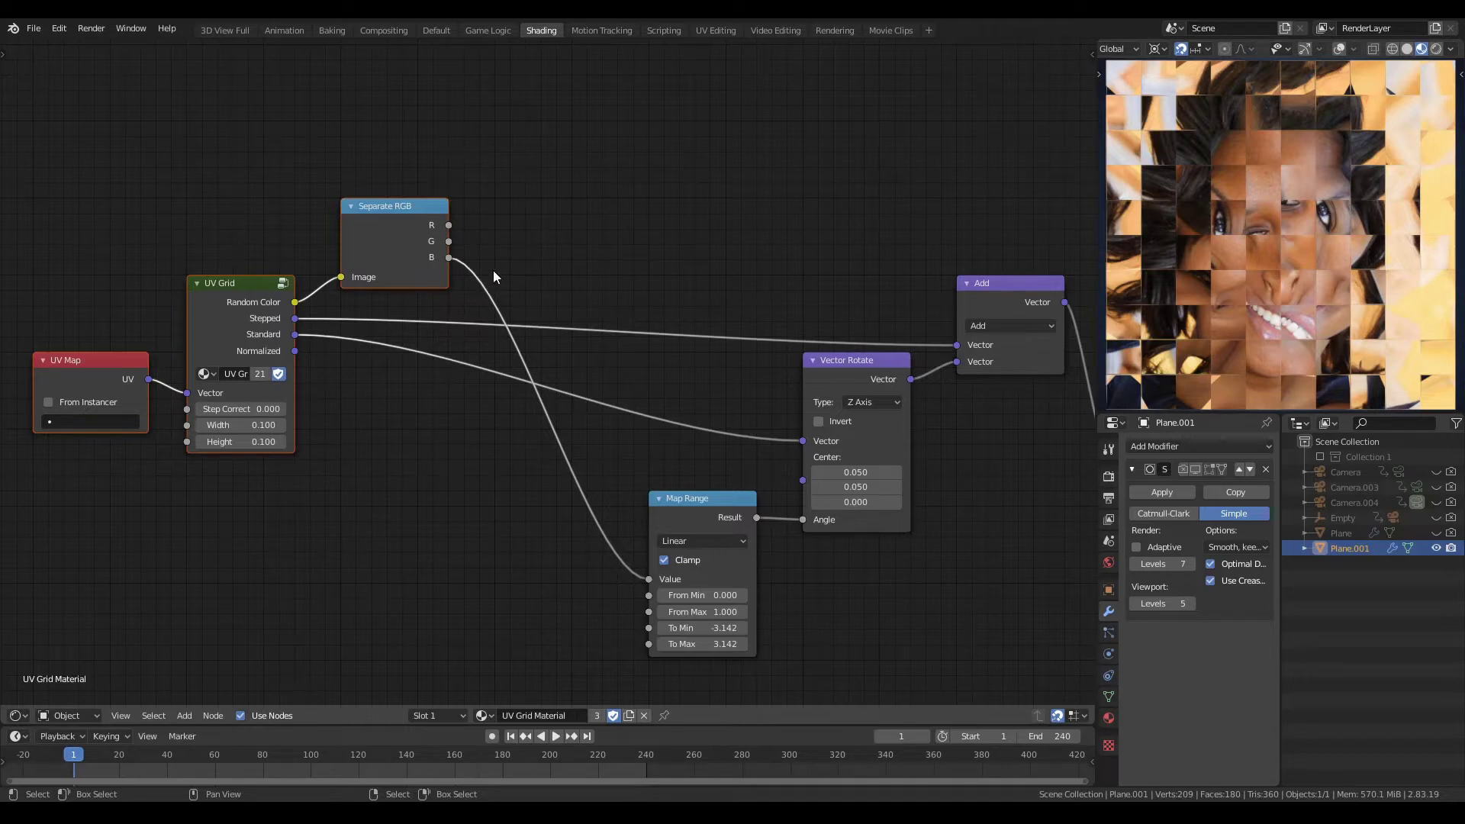
click(518, 255)
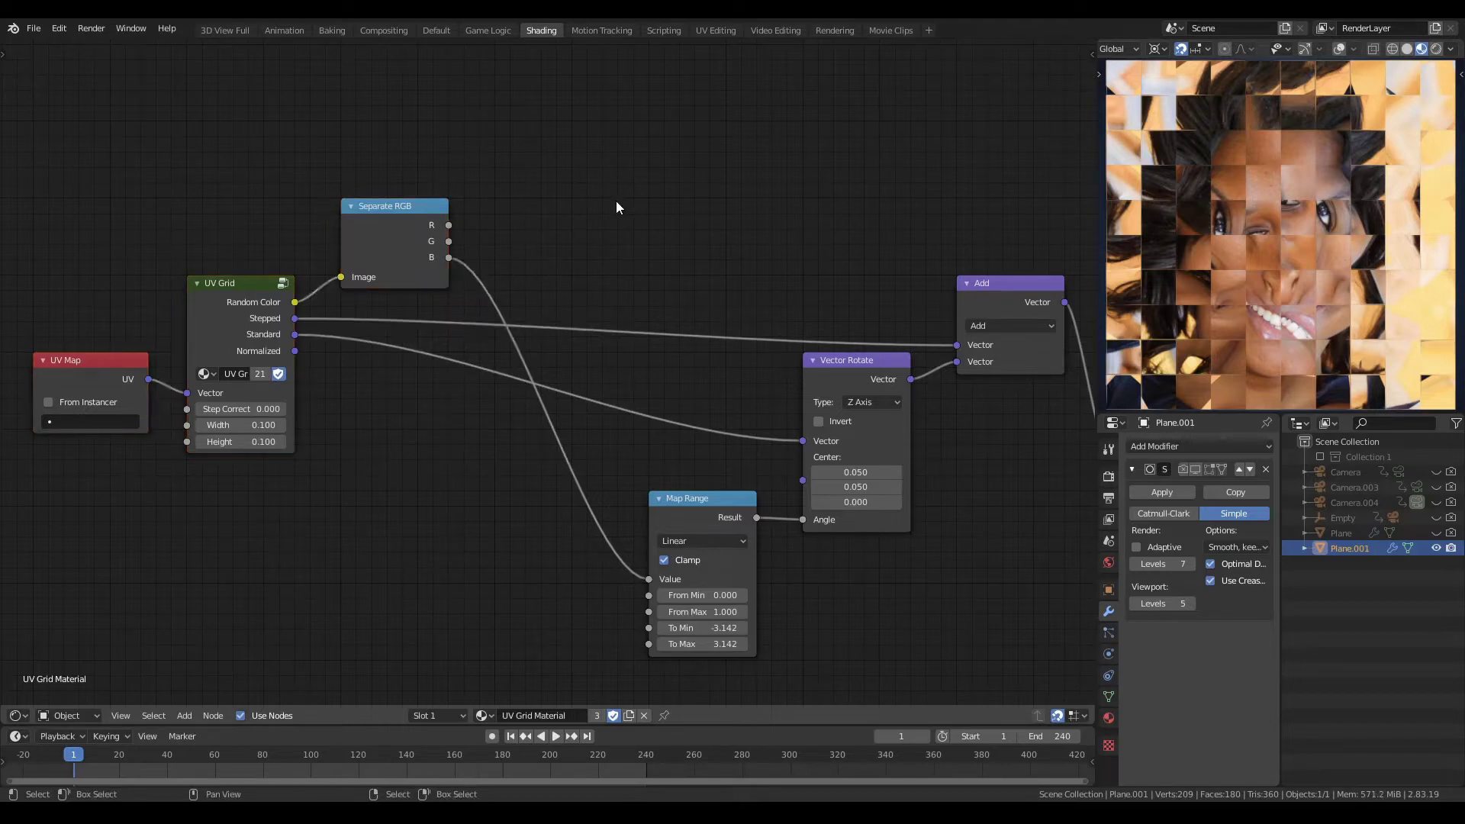
key(shift+a)
mouse_move(616, 206)
click(696, 317)
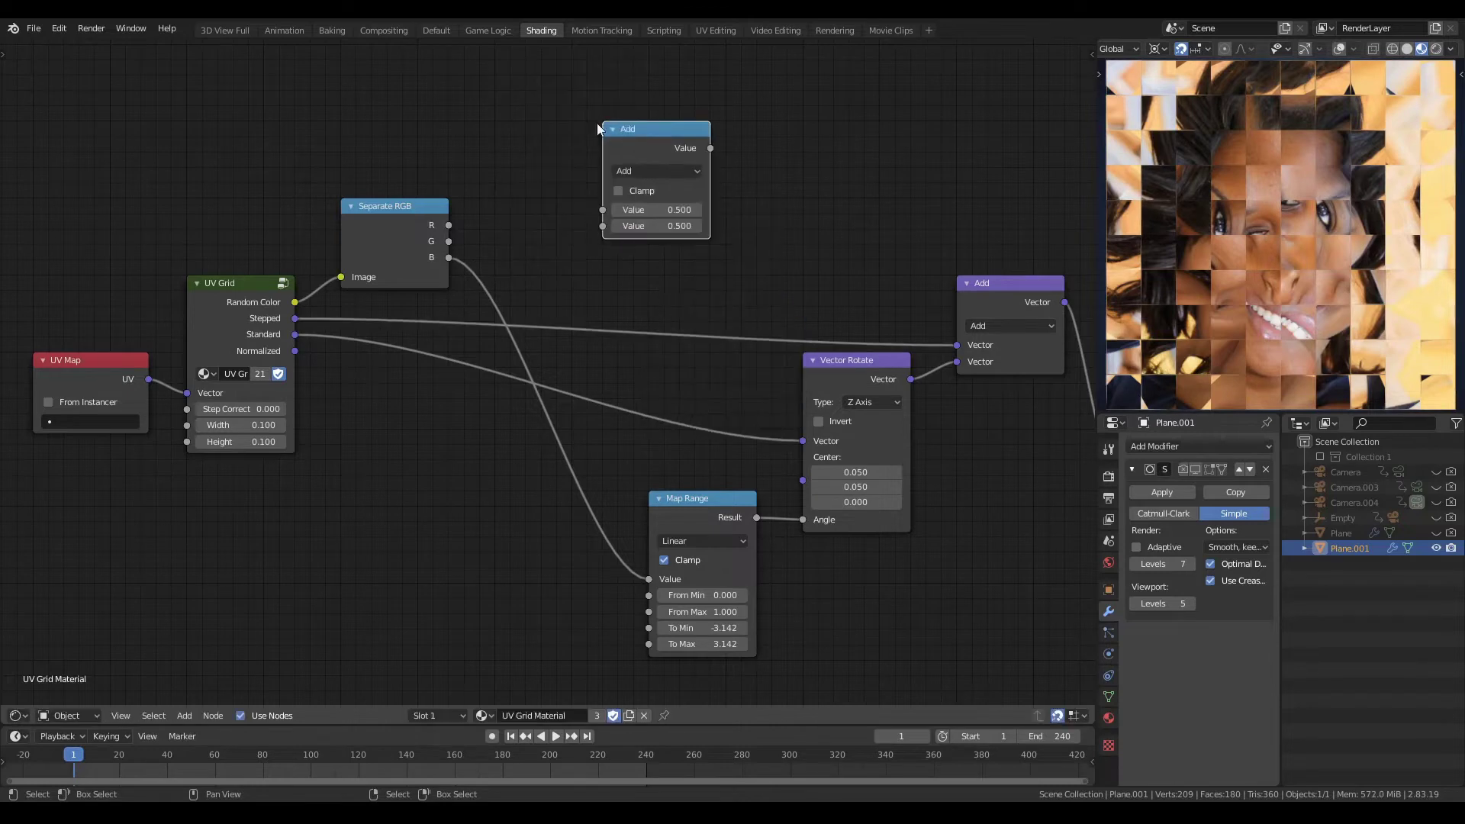
click(597, 122)
click(633, 169)
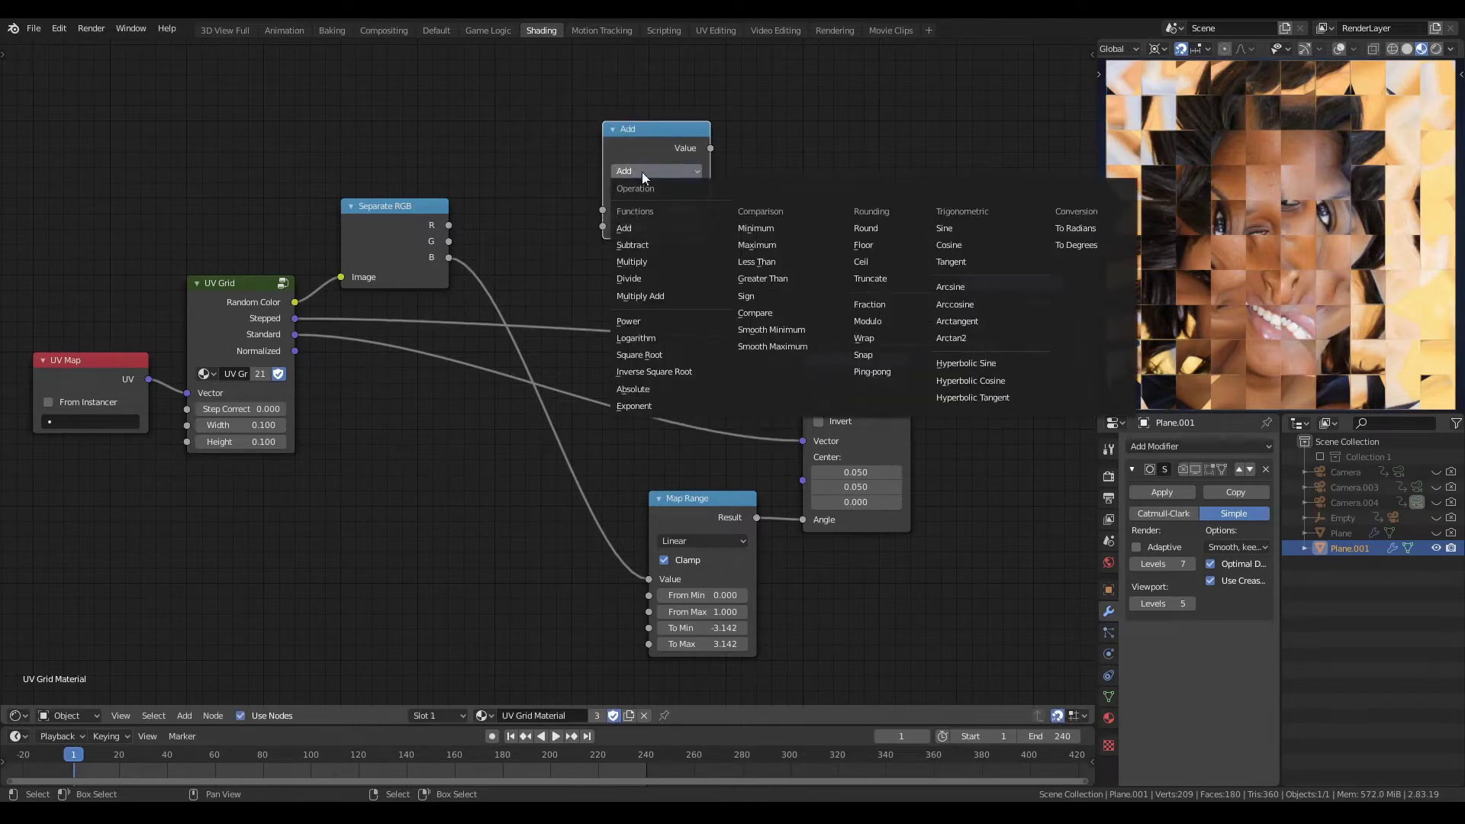
click(881, 351)
drag(671, 136, 563, 136)
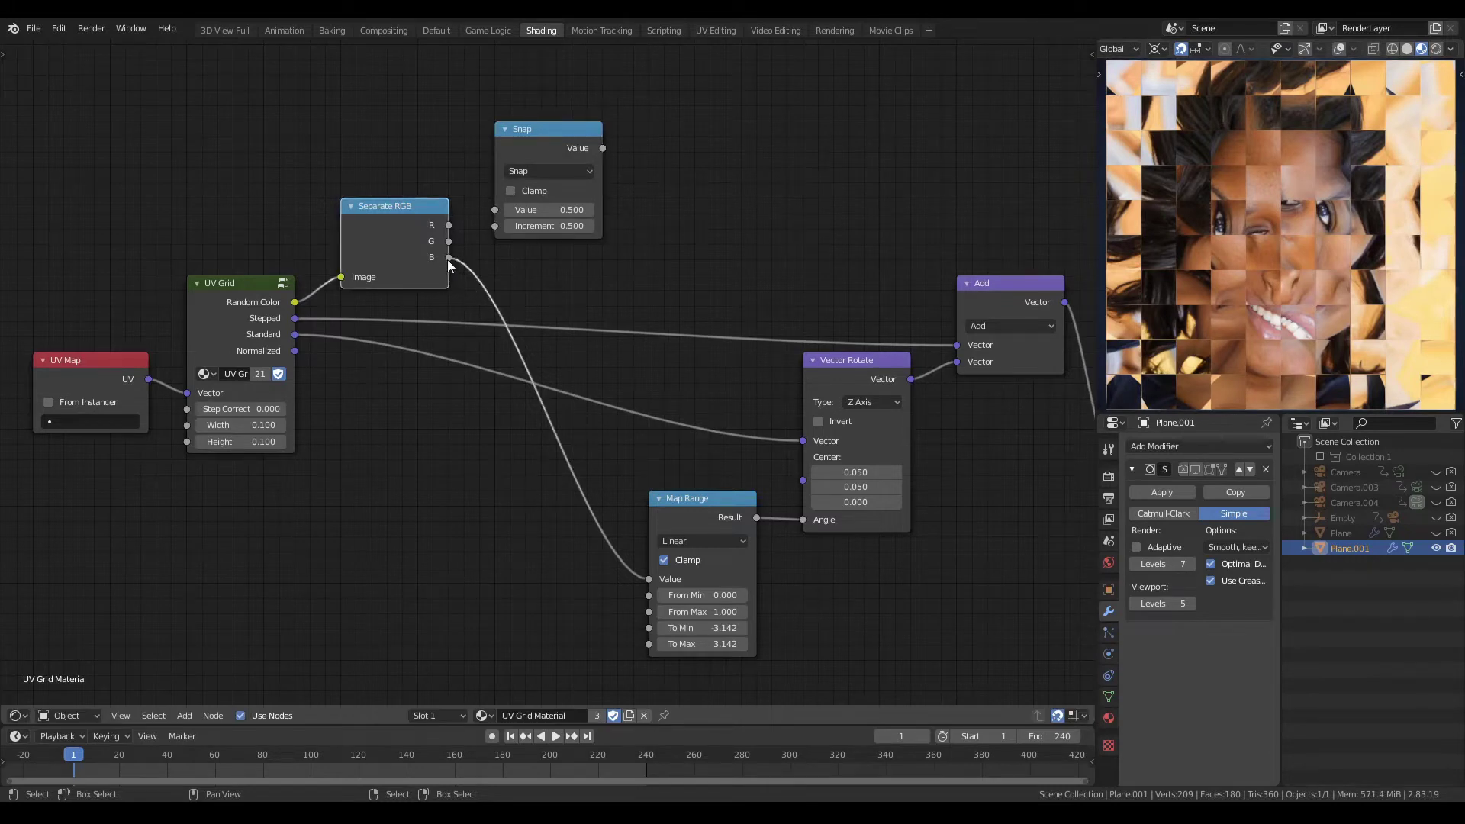
Step: Set the Snap Increment to 0.25 and insert it into the B-to-Map Range link
drag(449, 257, 785, 287)
click(697, 511)
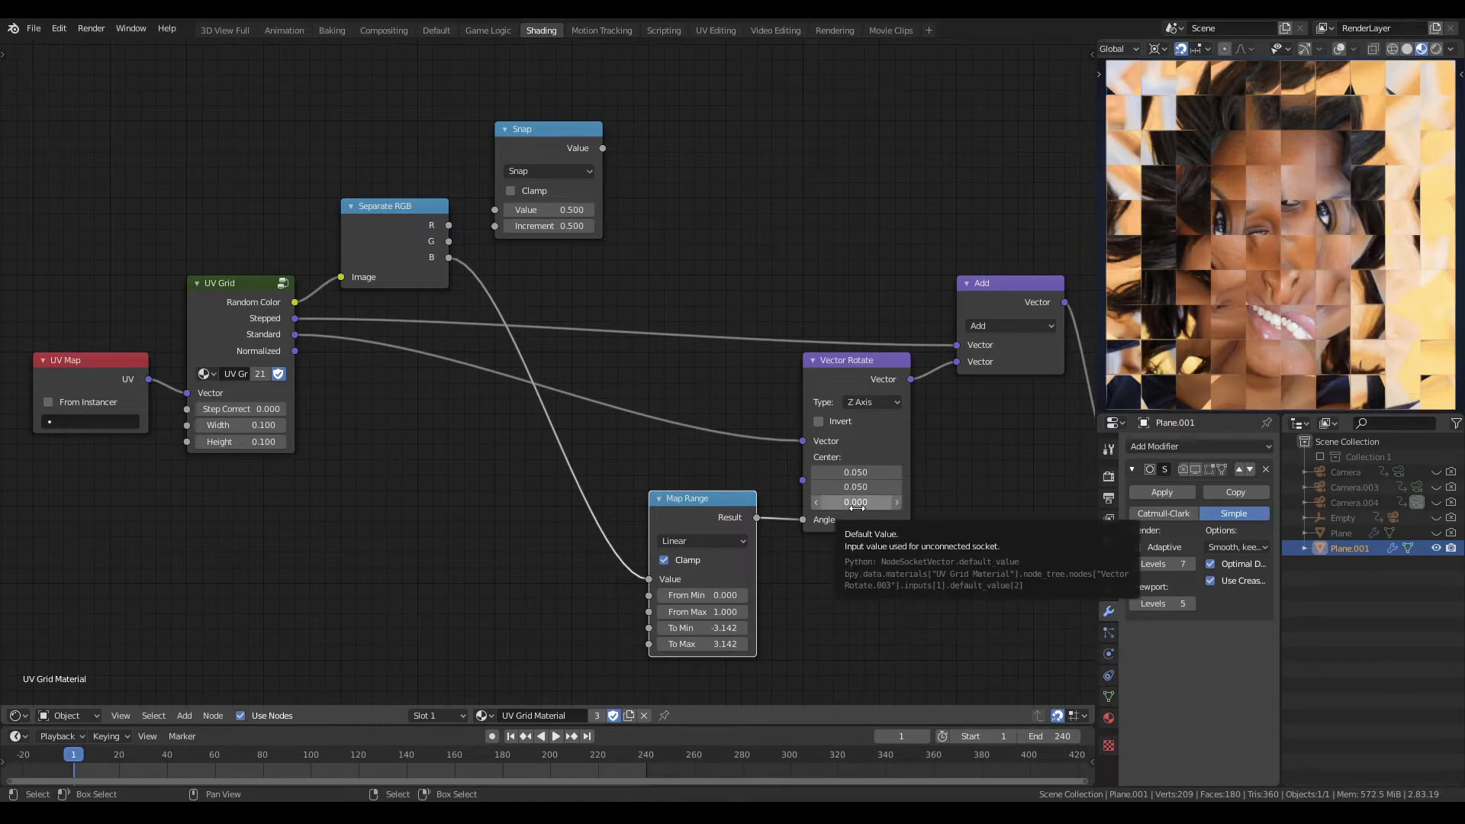
click(547, 139)
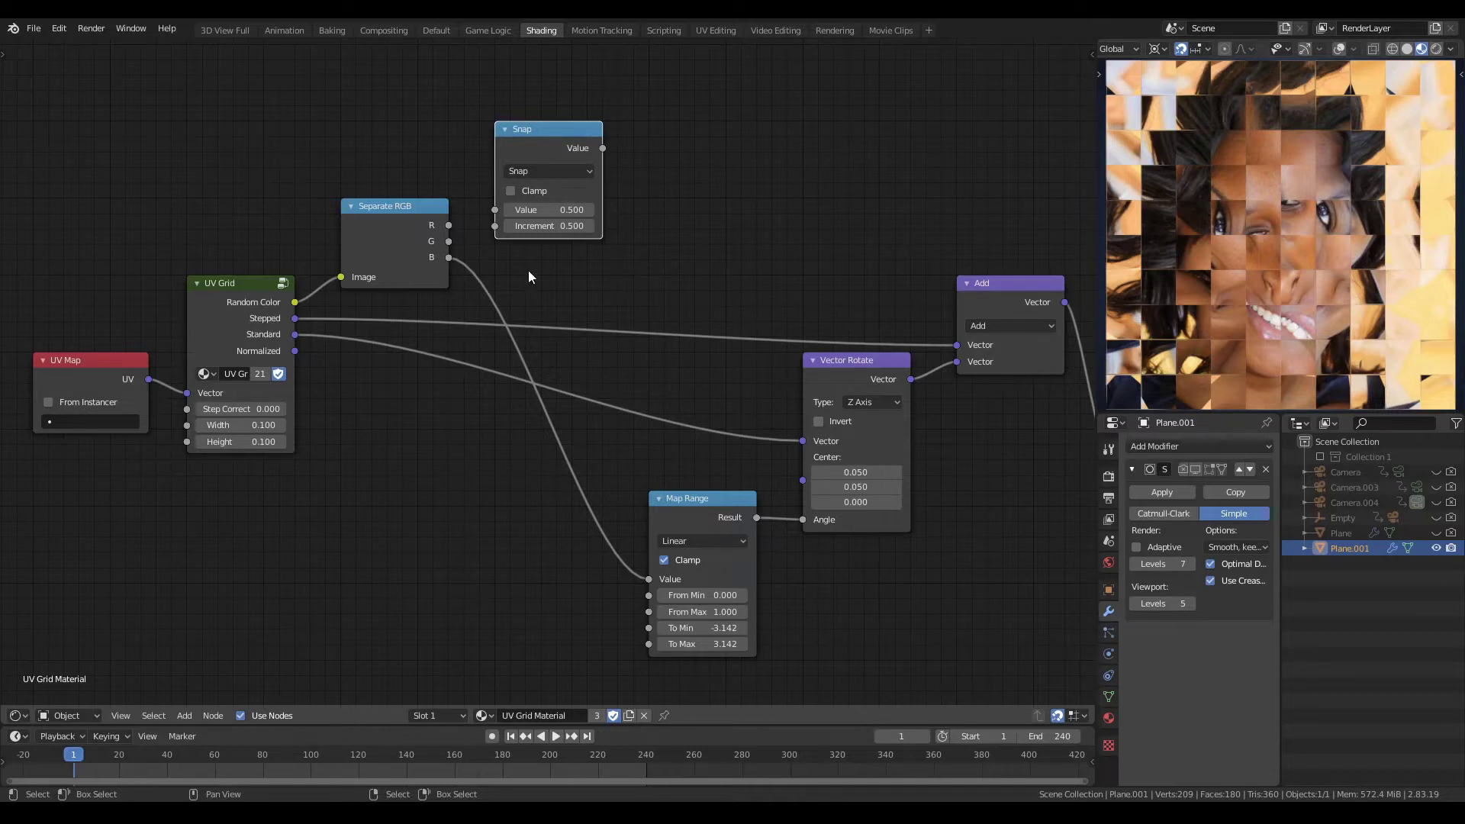
drag(562, 143, 607, 190)
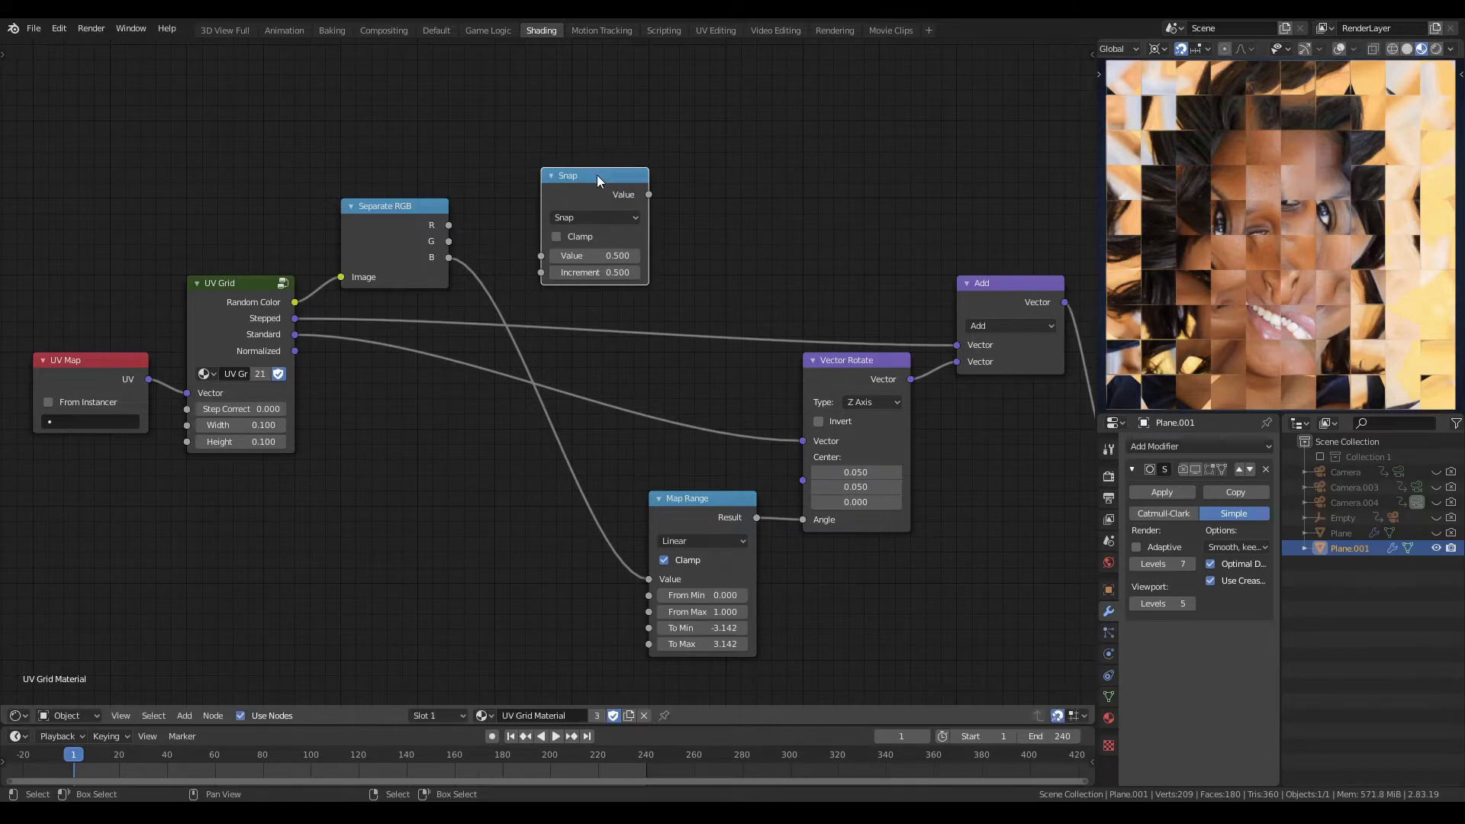
click(596, 272)
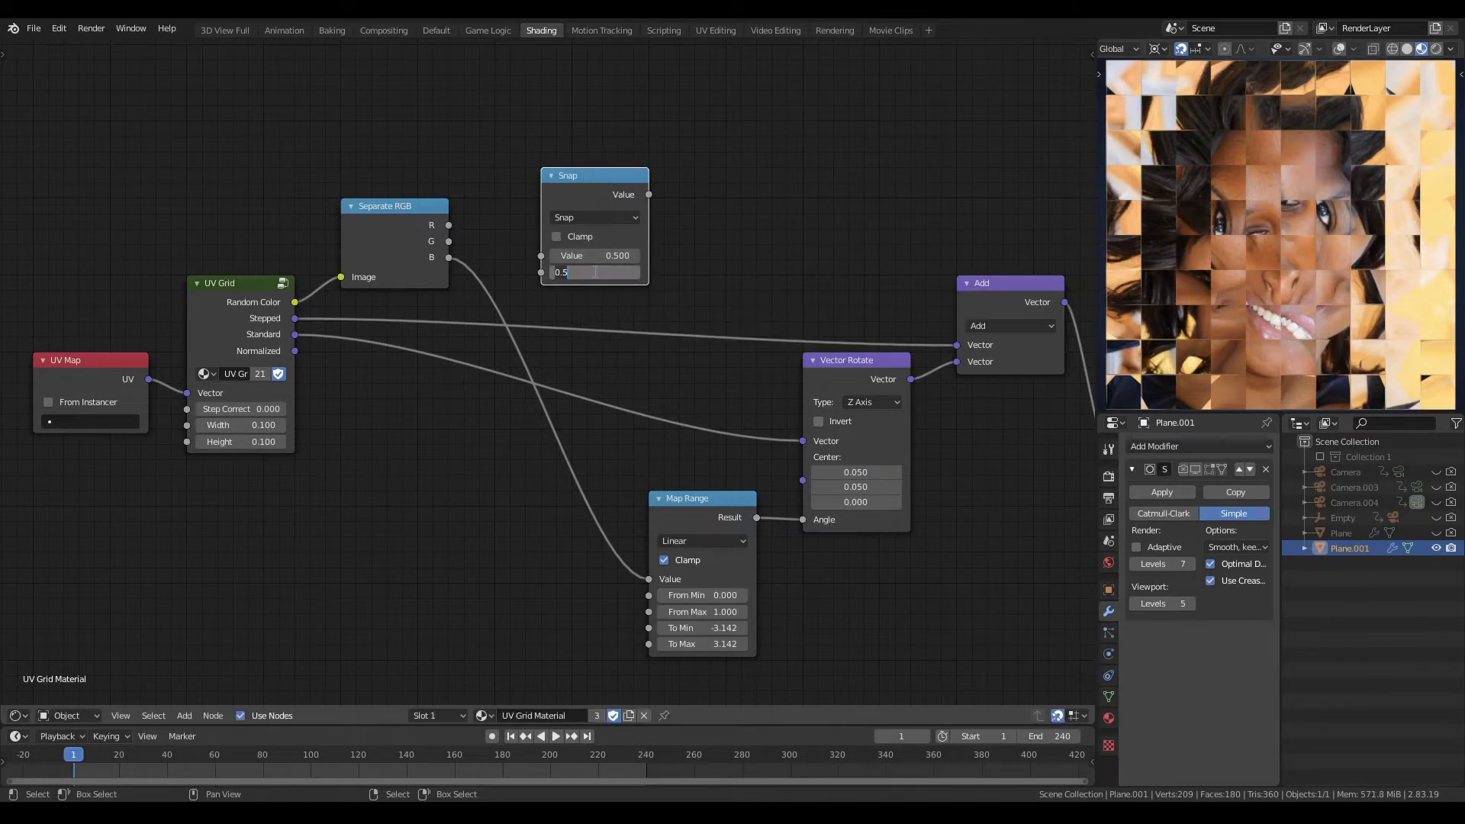
text(0.25)
key(Return)
drag(586, 185, 540, 212)
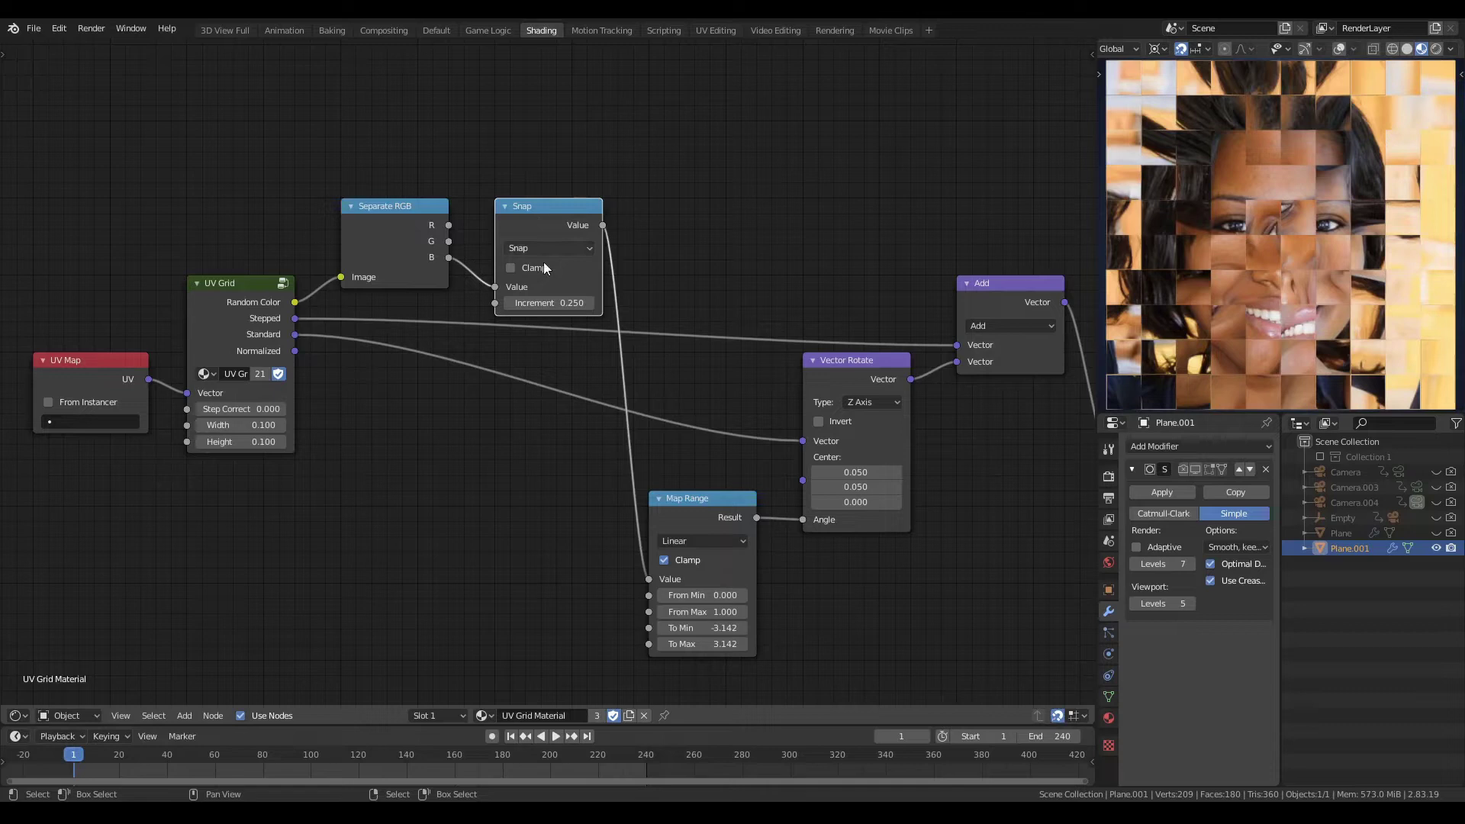
Step: Try Snap increments of 1 and 0.5, then settle back on 0.25
click(544, 303)
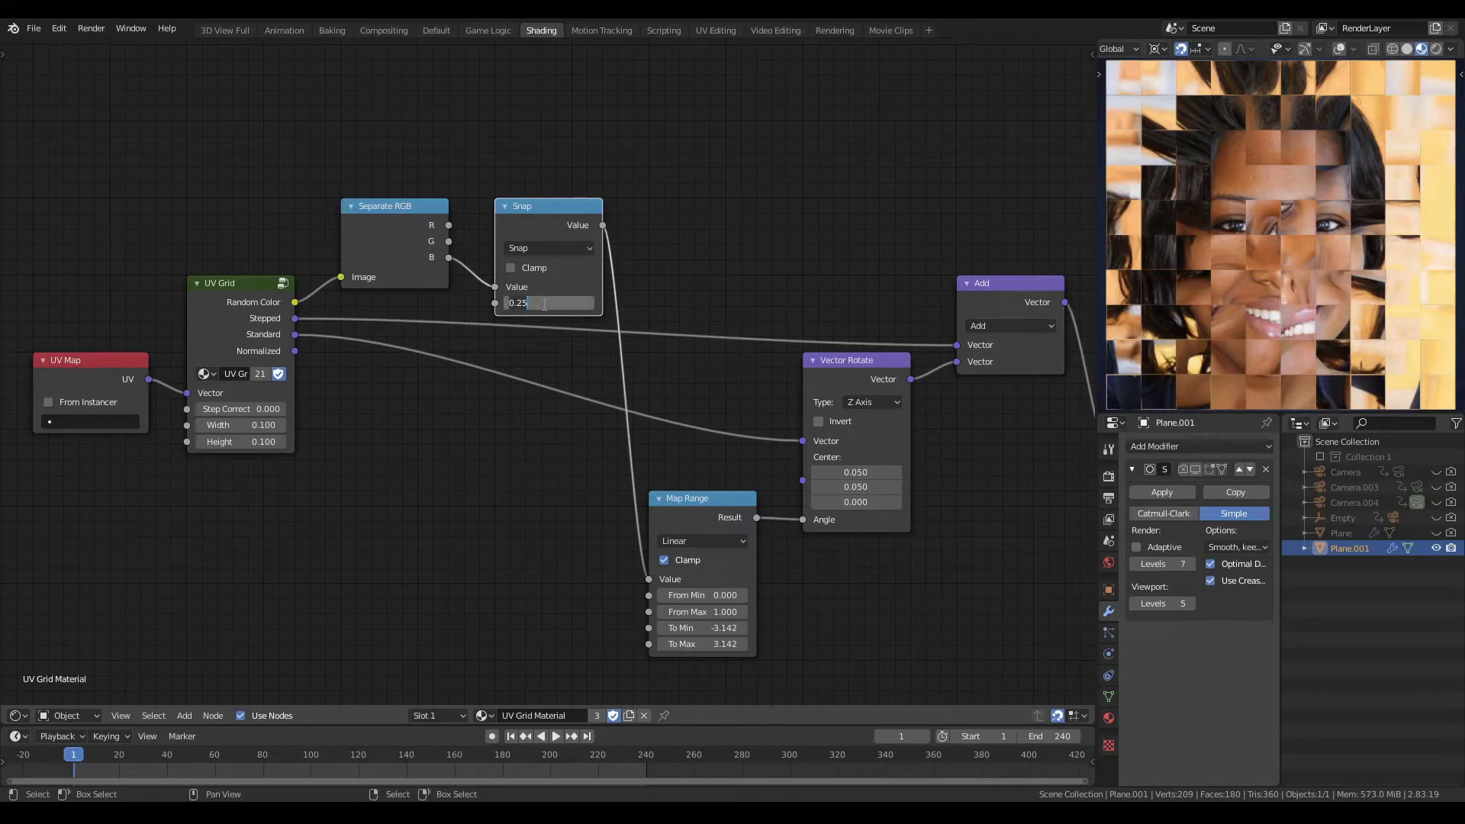
text(1)
key(Return)
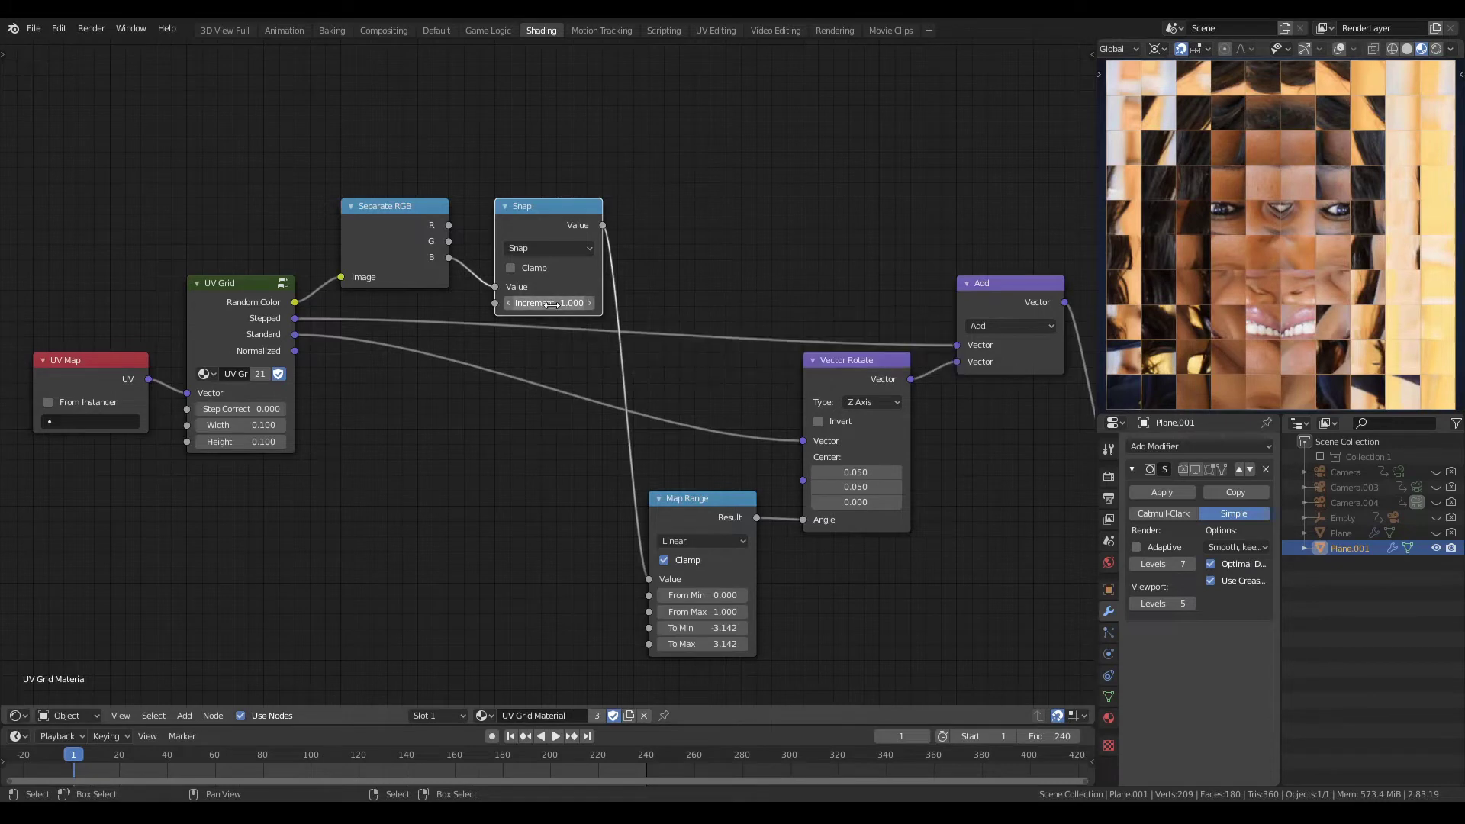
click(550, 303)
text(0.5)
key(Return)
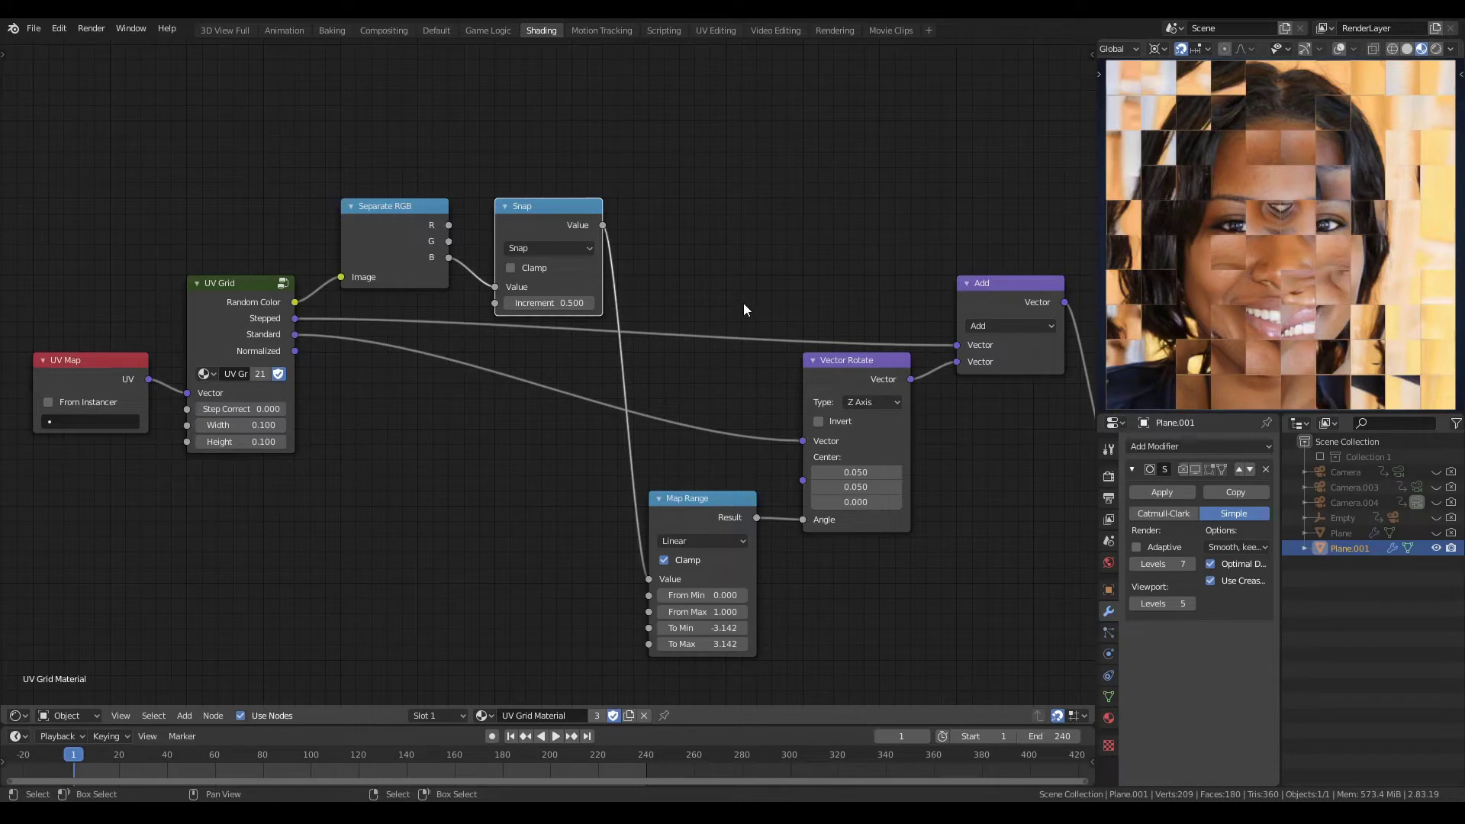
click(535, 303)
key(BackSpace)
text(25)
key(Return)
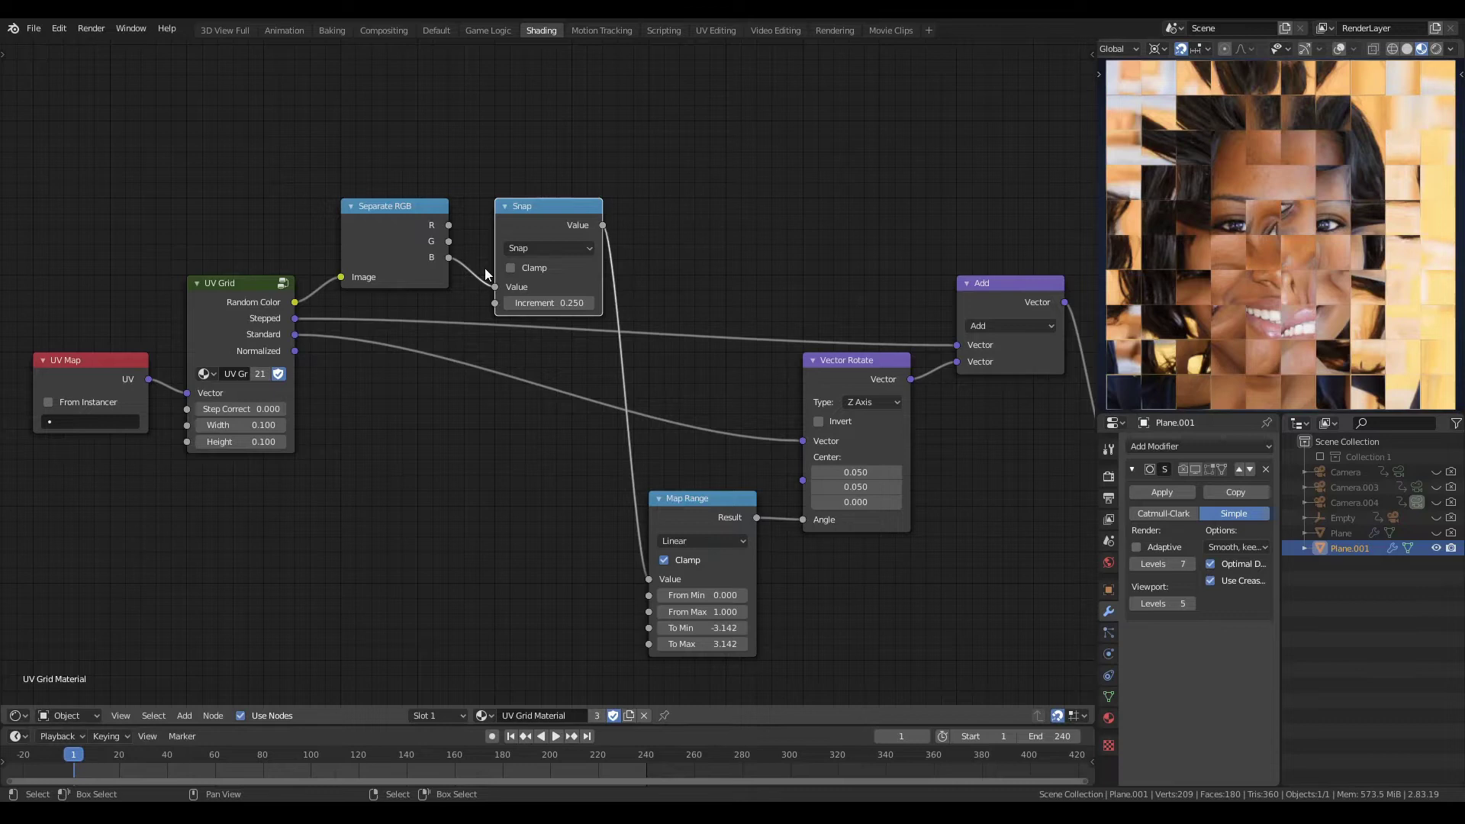
Step: Cut the link from Map Range's Result to the Vector Rotate Angle
middle_drag(740, 260, 735, 262)
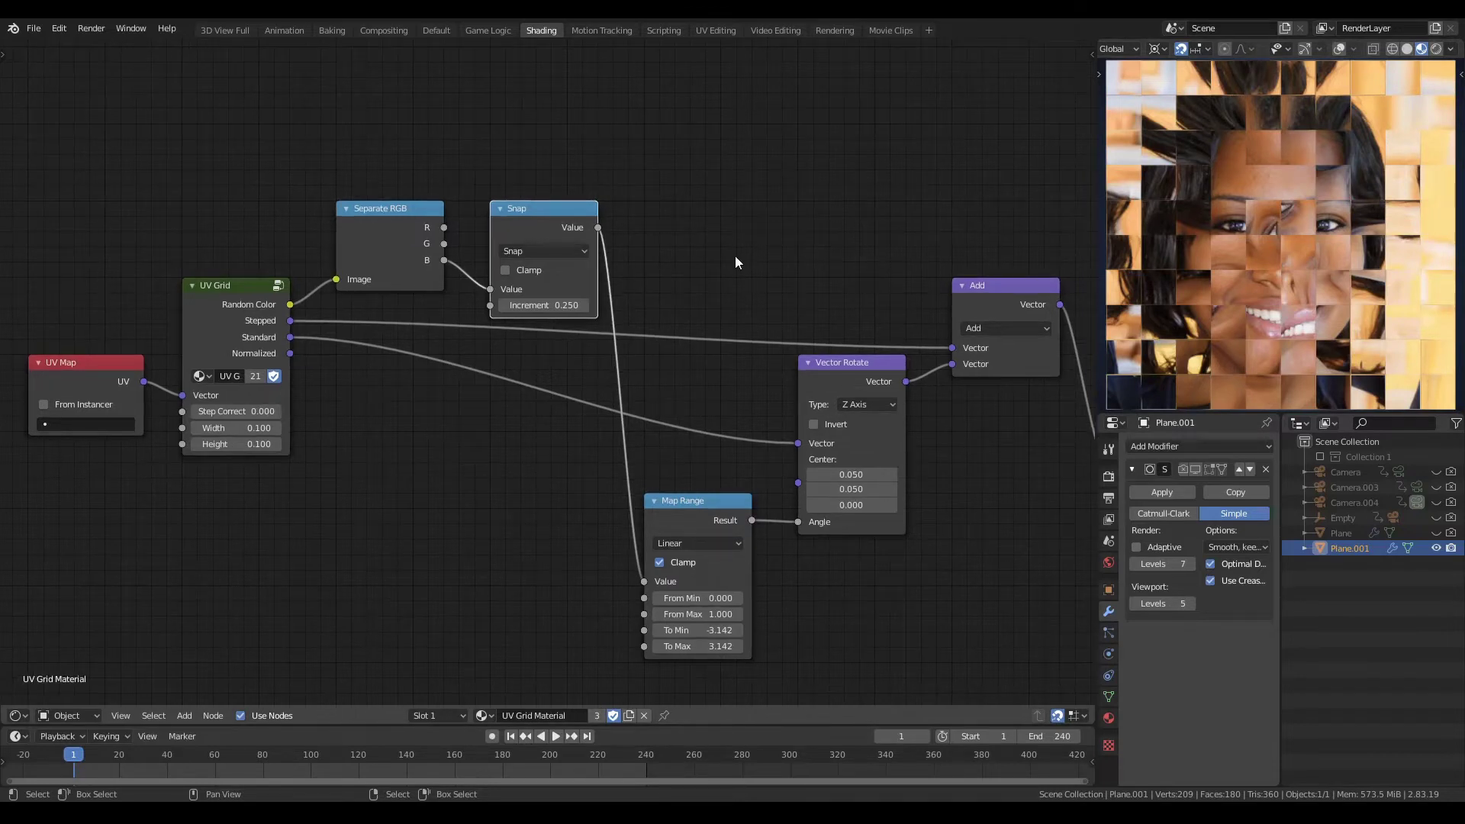
scroll(735, 255, down, 1)
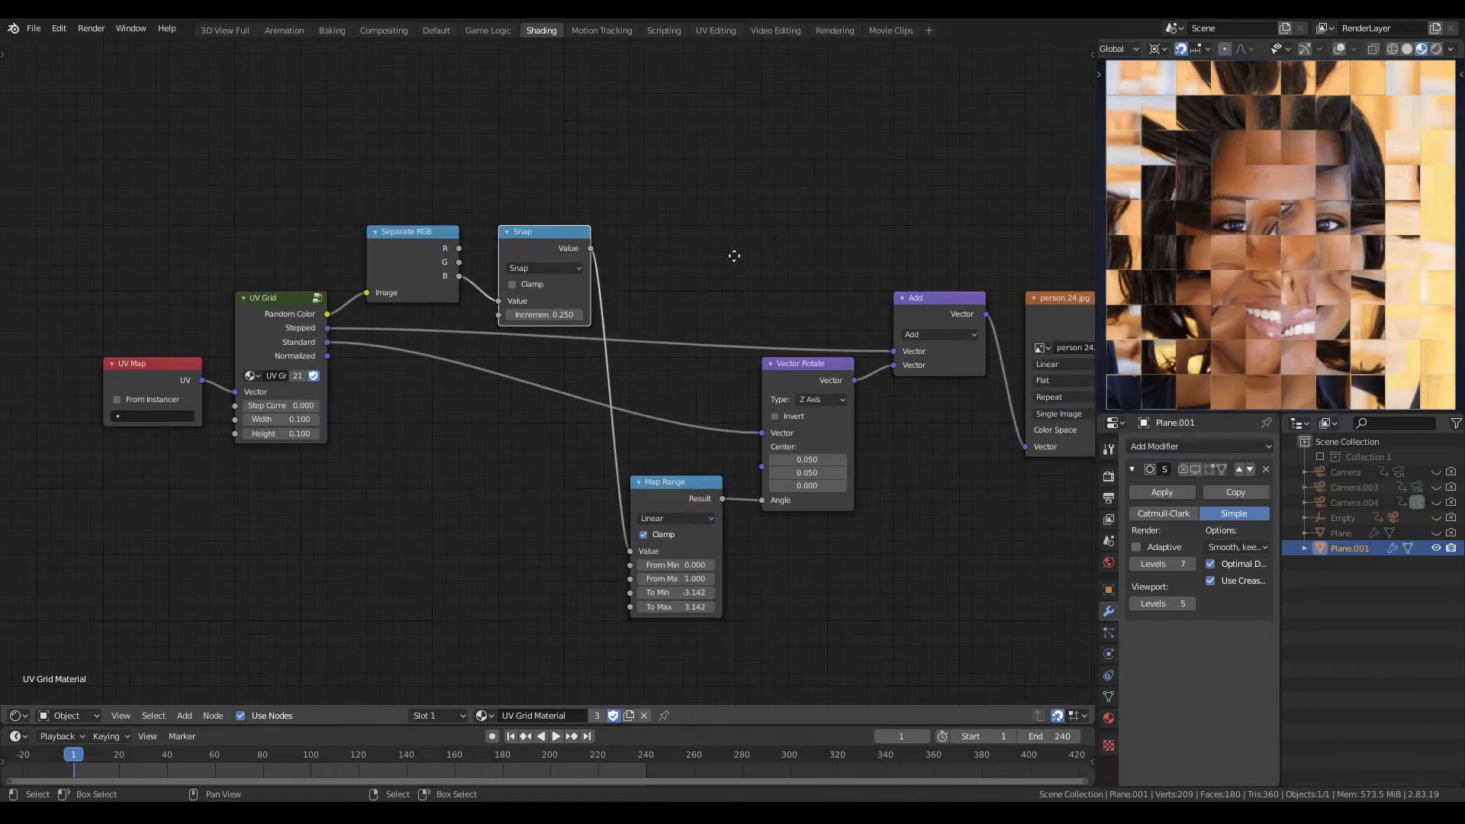
middle_drag(733, 255, 640, 240)
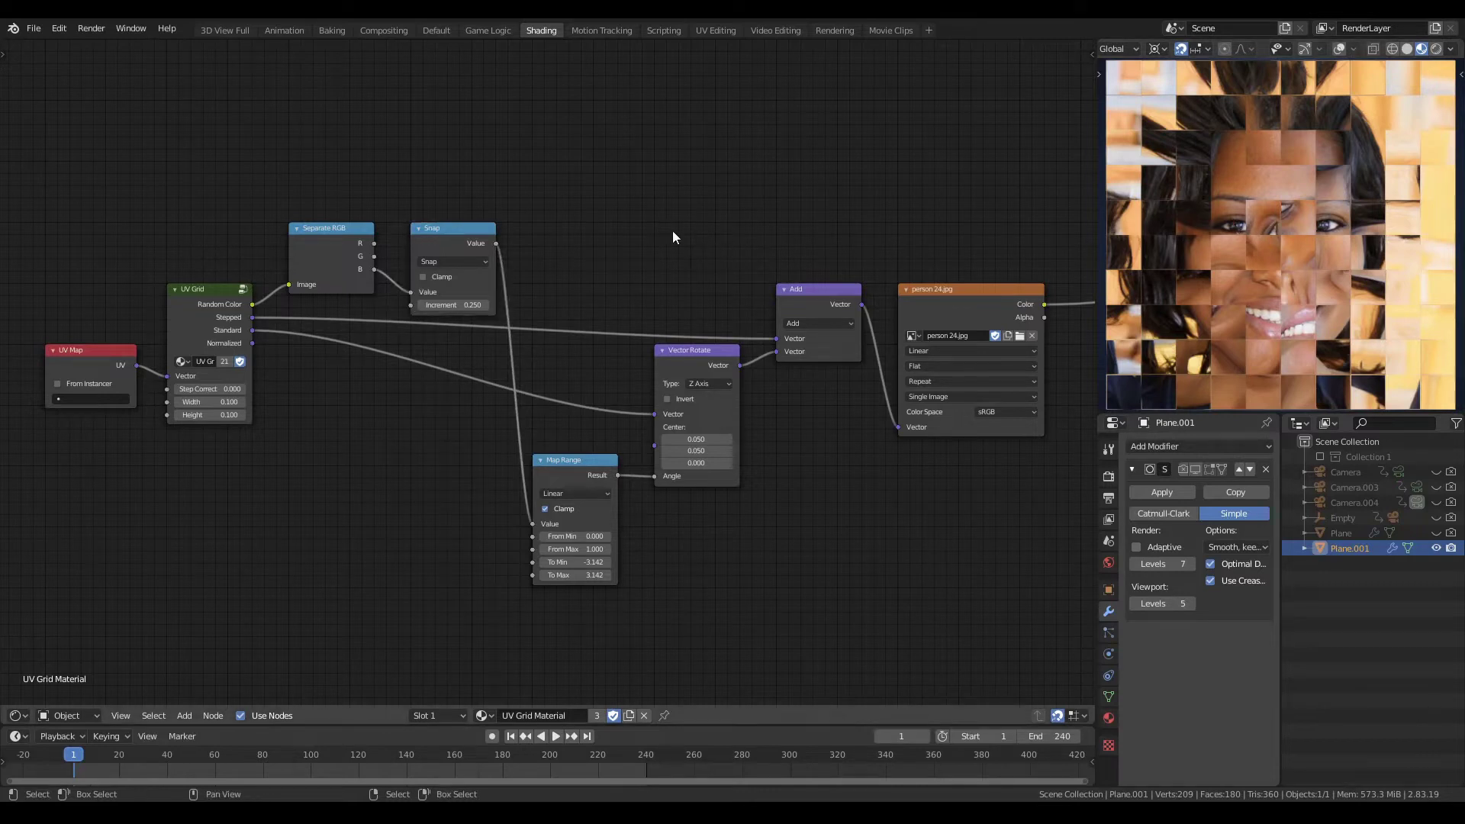
ctrl+scroll(649, 233, right, 2)
click(908, 308)
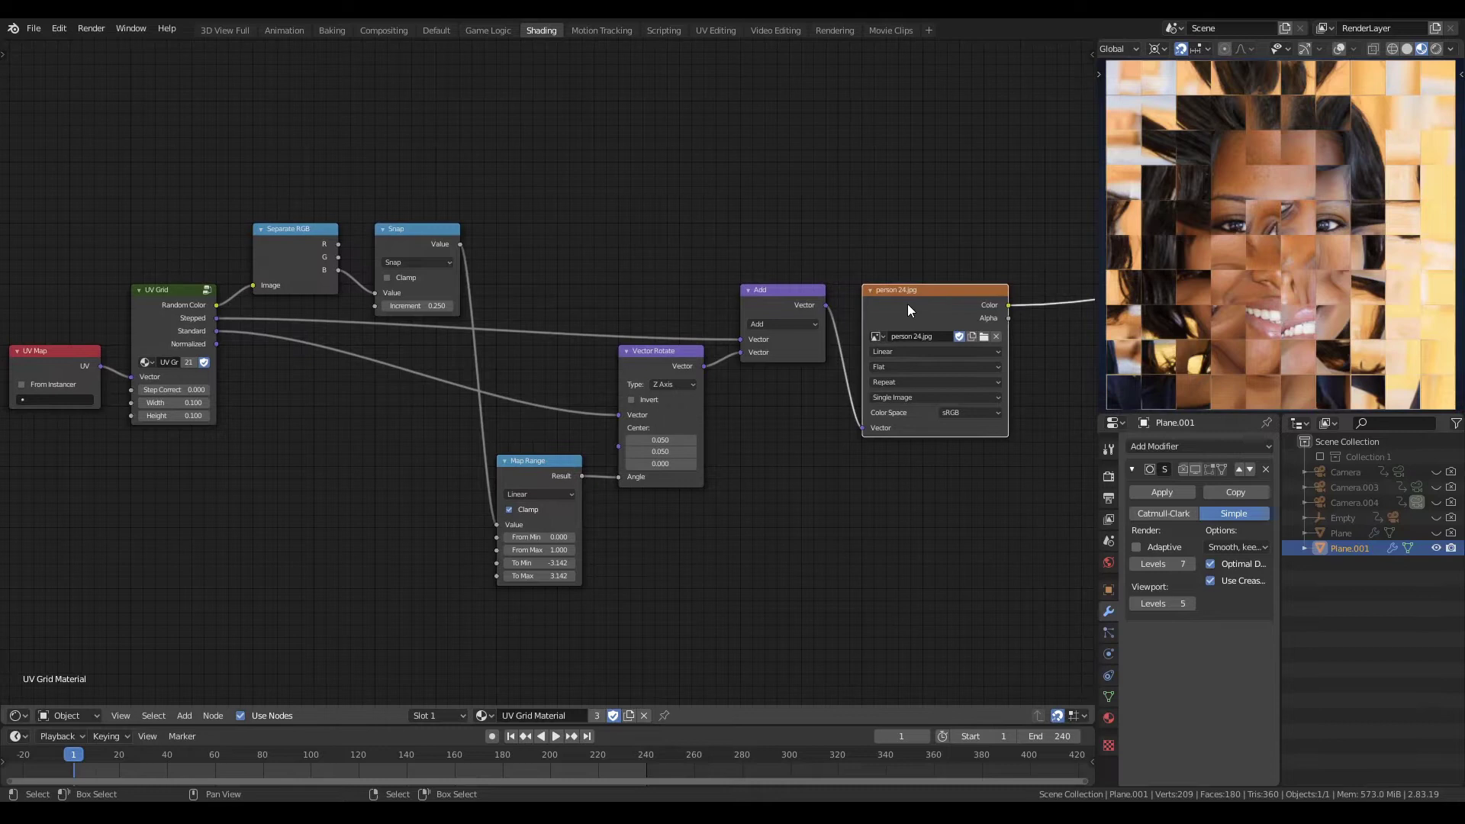
click(786, 293)
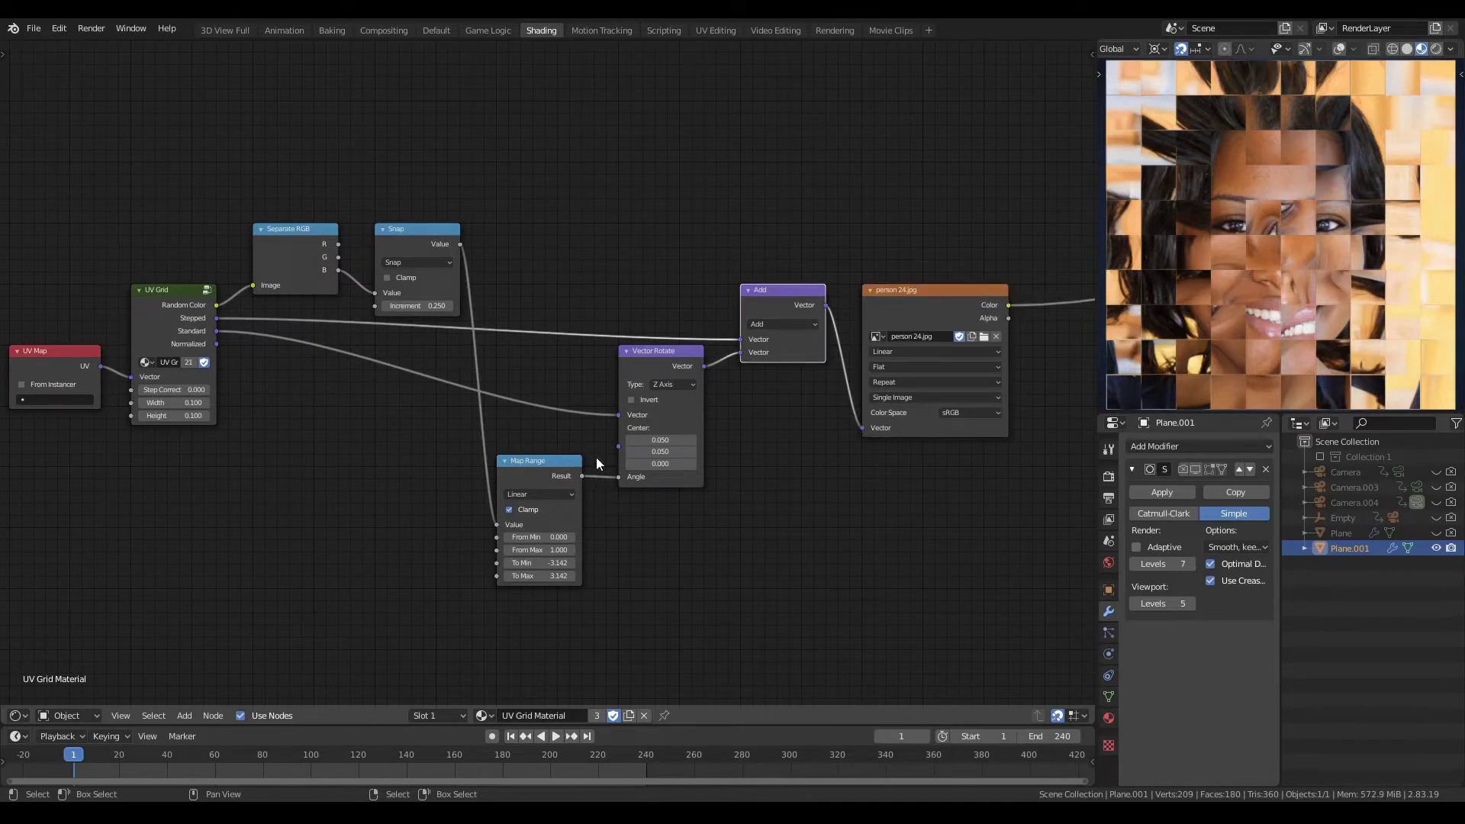
ctrl+right_drag(597, 456, 600, 554)
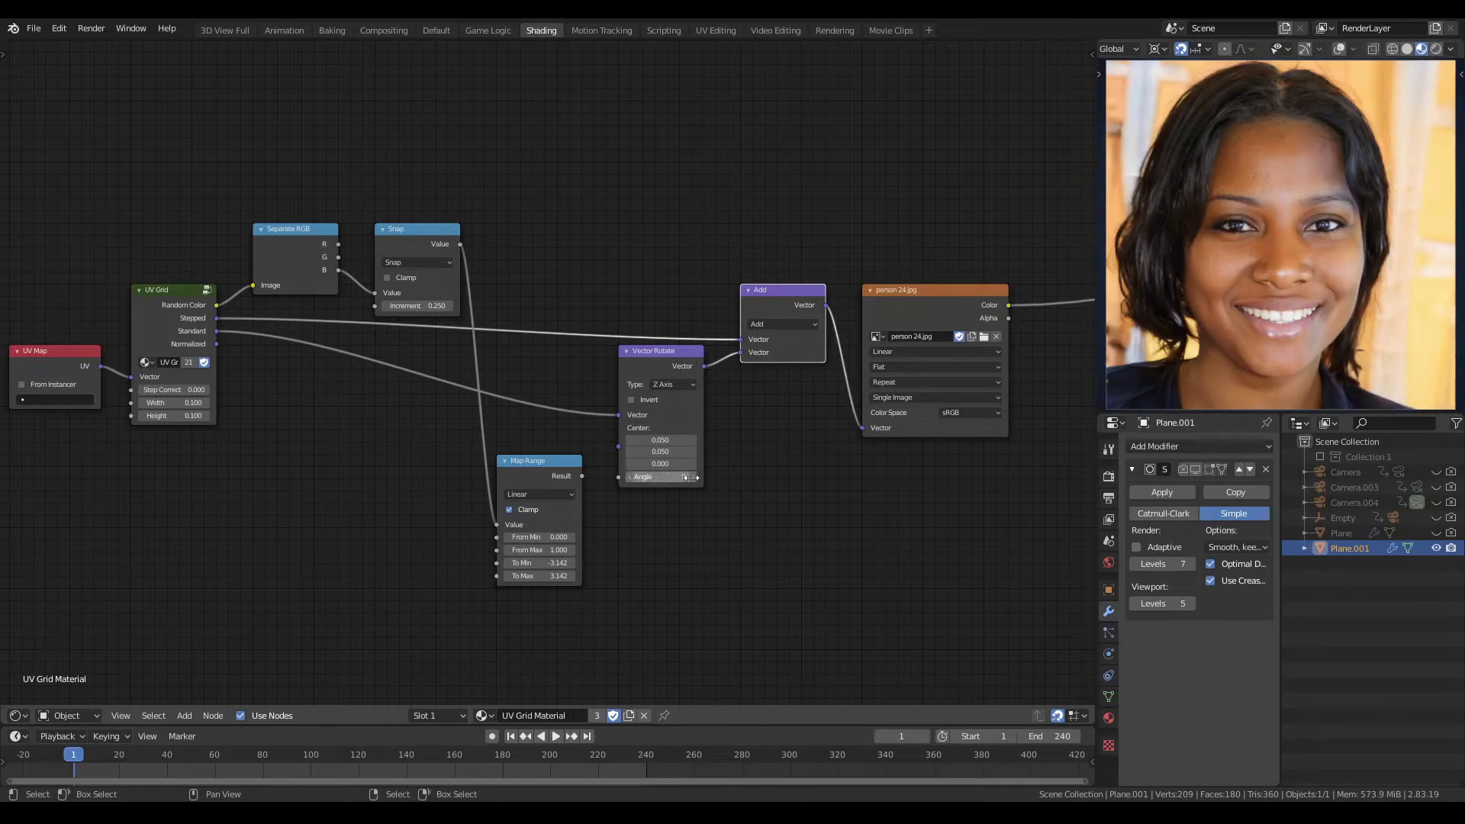
Step: Swap the person 24.jpg image for the generated Color Grid image in the texture node
click(770, 428)
click(878, 336)
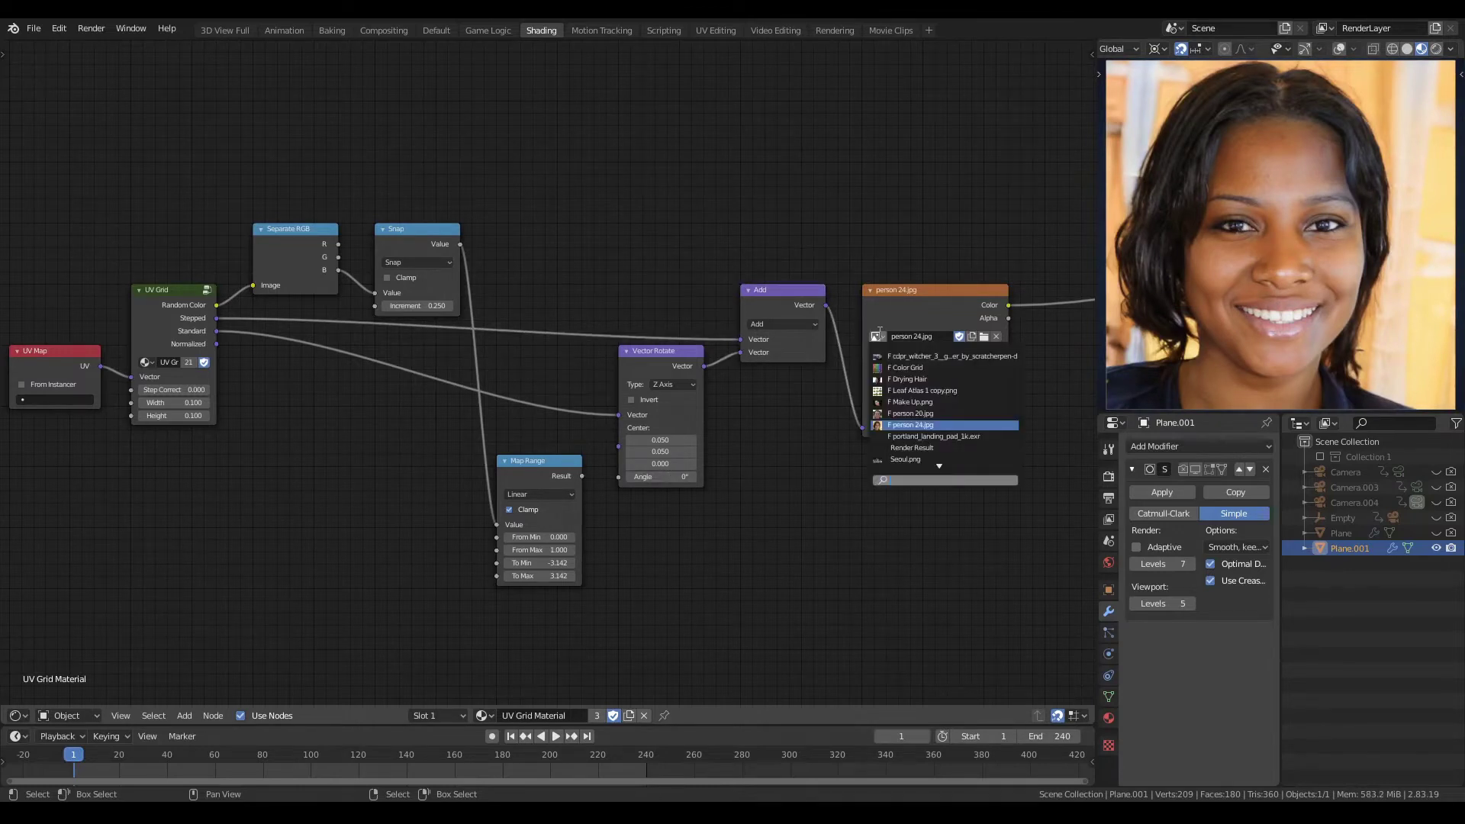
click(904, 367)
click(919, 289)
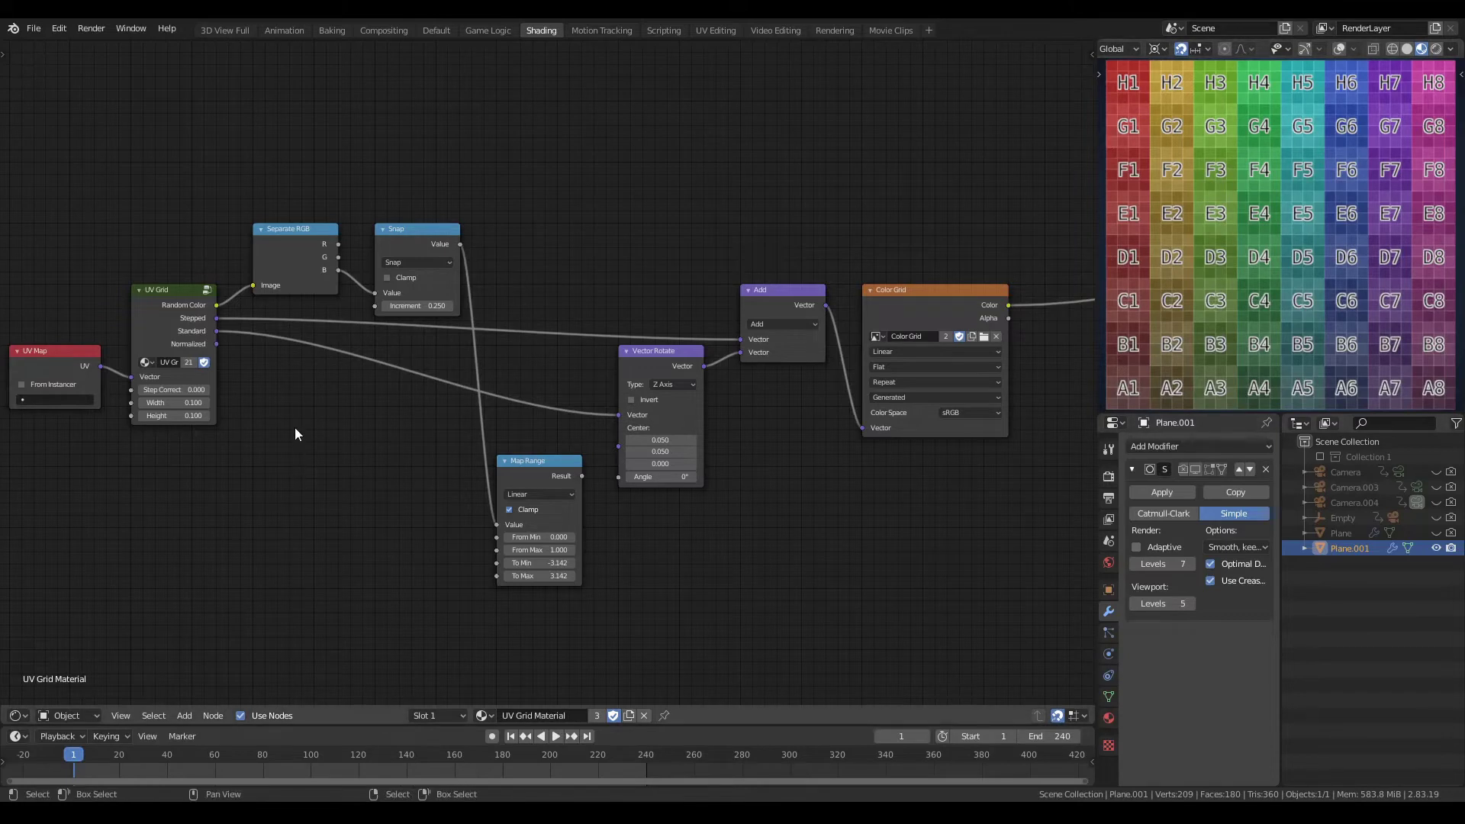
Step: Set the UV Grid Width and Height both to 1/8 (0.125)
drag(170, 402, 170, 416)
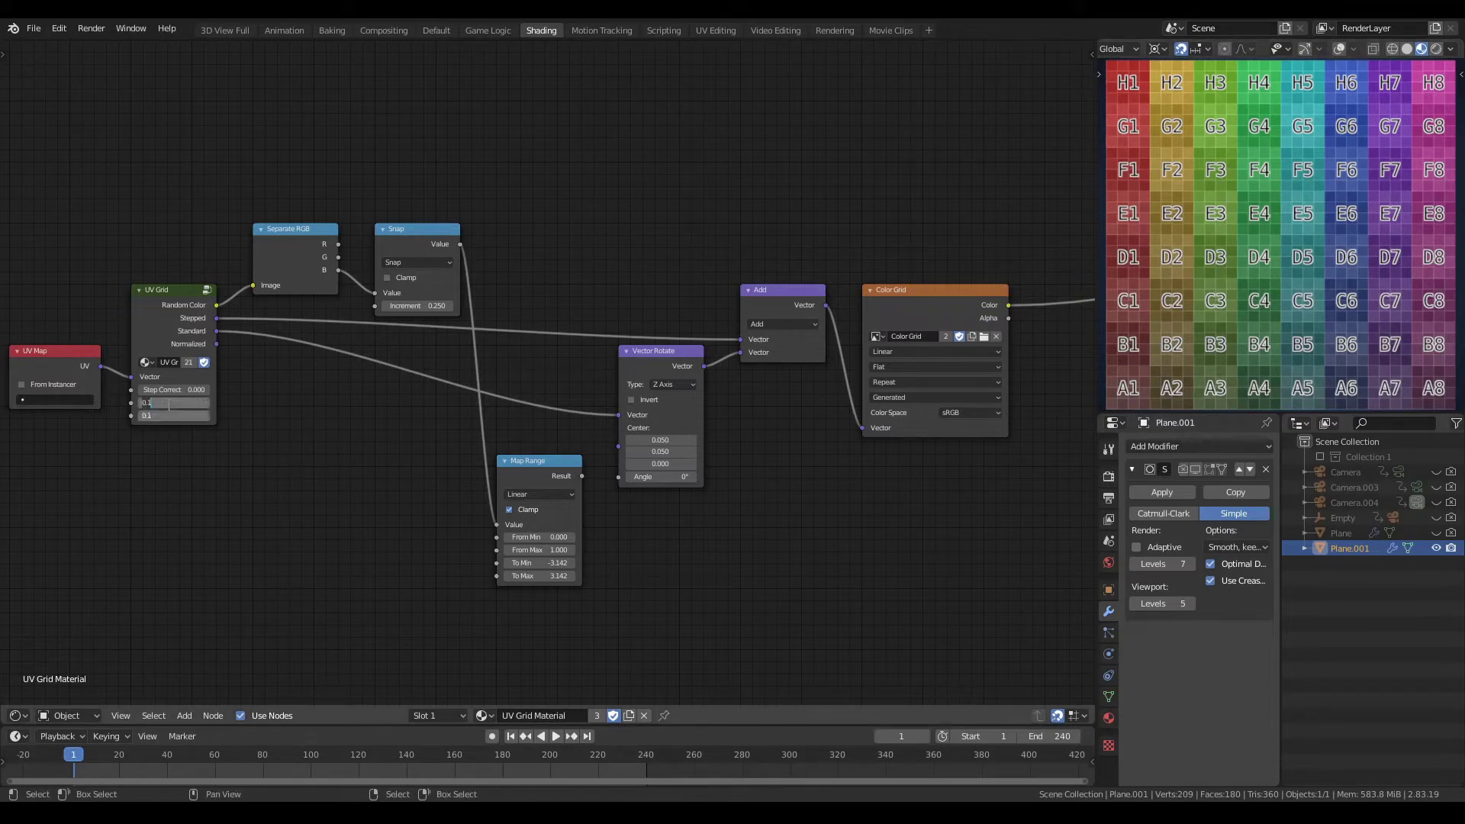
text(1/8)
key(Return)
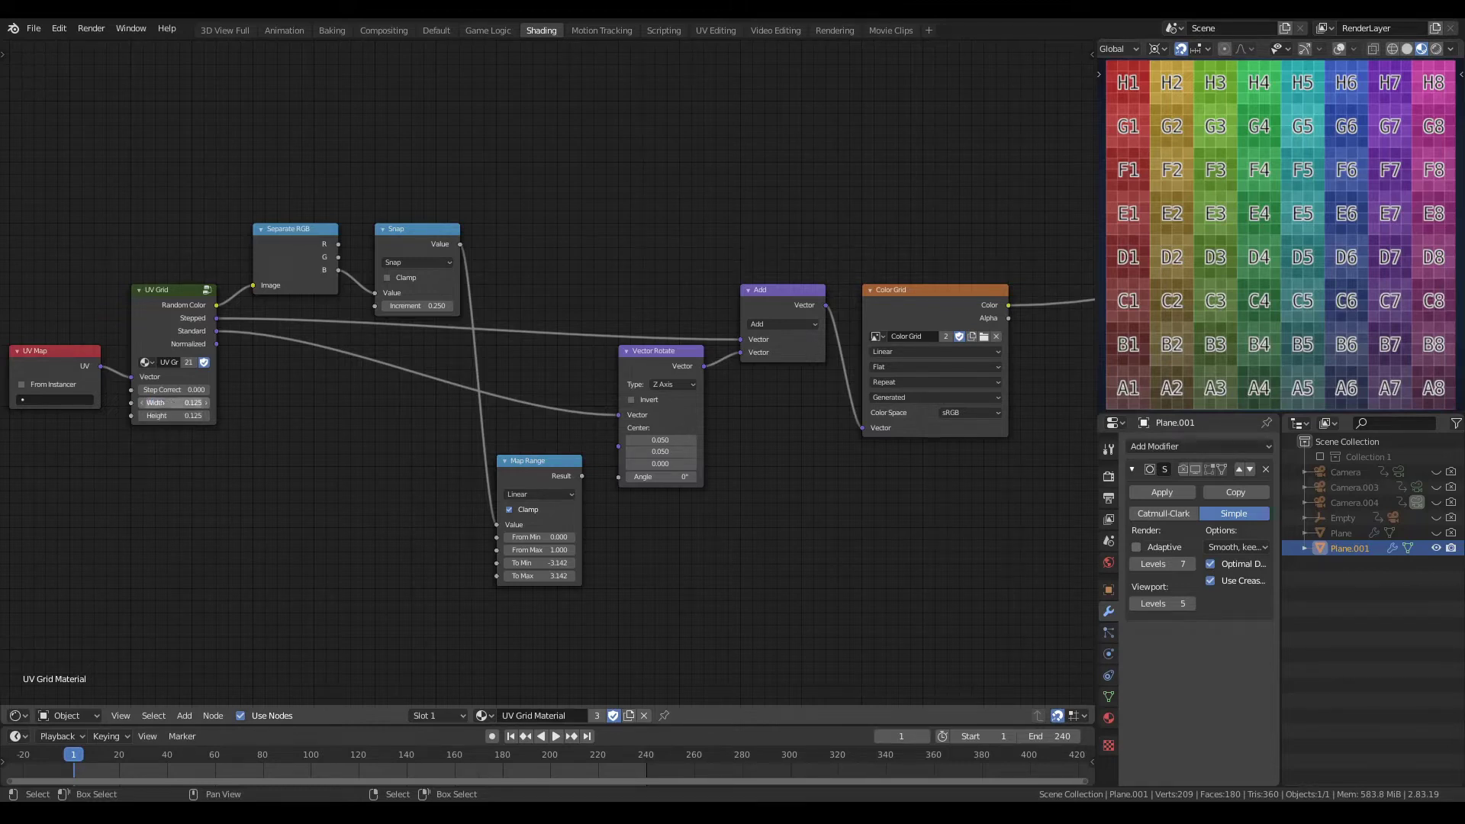
click(171, 403)
click(273, 440)
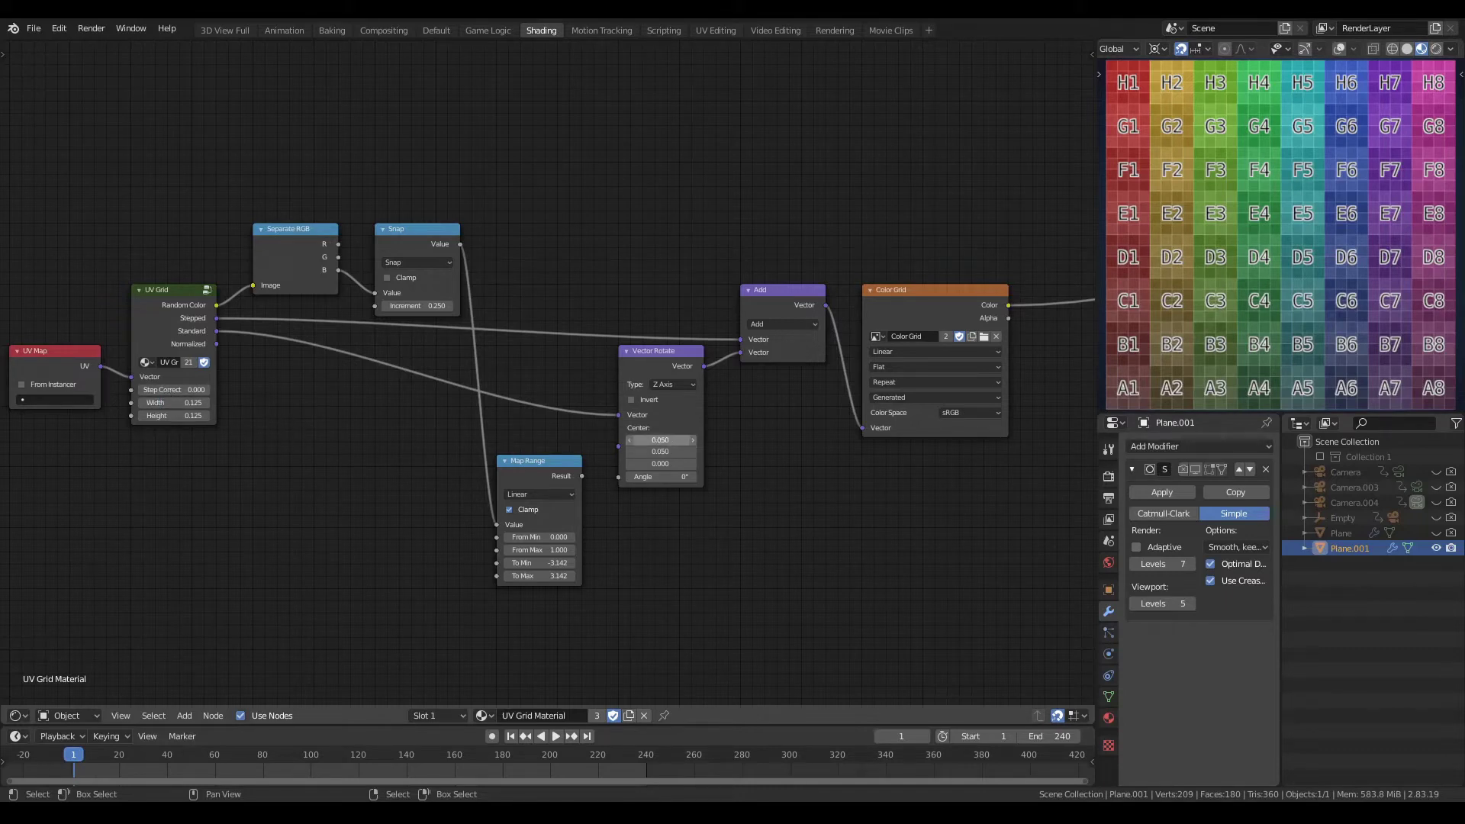
Step: Set the Vector Rotate Center X and Y both to .125/2 (0.062)
drag(661, 441, 664, 443)
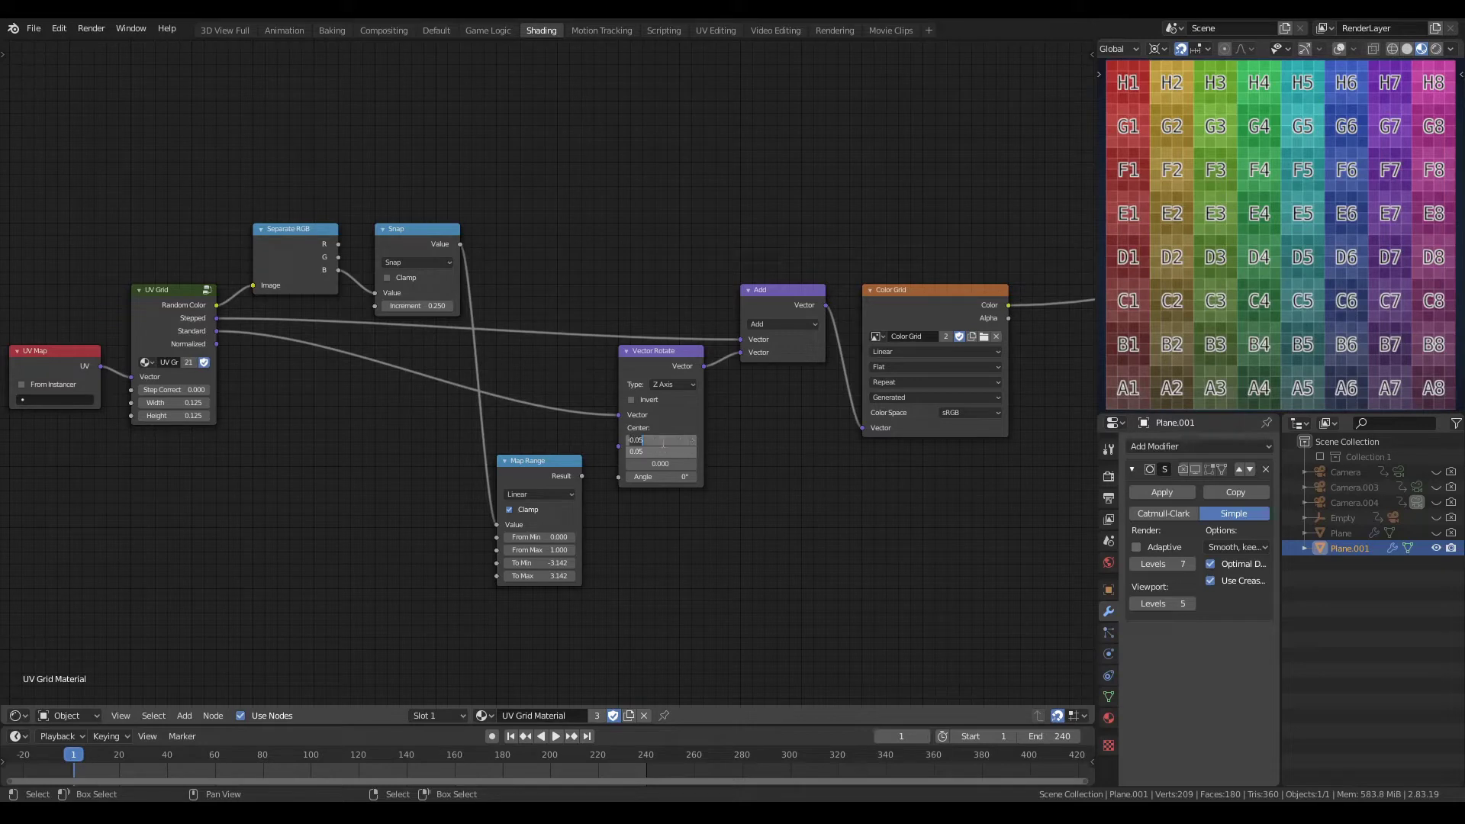
text(.)
key(Return)
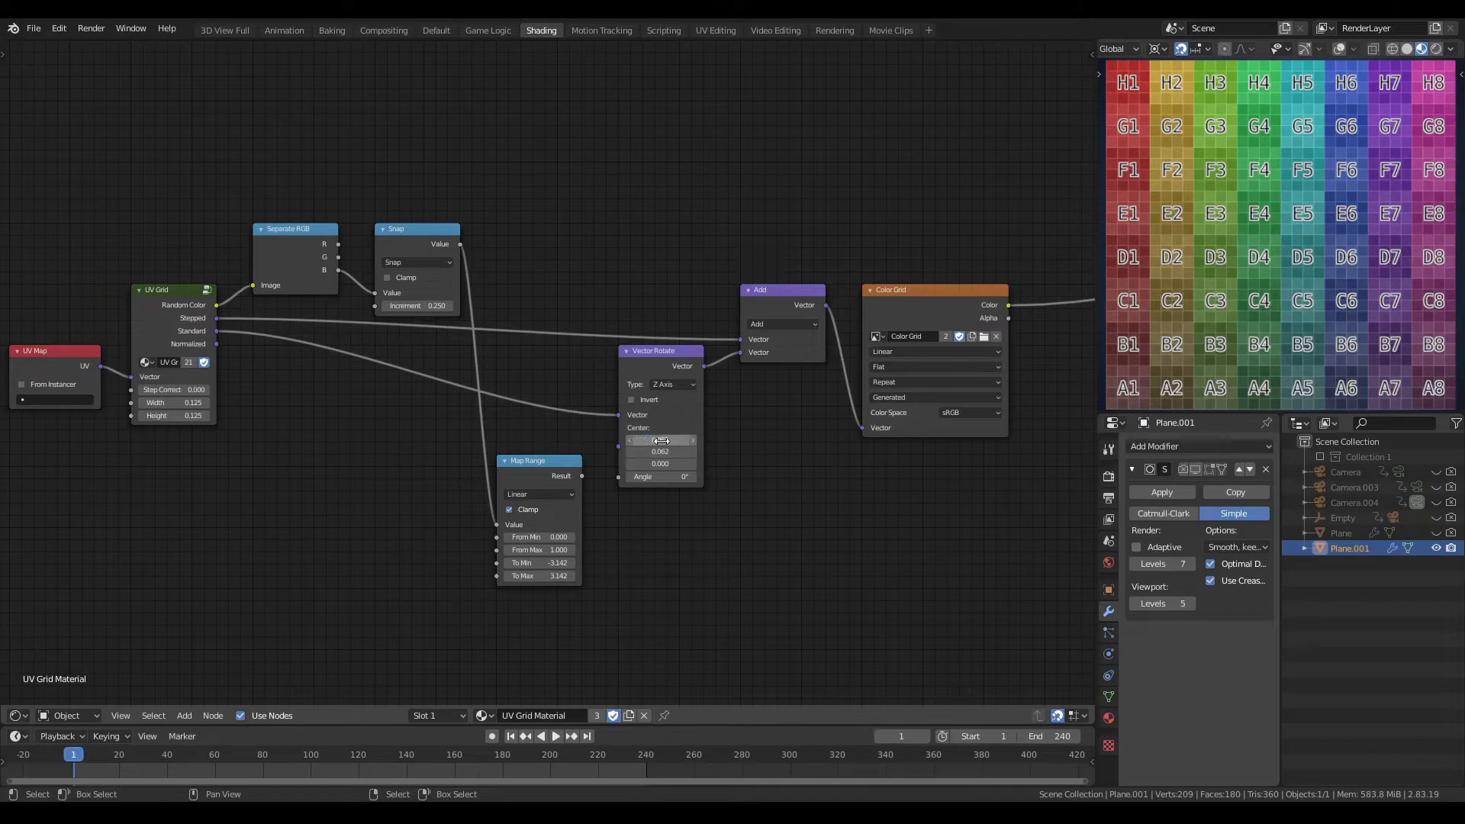
click(581, 475)
Step: Relink Map Range Result to the rotation Angle and set Snap Increment to 0.125 for 45° steps
drag(581, 476, 624, 477)
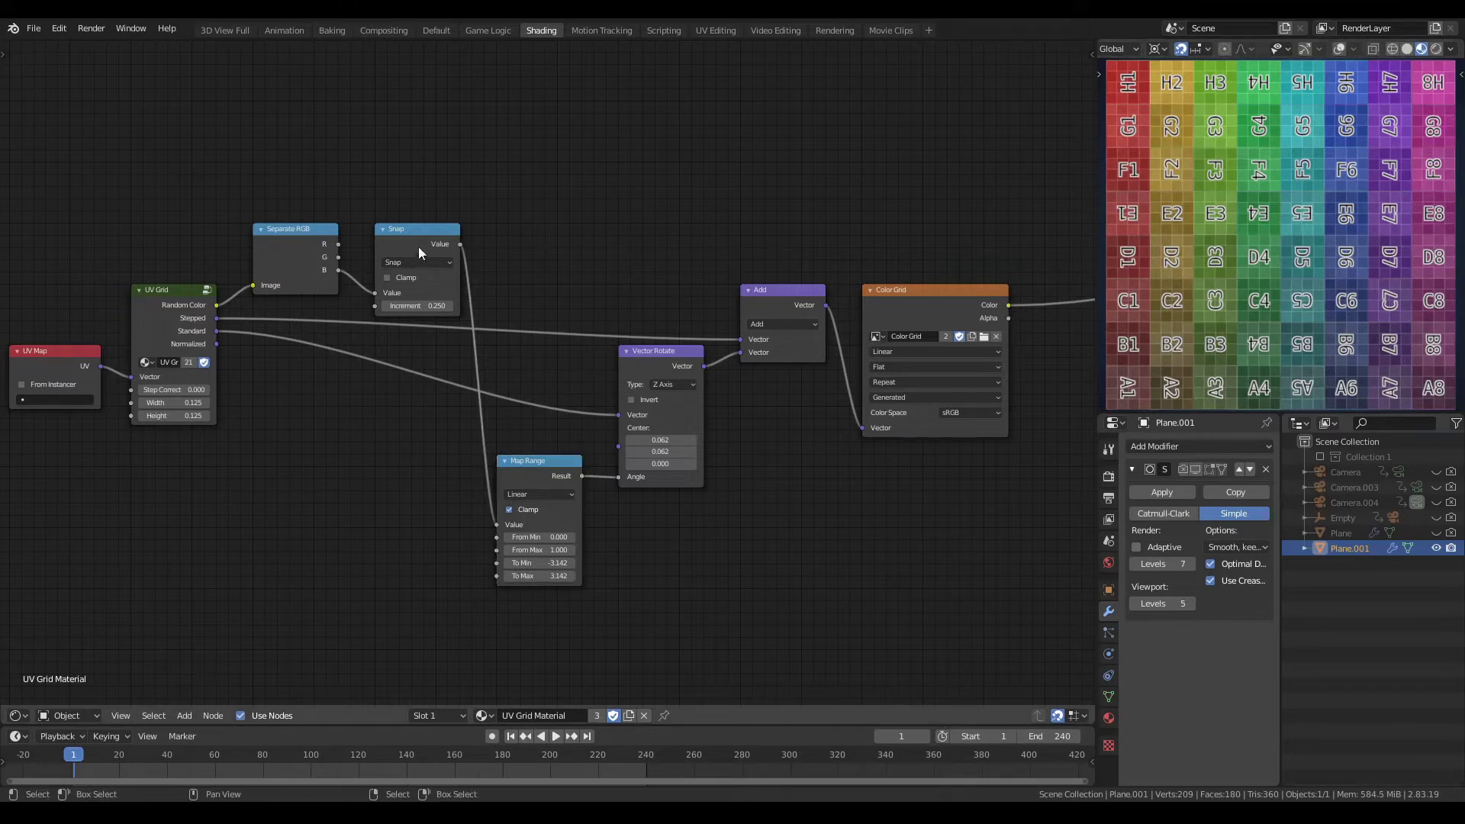
click(413, 306)
text(0.125)
key(Return)
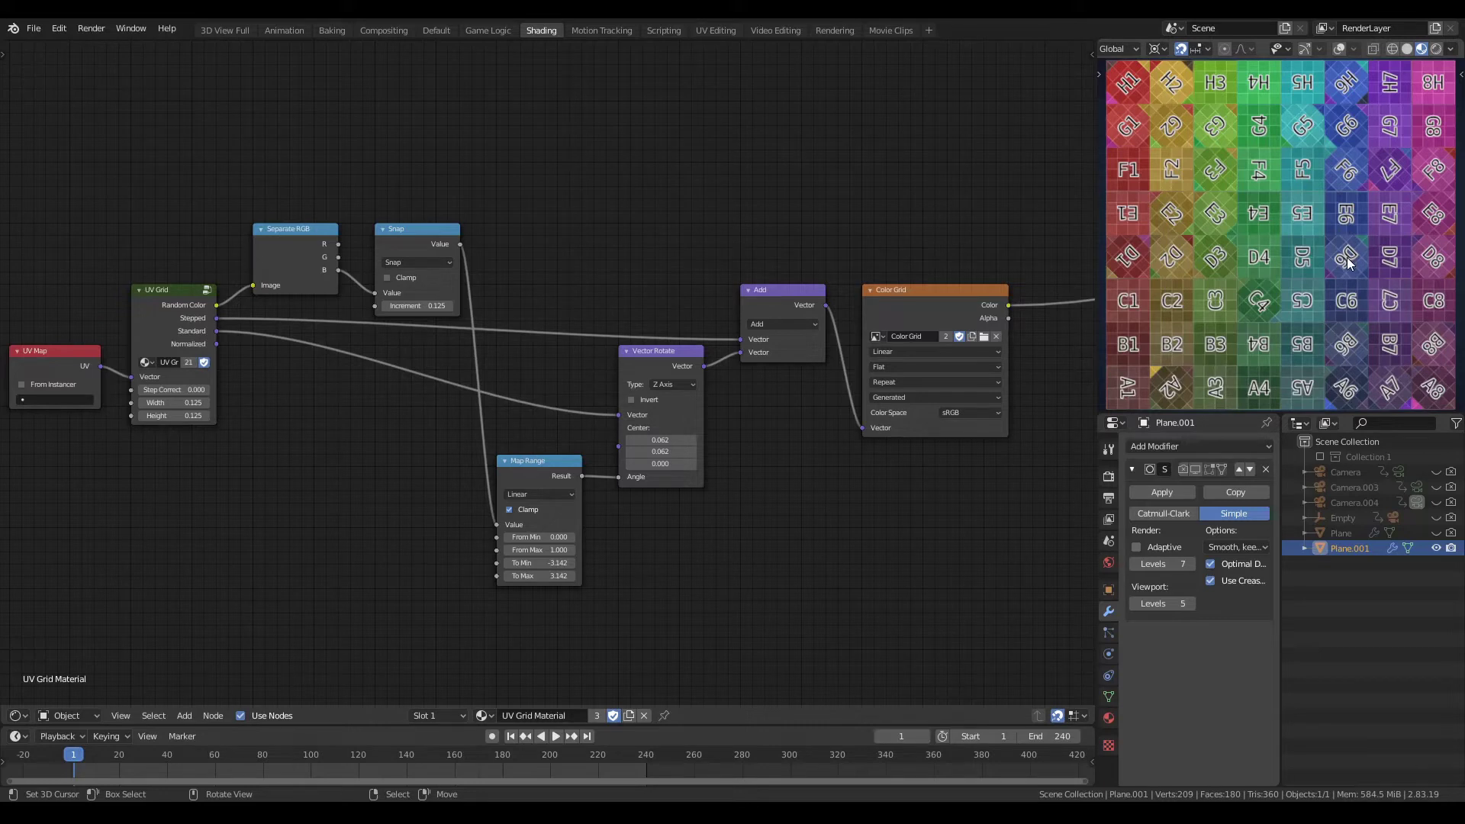
click(406, 236)
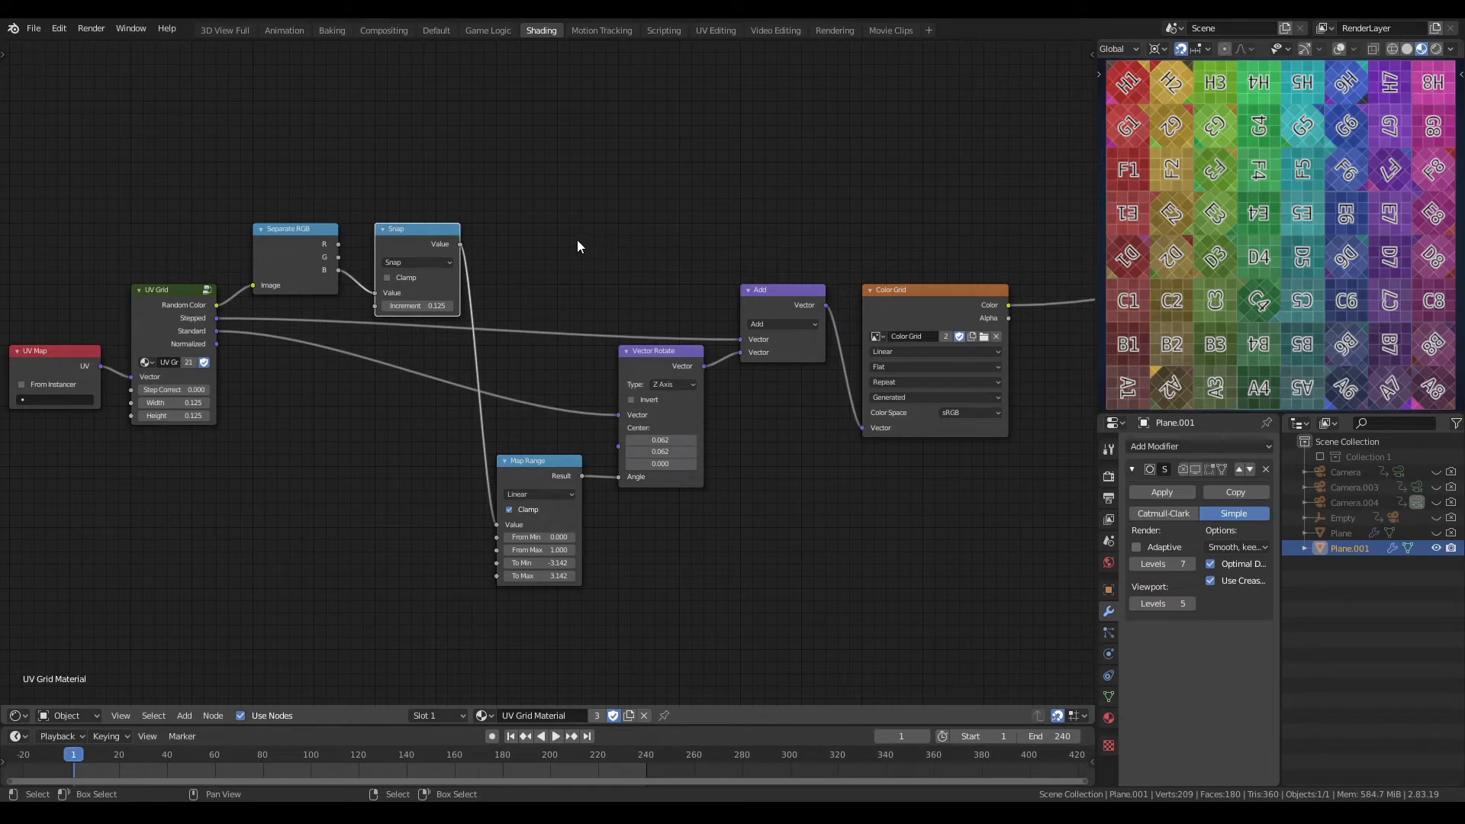
Step: Delete Separate RGB, Snap, Map Range, Vector Rotate and Add, then wire Standard into Color Grid's Vector
scroll(571, 290, down, 2)
scroll(574, 290, up, 2)
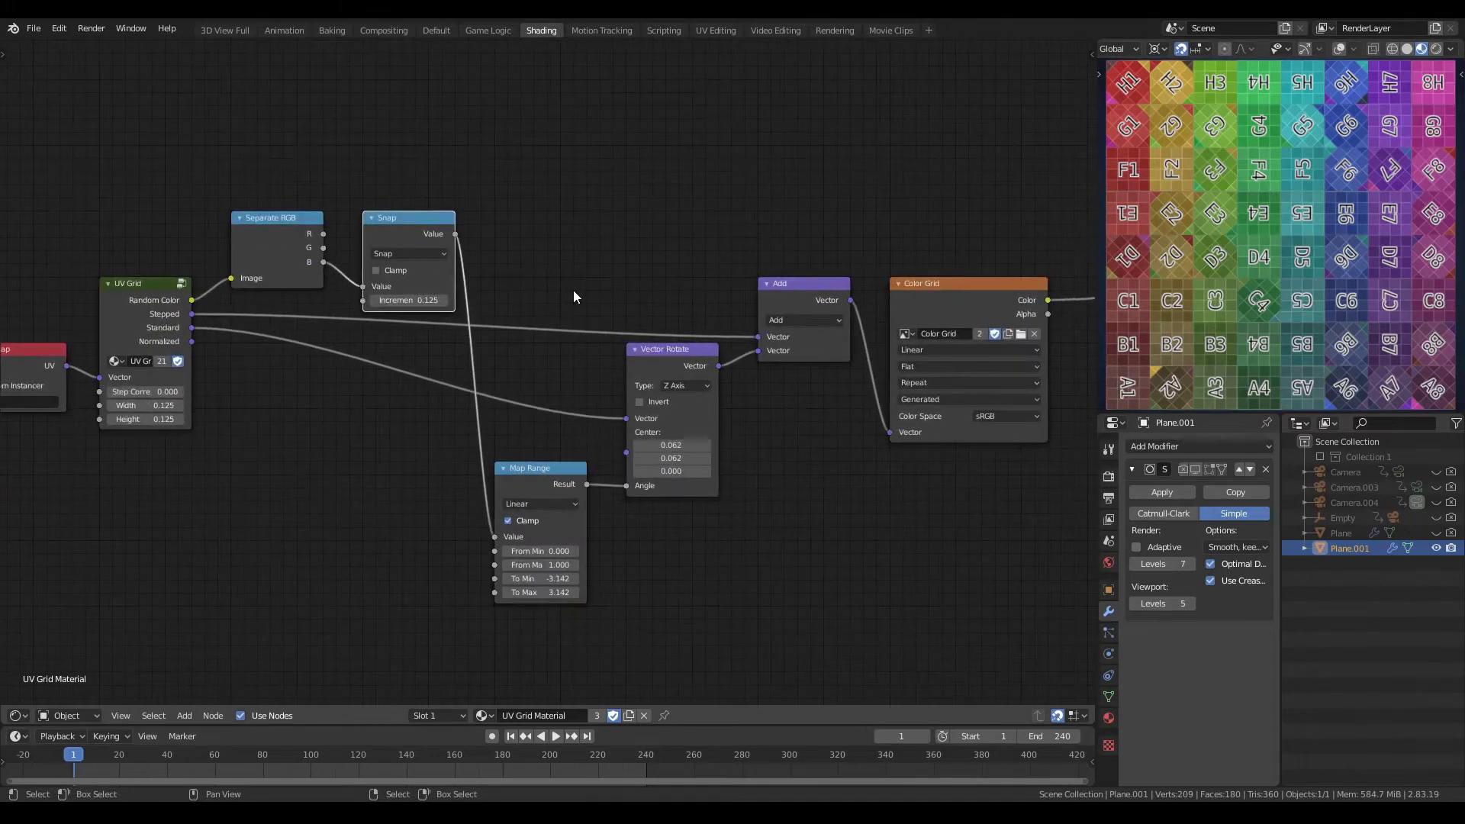
scroll(565, 275, down, 1)
scroll(563, 257, up, 1)
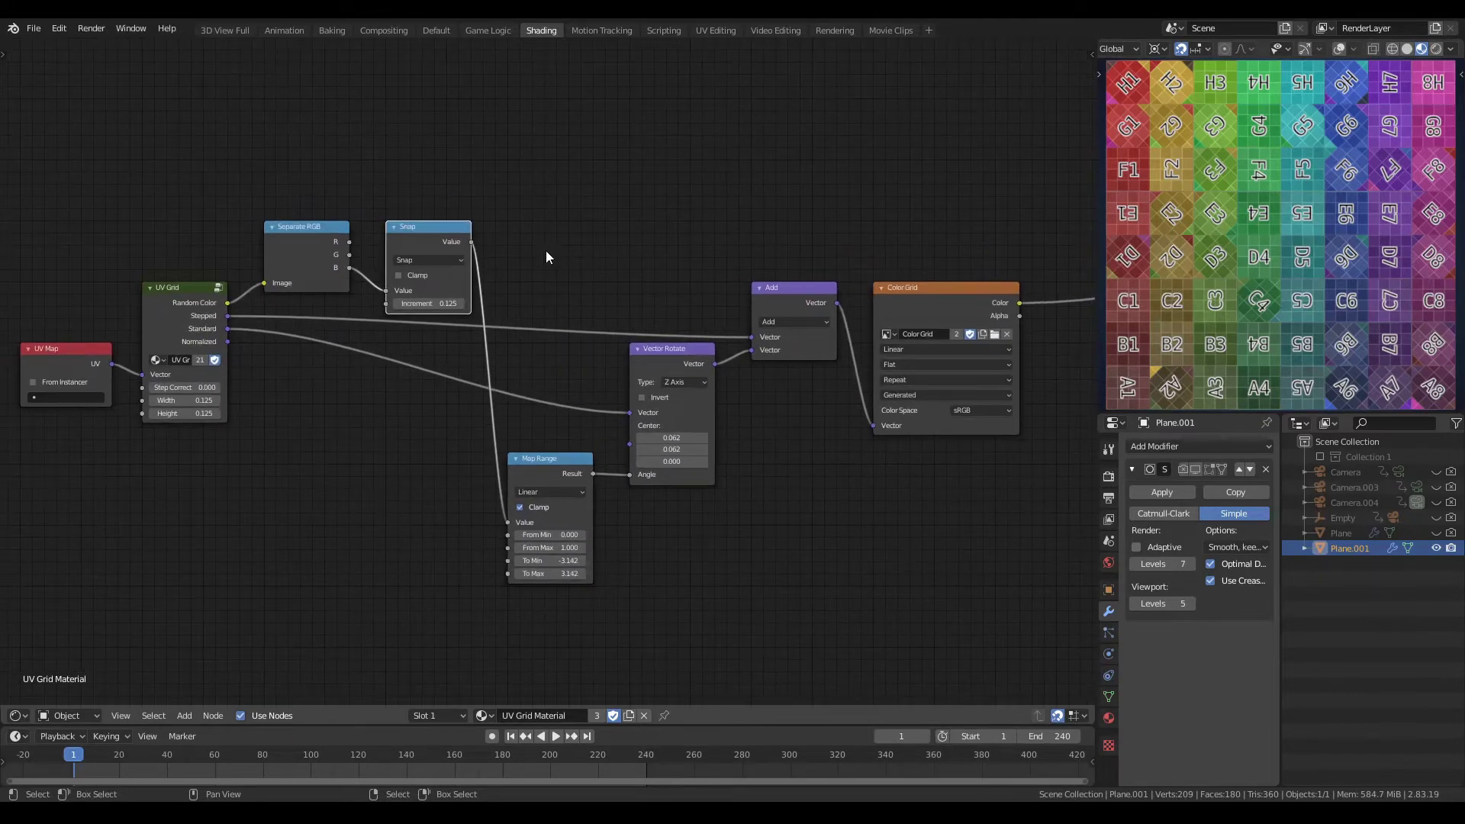
drag(309, 137, 804, 642)
key(x)
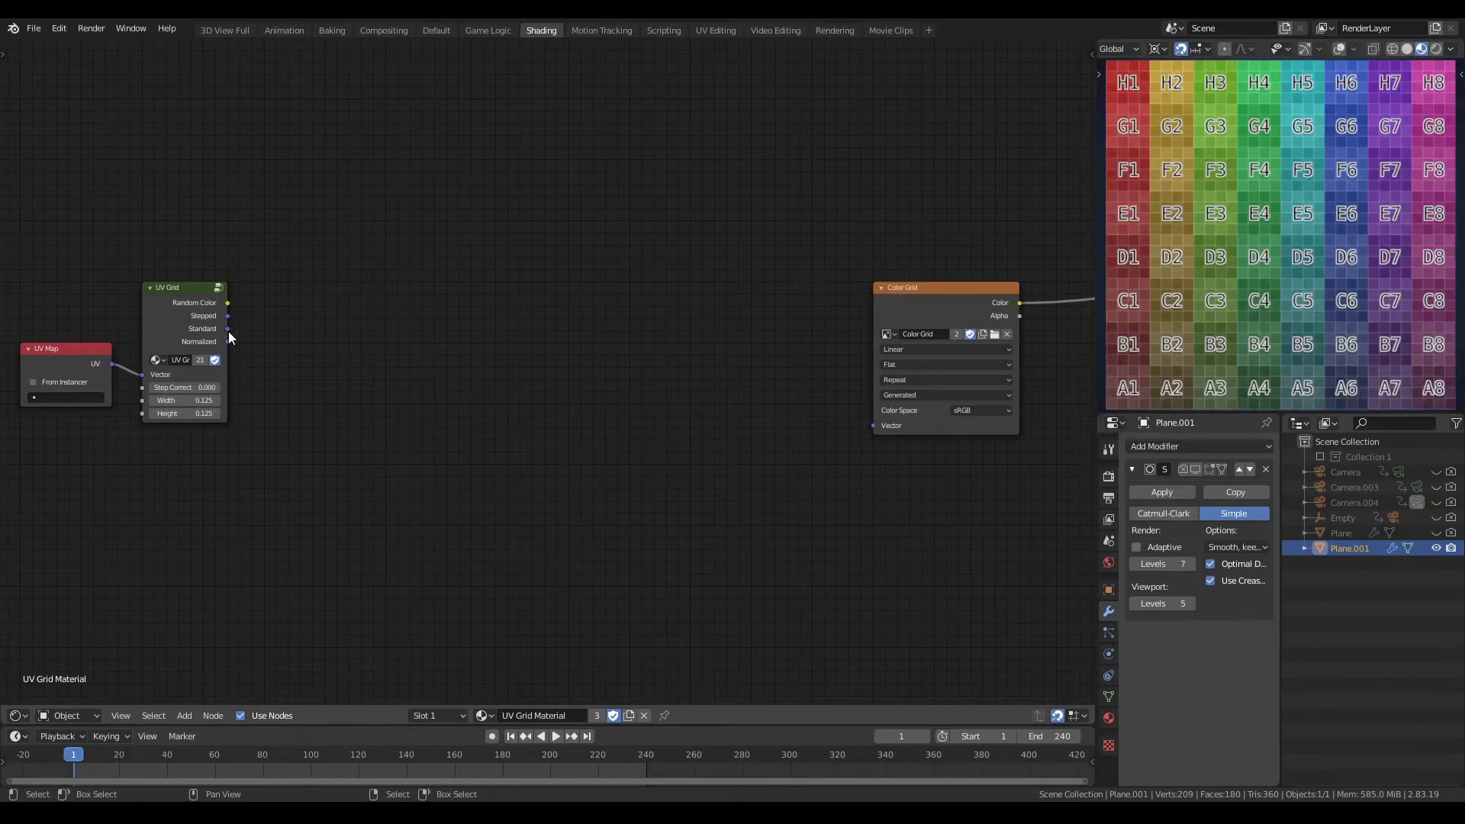
drag(228, 330, 892, 428)
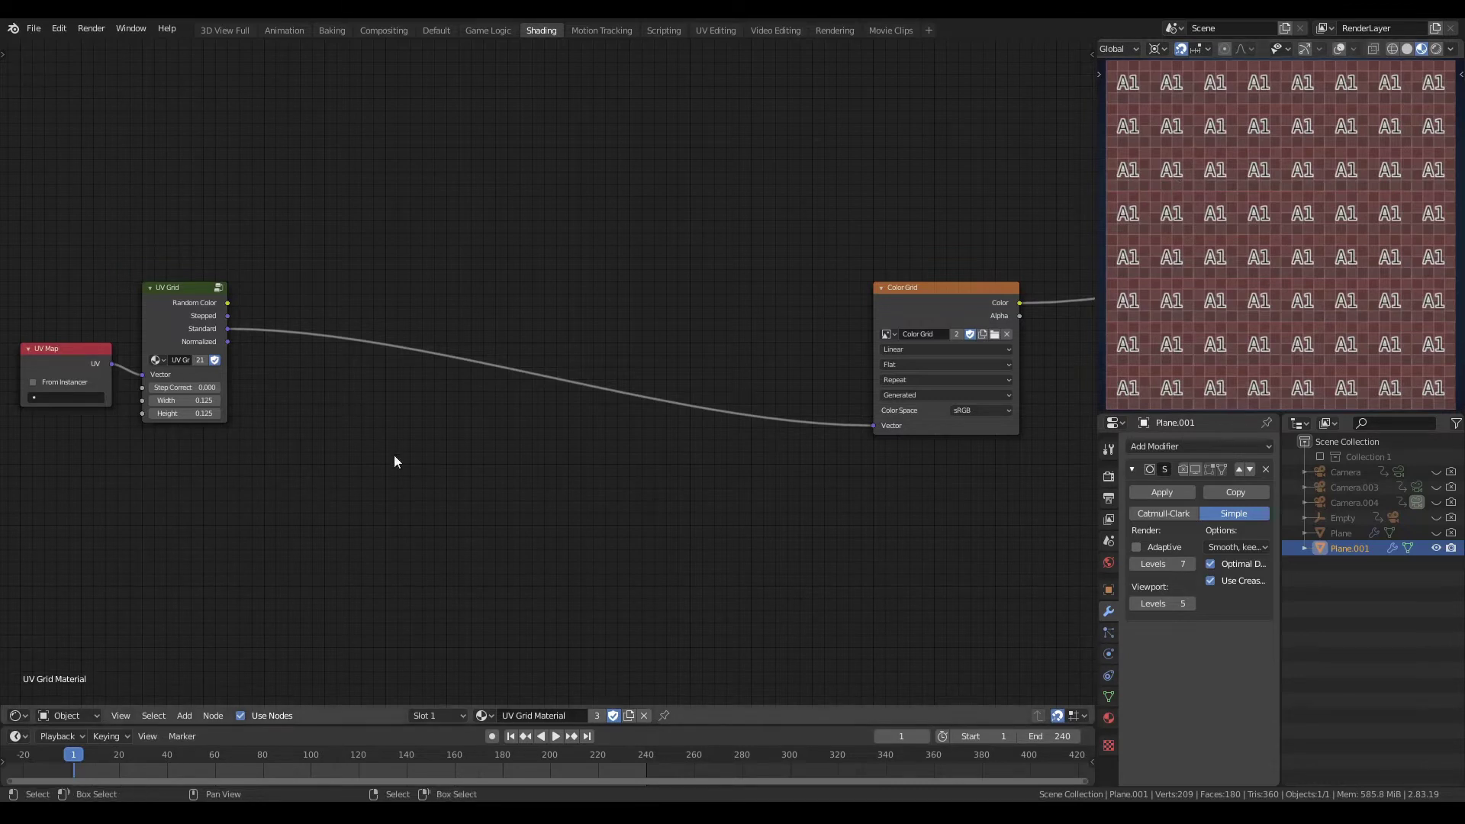
Step: Add a Separate RGB above the UV Grid fed by Random Color
scroll(349, 500, up, 1)
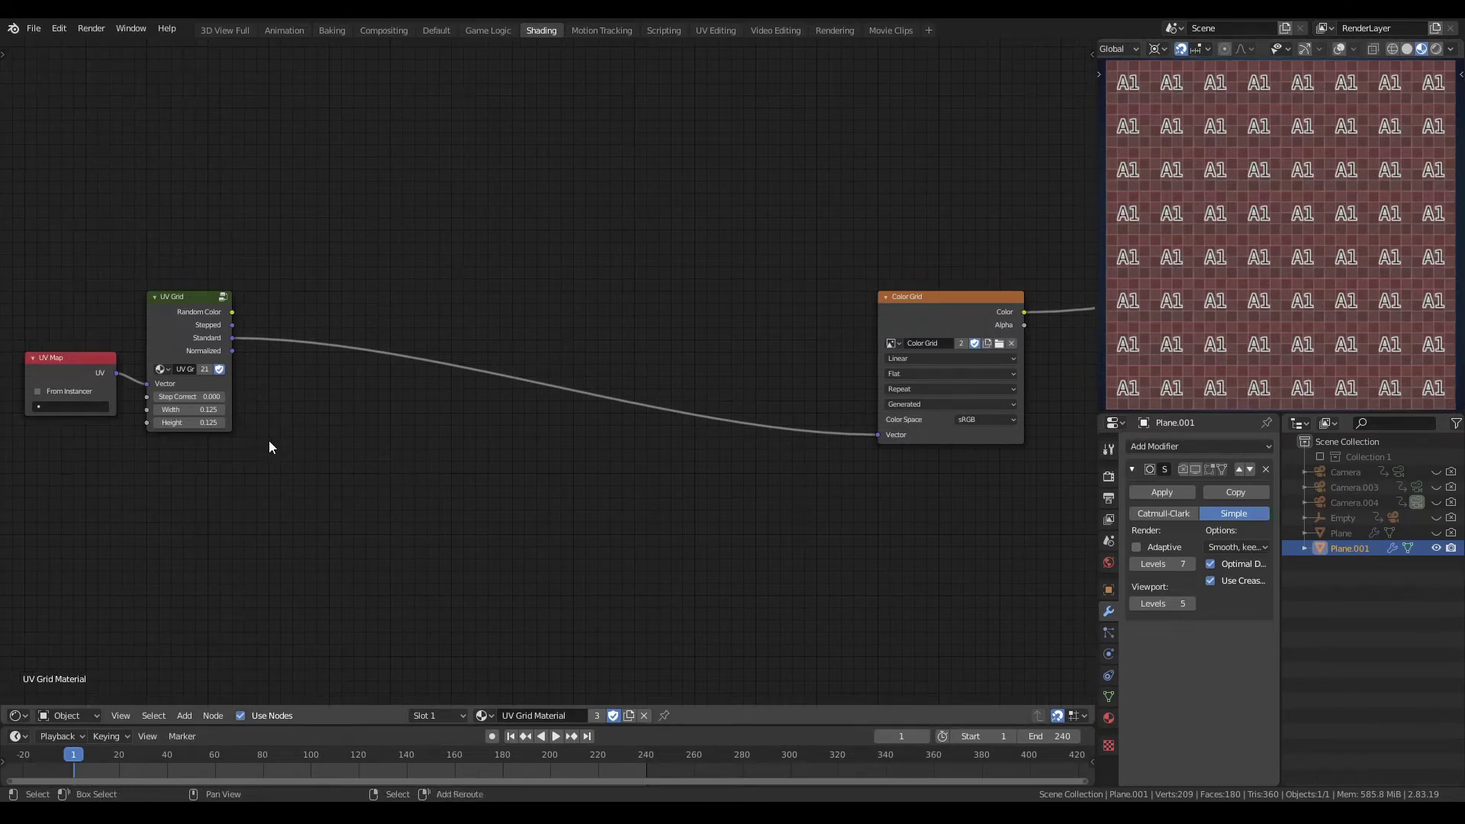
key(shift+a)
mouse_move(268, 441)
click(343, 603)
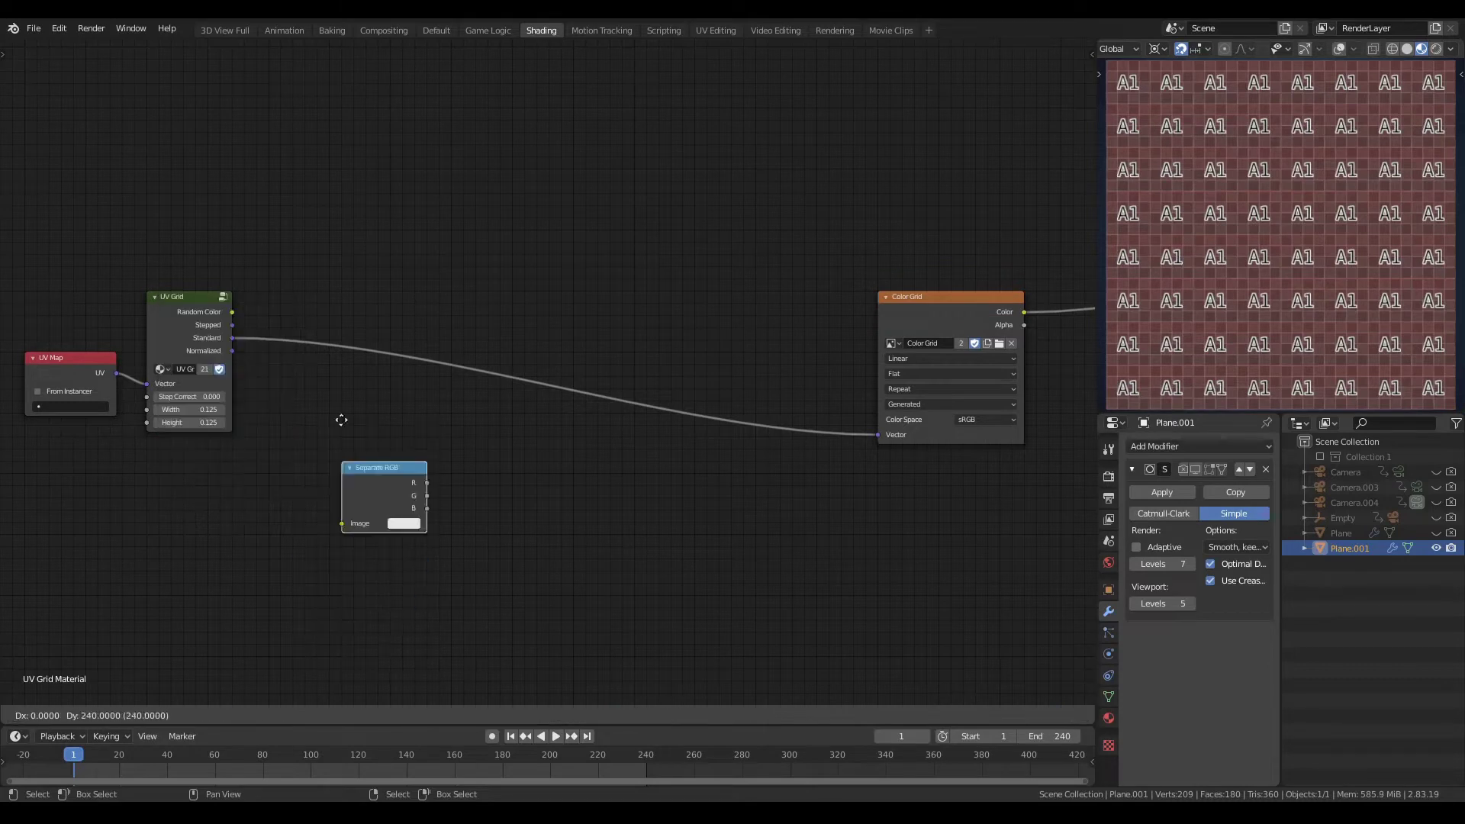
click(269, 233)
drag(232, 312, 269, 292)
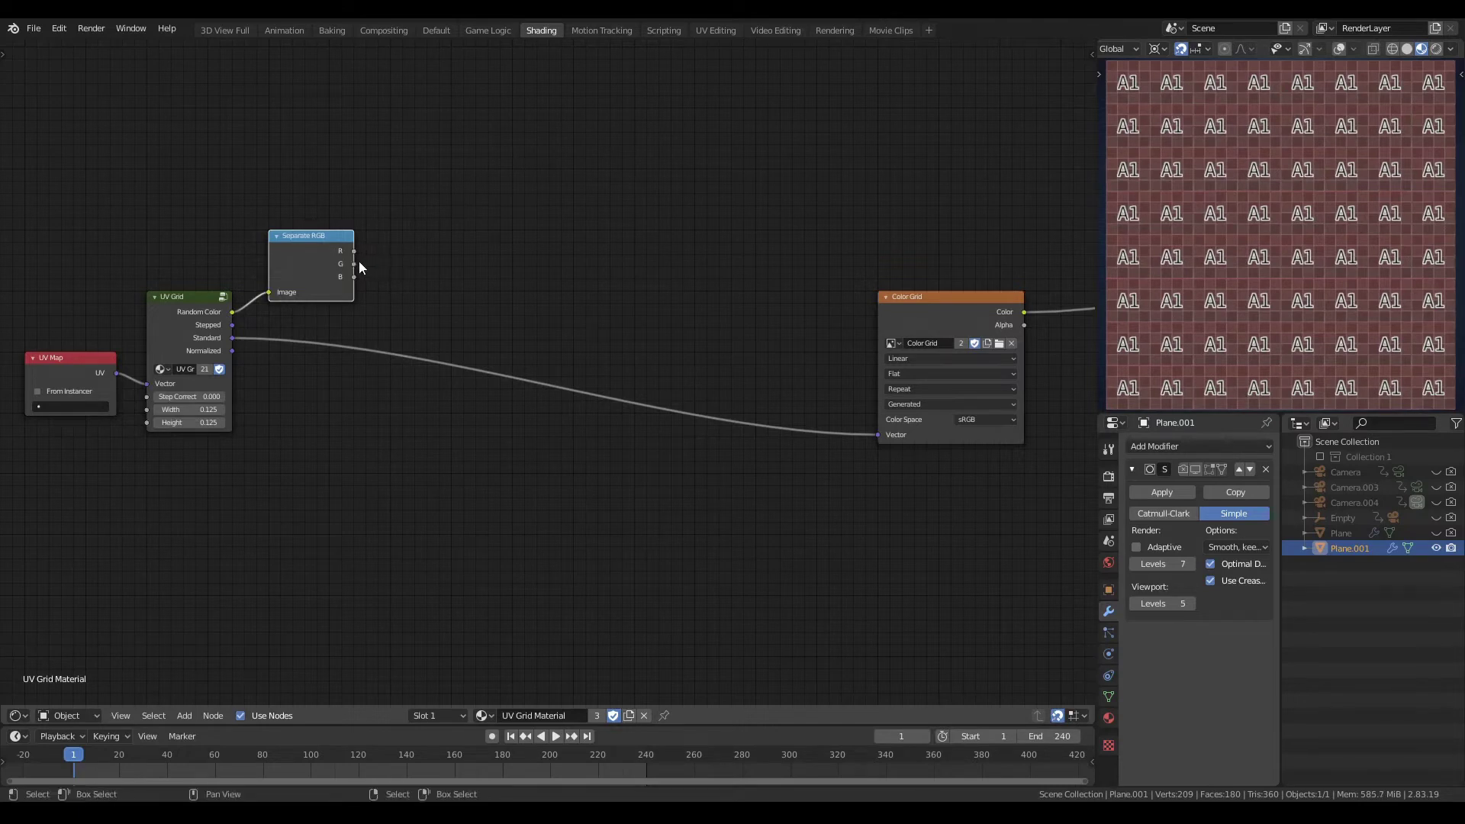
drag(356, 264, 547, 288)
Step: Add a Combine XYZ with Separate RGB's R into X and G into Y
key(shift+a)
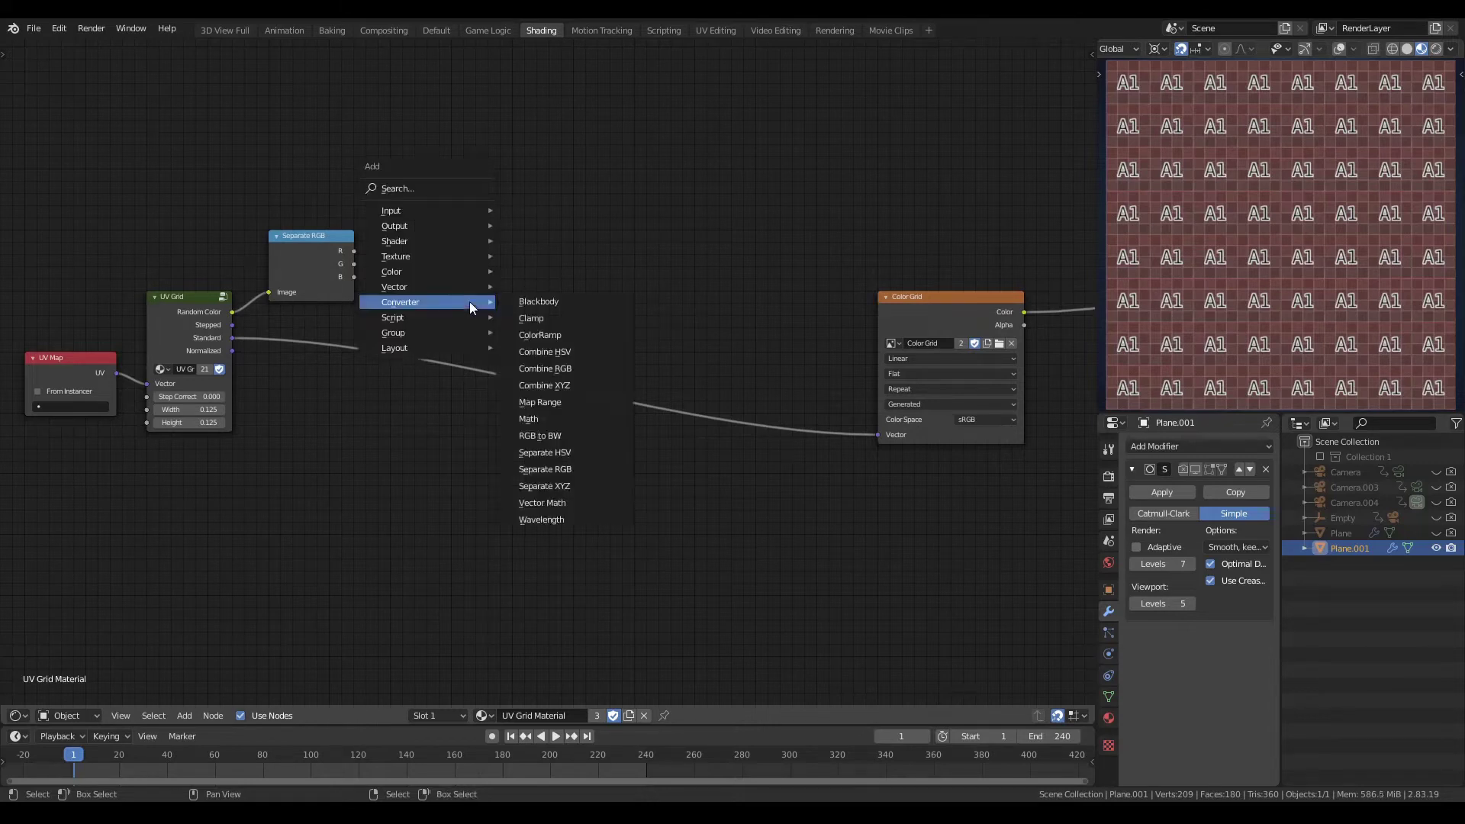
key(Escape)
key(shift+a)
mouse_move(502, 307)
click(568, 390)
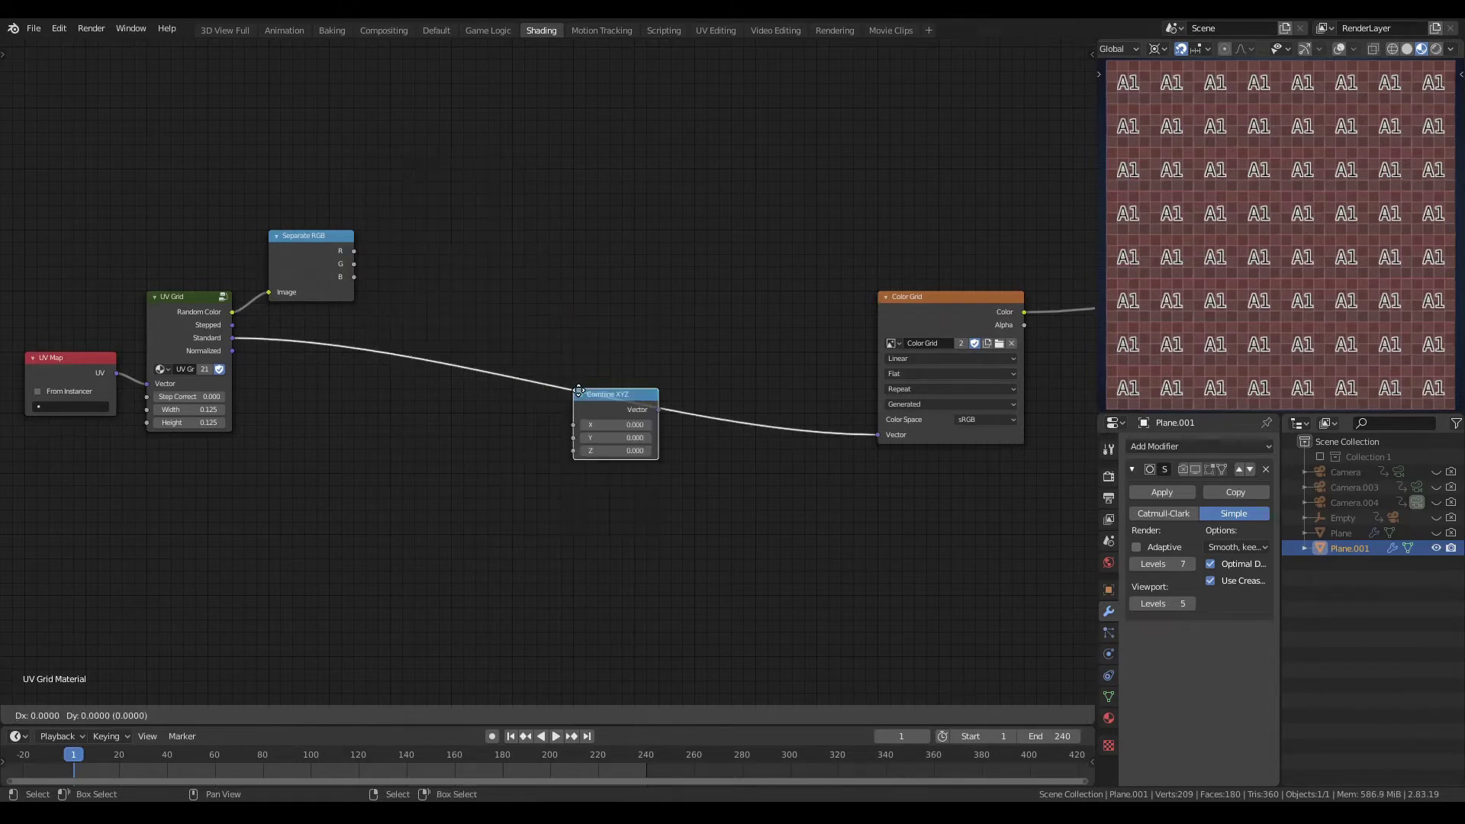
click(571, 234)
drag(354, 251, 573, 267)
drag(354, 264, 518, 271)
Step: Insert a Vector Math Add before Color Grid and feed Combine XYZ into it
key(shift+a)
mouse_move(662, 342)
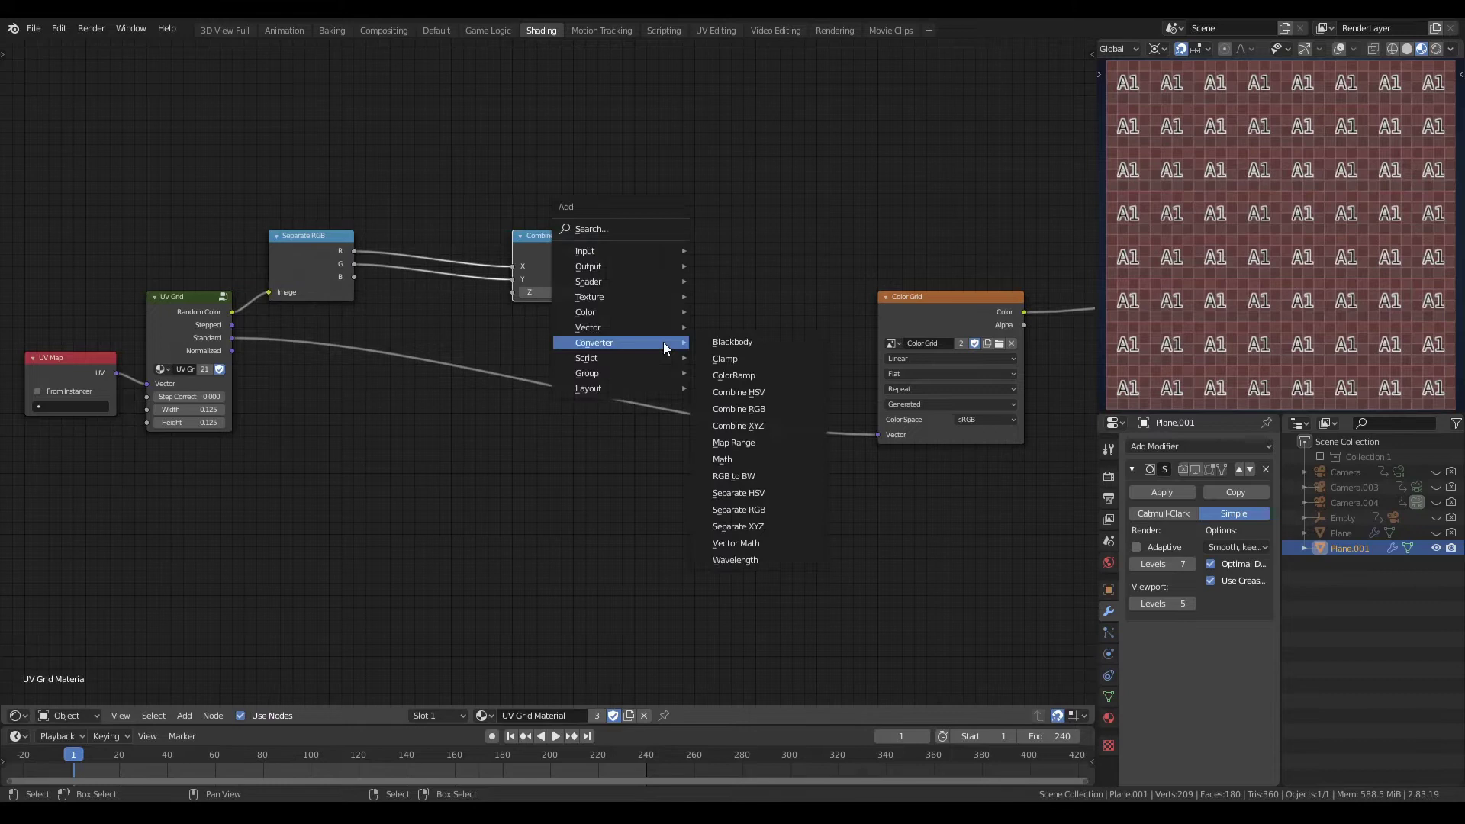
click(745, 546)
click(662, 309)
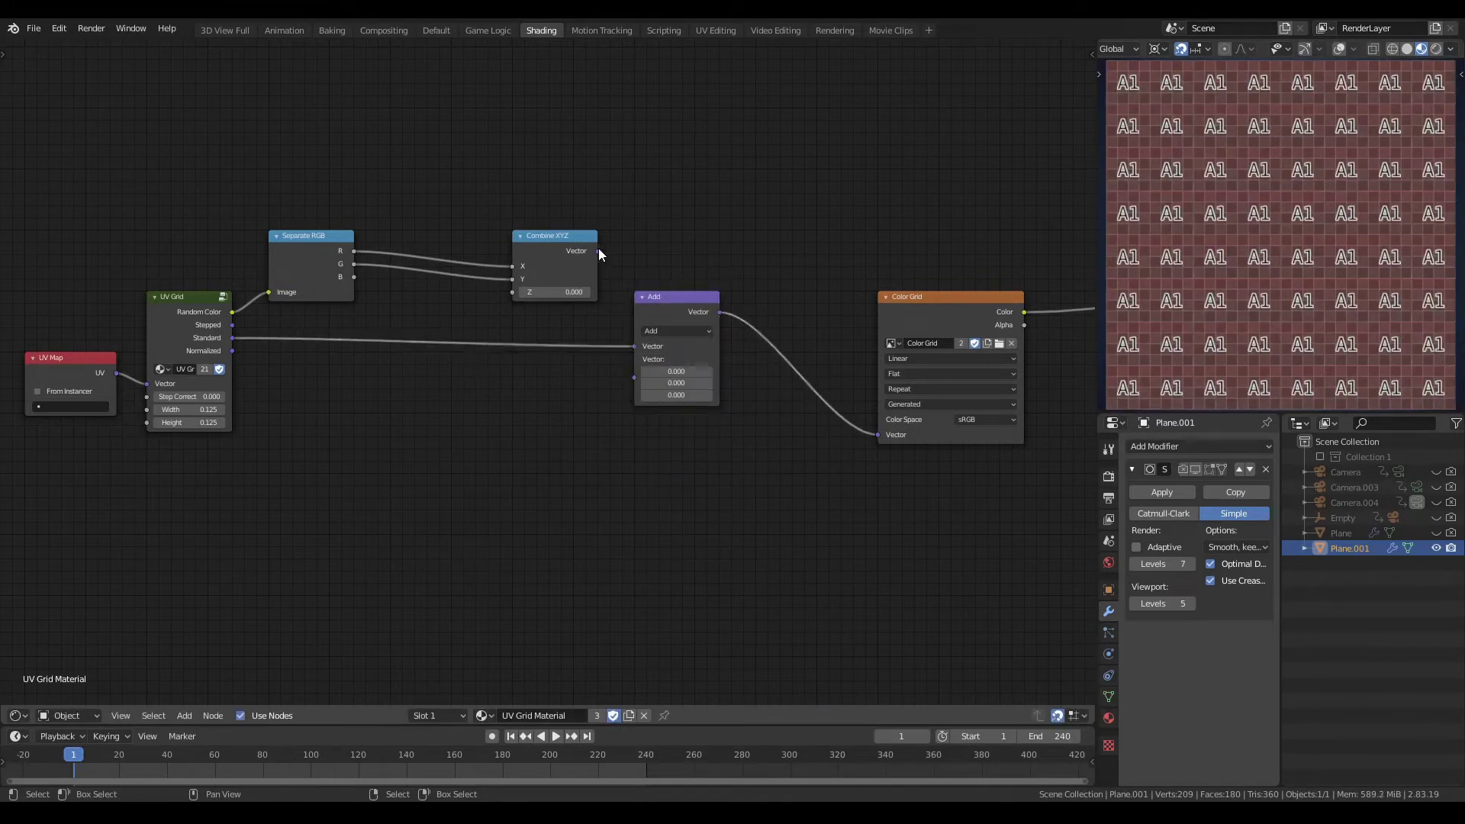
drag(598, 249, 639, 378)
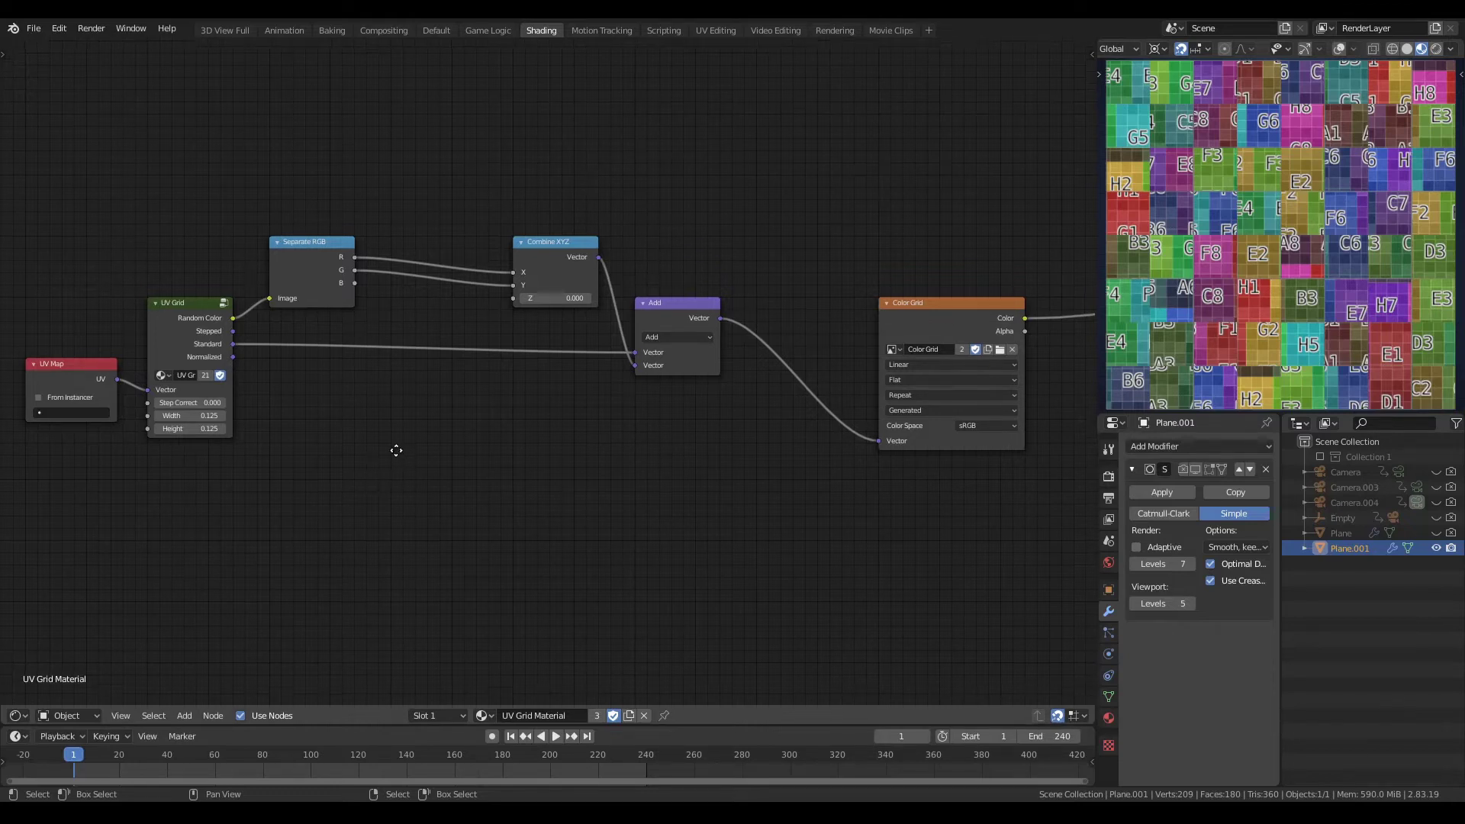
Step: Add a Snap Math node with increment 0.125 between the random R output and Combine XYZ's X
shift+scroll(398, 475, up, 2)
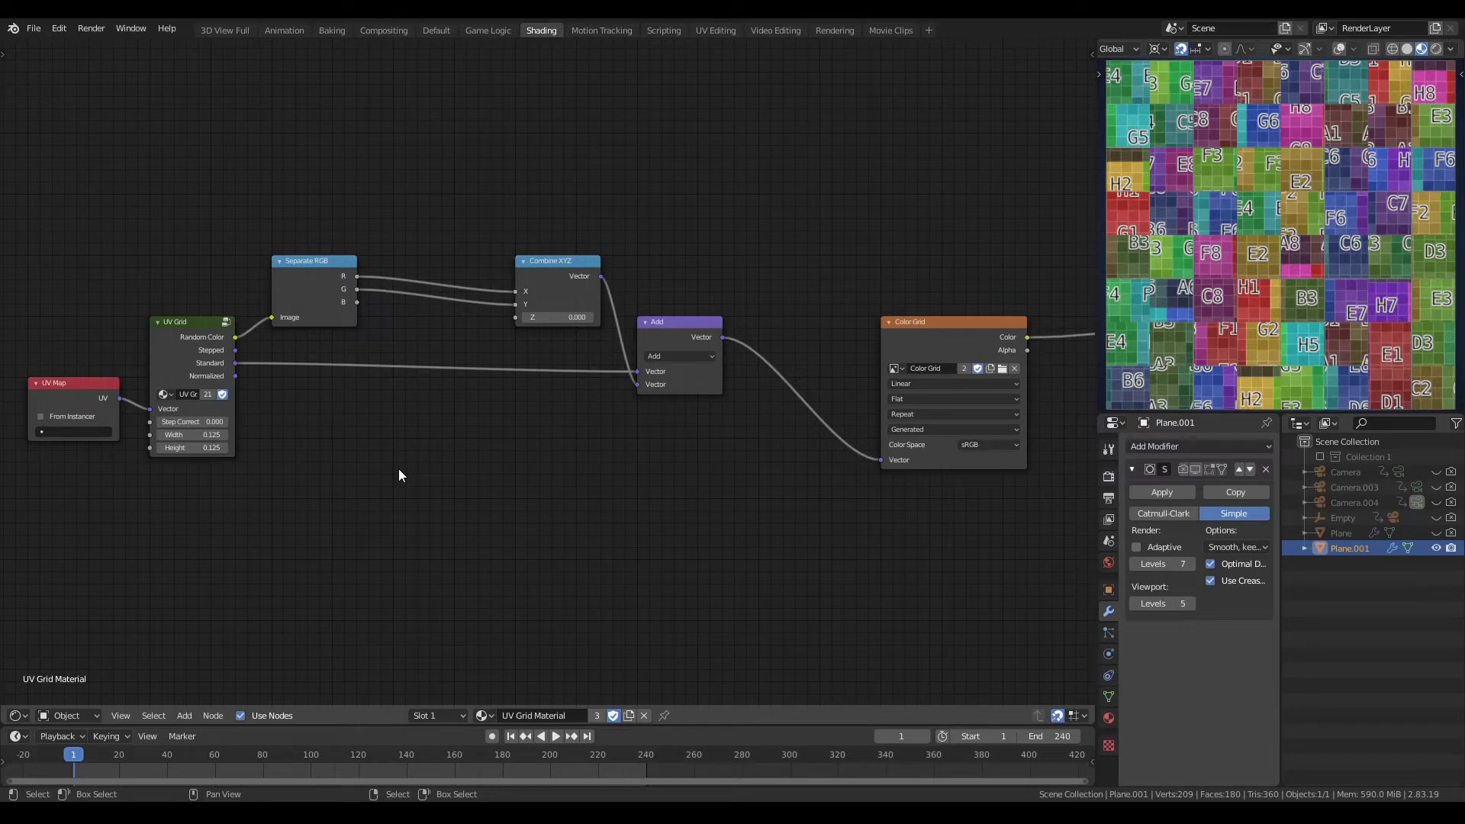
key(shift+a)
mouse_move(381, 473)
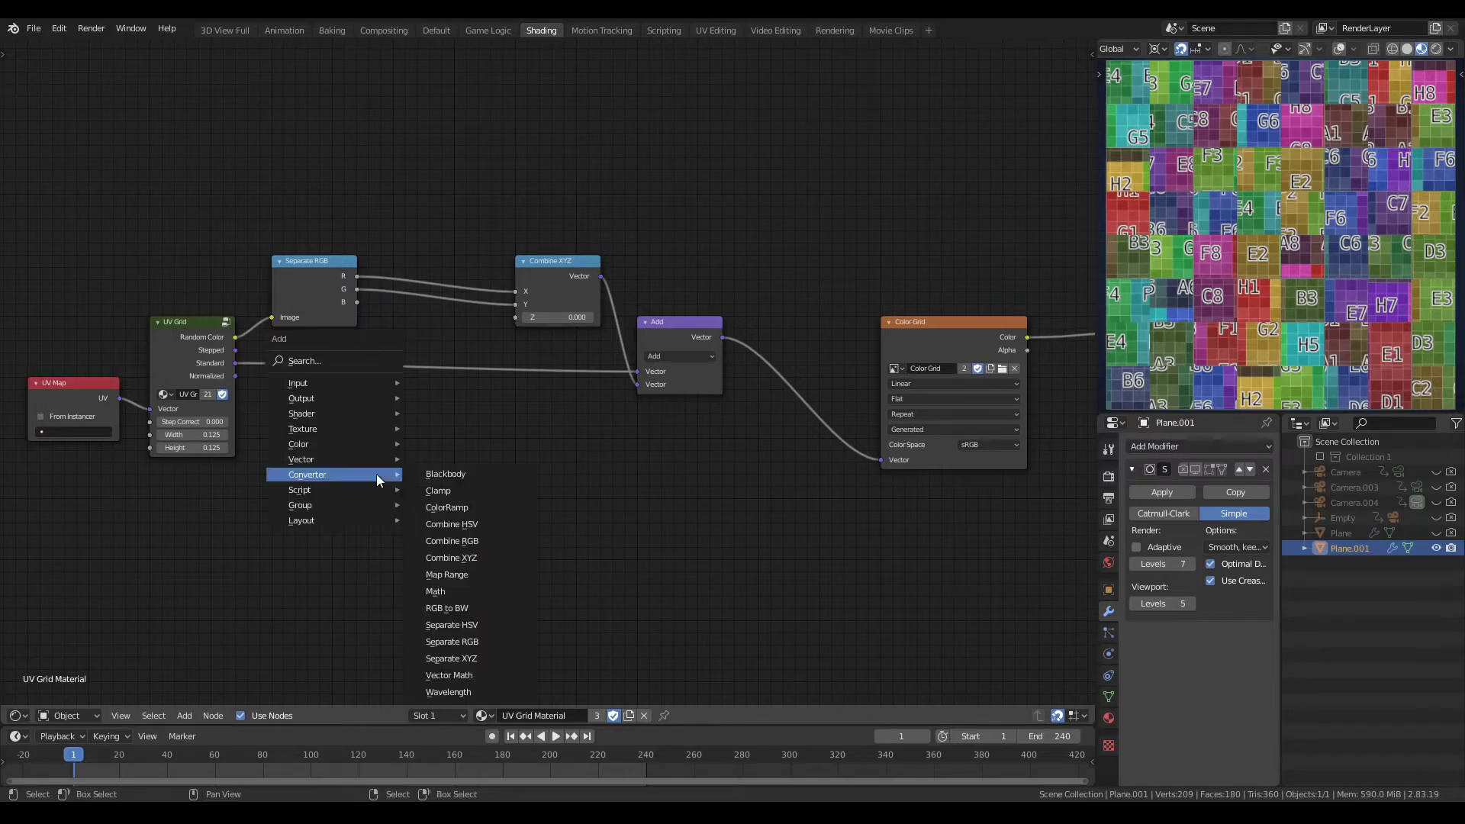
click(453, 590)
click(430, 160)
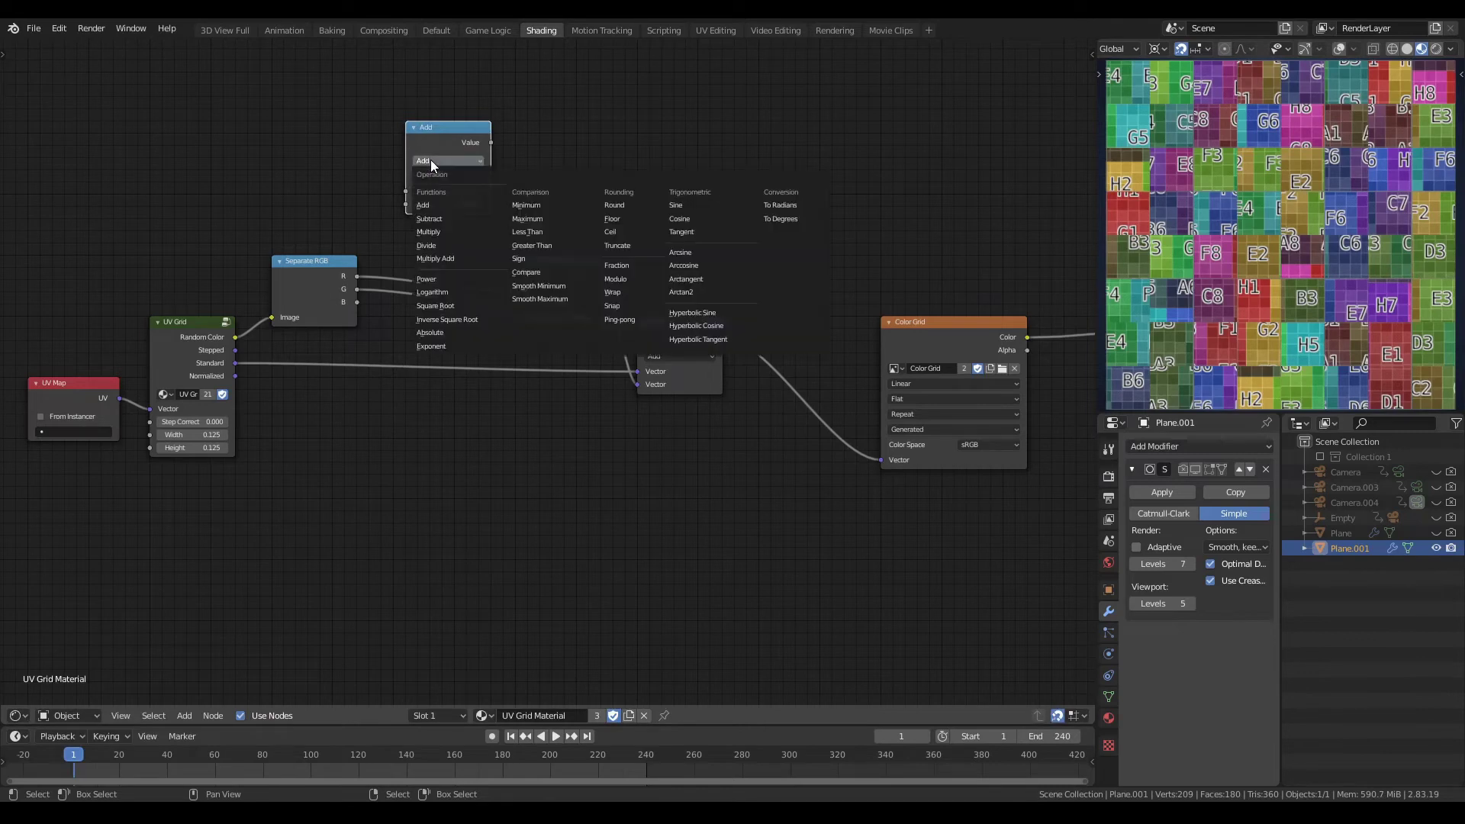
click(612, 306)
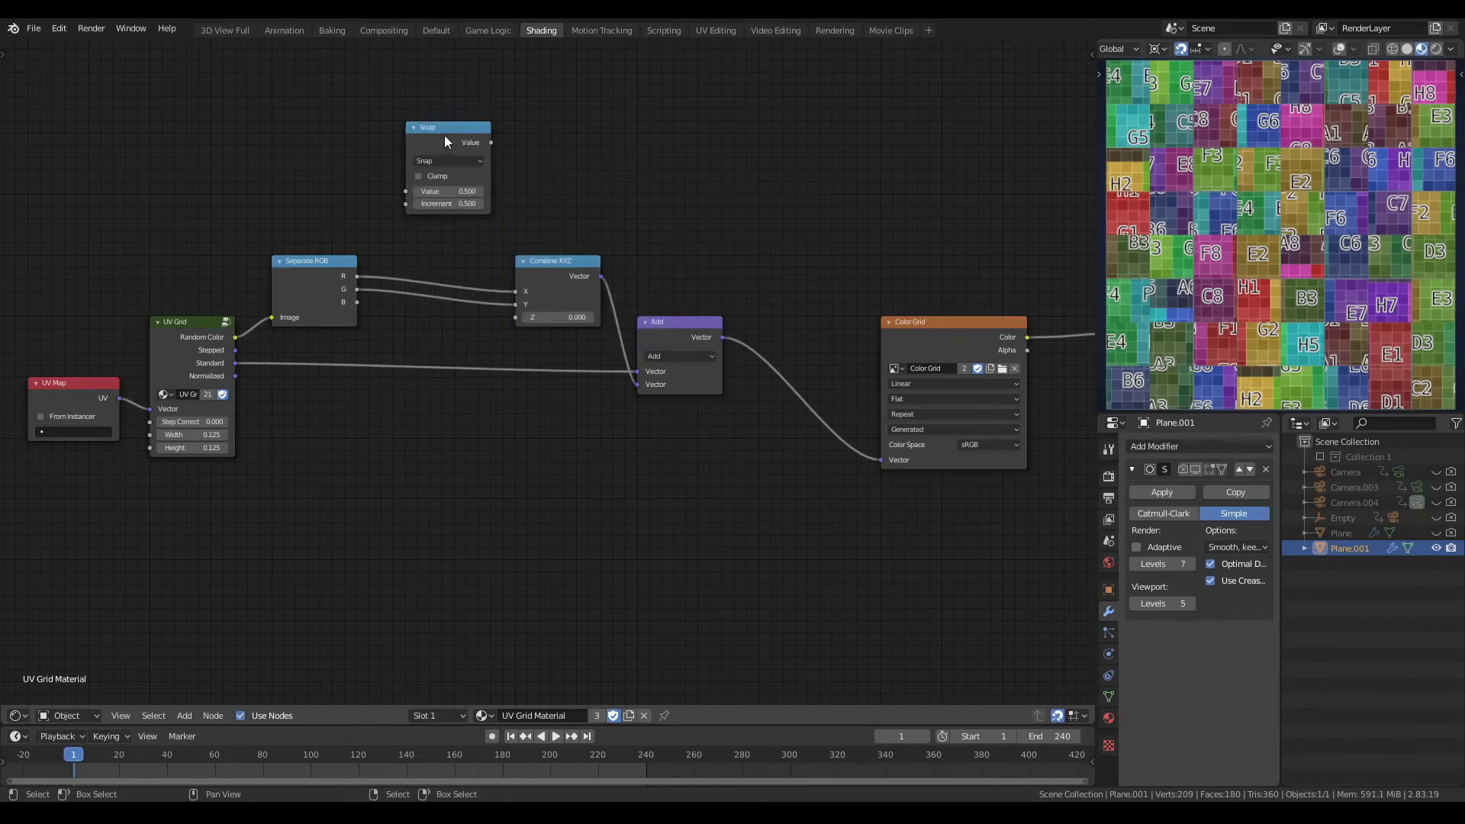
drag(445, 142, 437, 155)
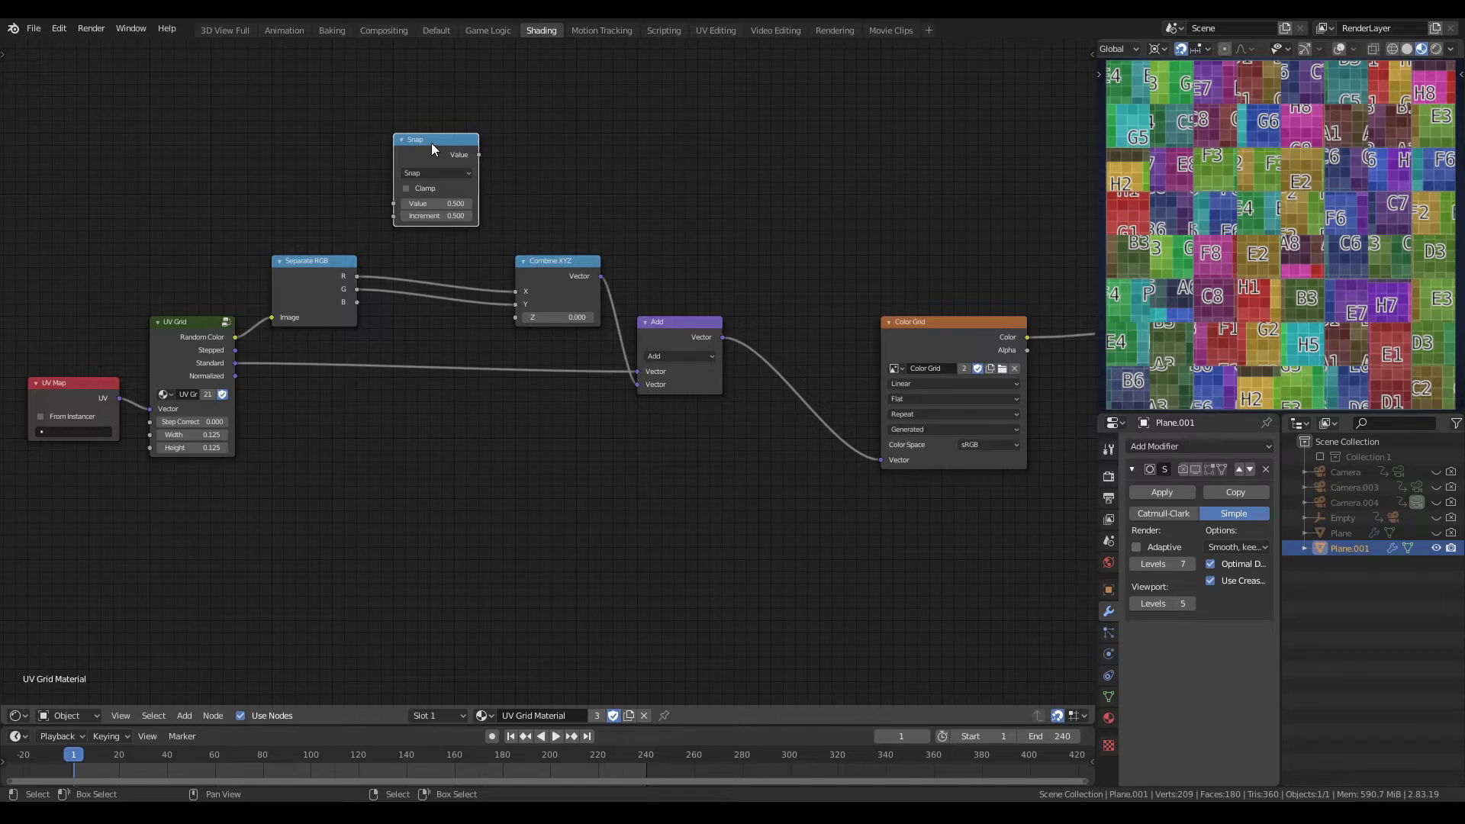
click(429, 216)
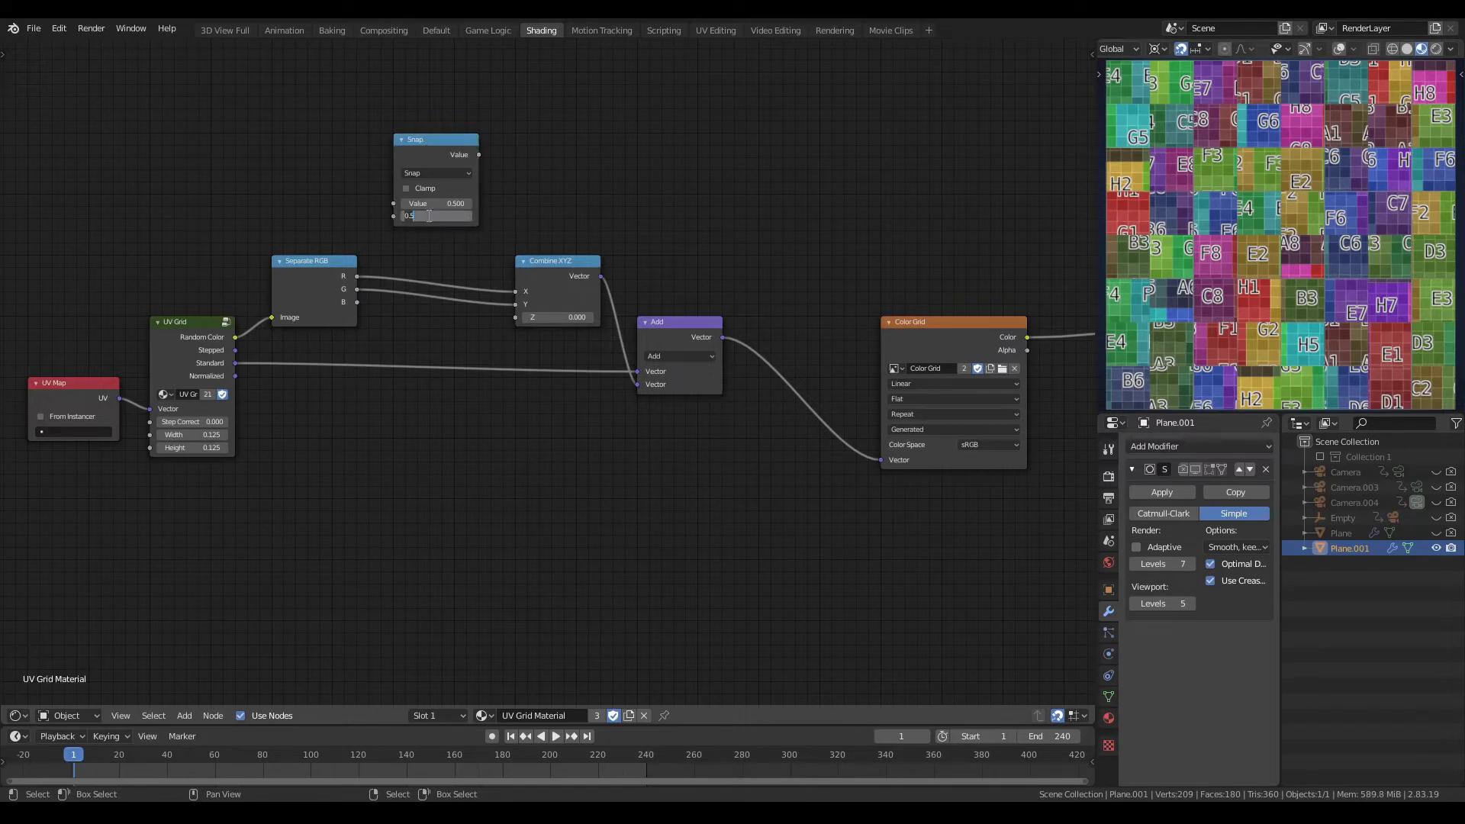
text(0.125)
key(Return)
drag(431, 142, 432, 203)
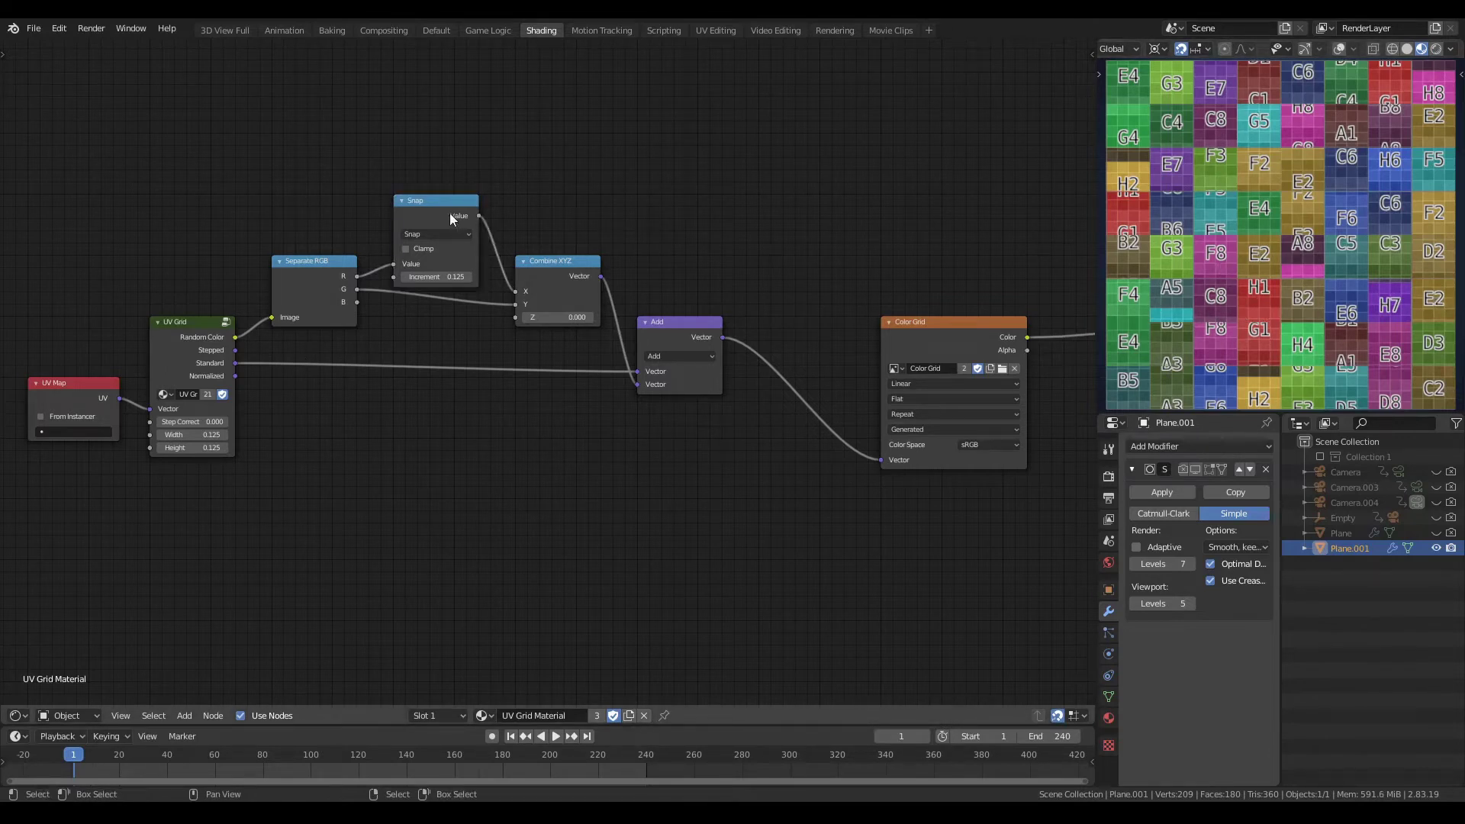
click(430, 209)
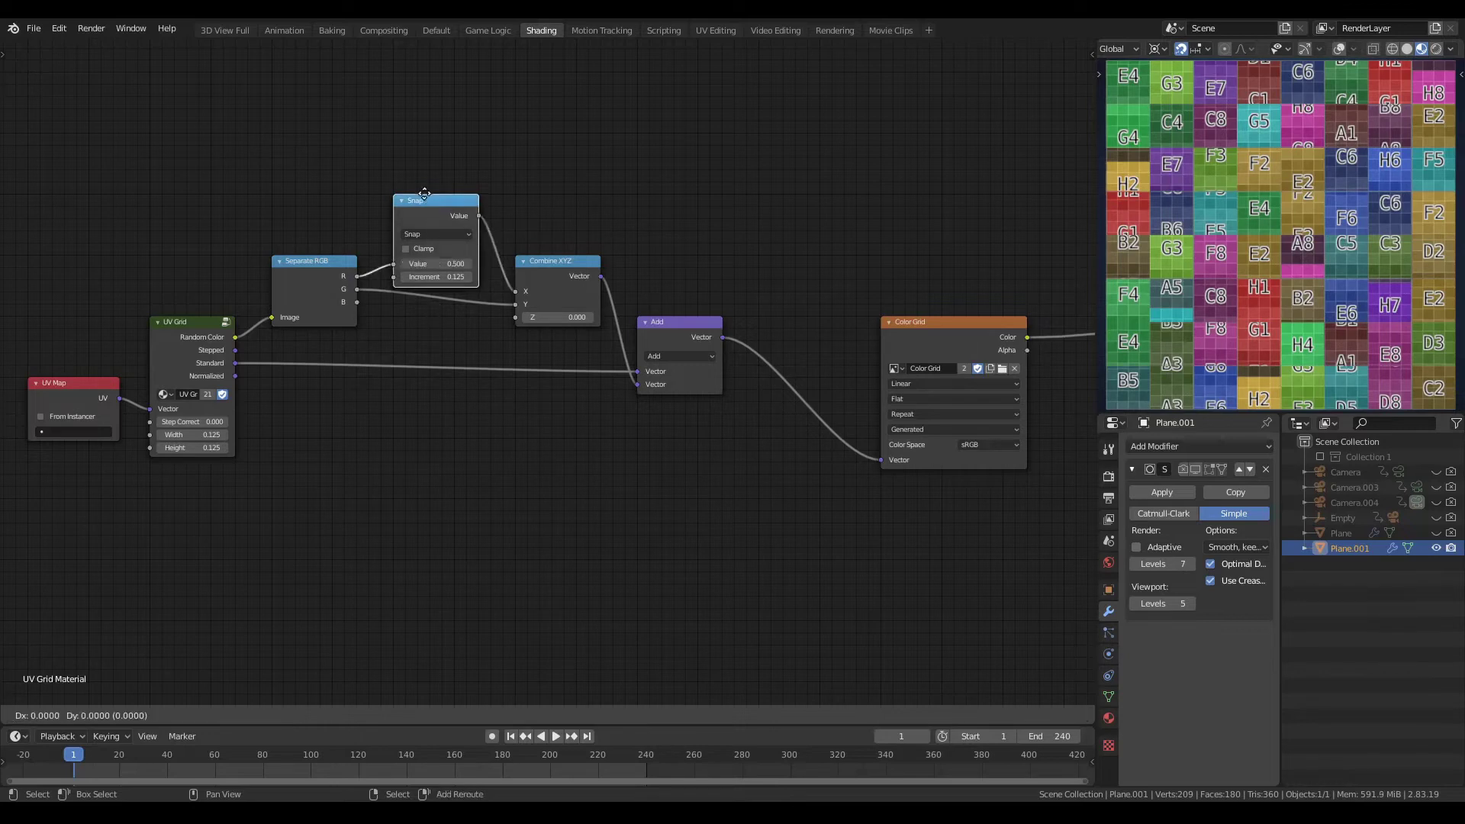
Step: Duplicate the 0.125 Snap node onto the G-to-Y link into Combine XYZ
key(shift+d)
click(426, 294)
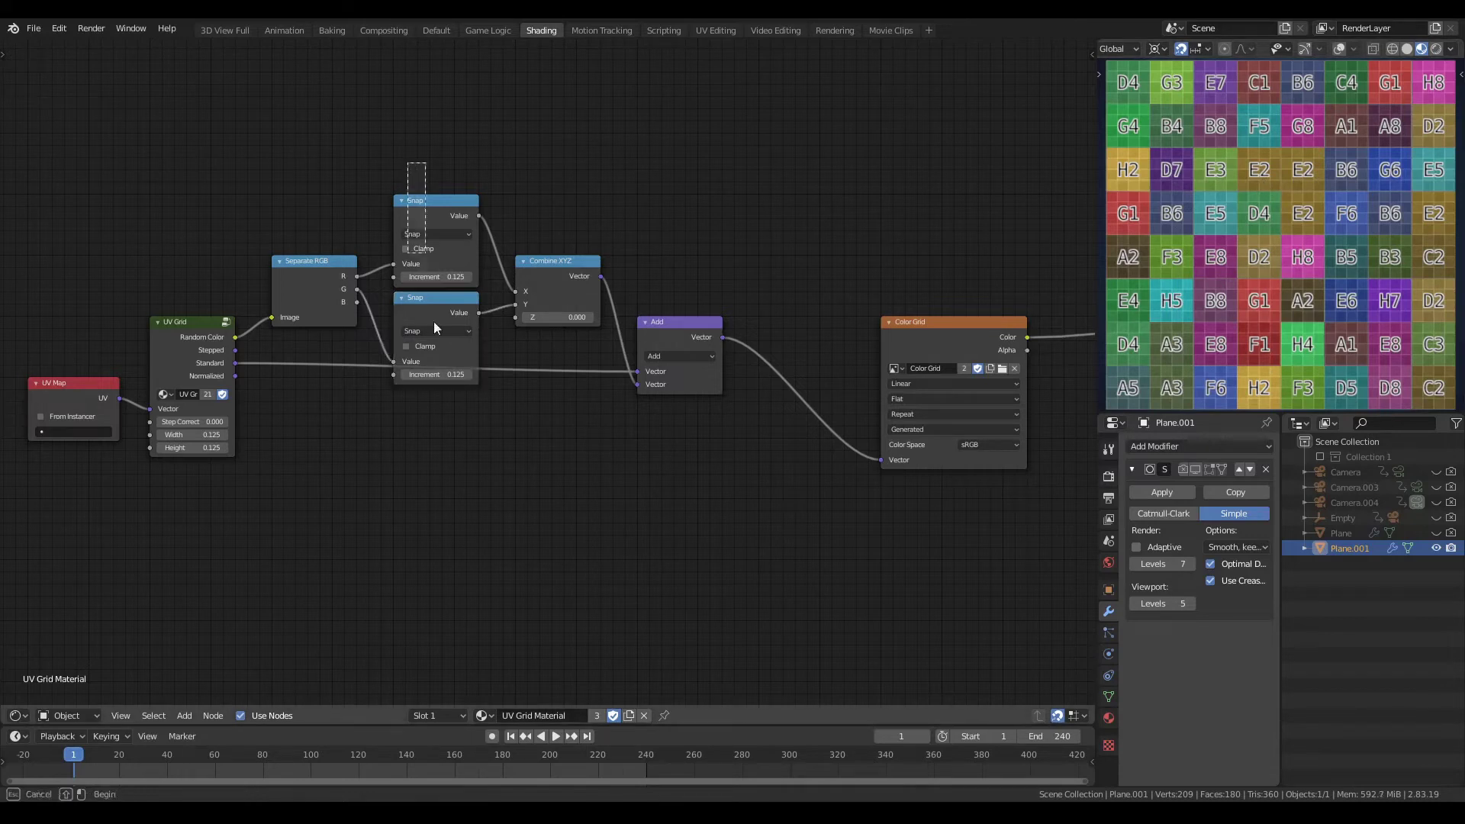
click(459, 429)
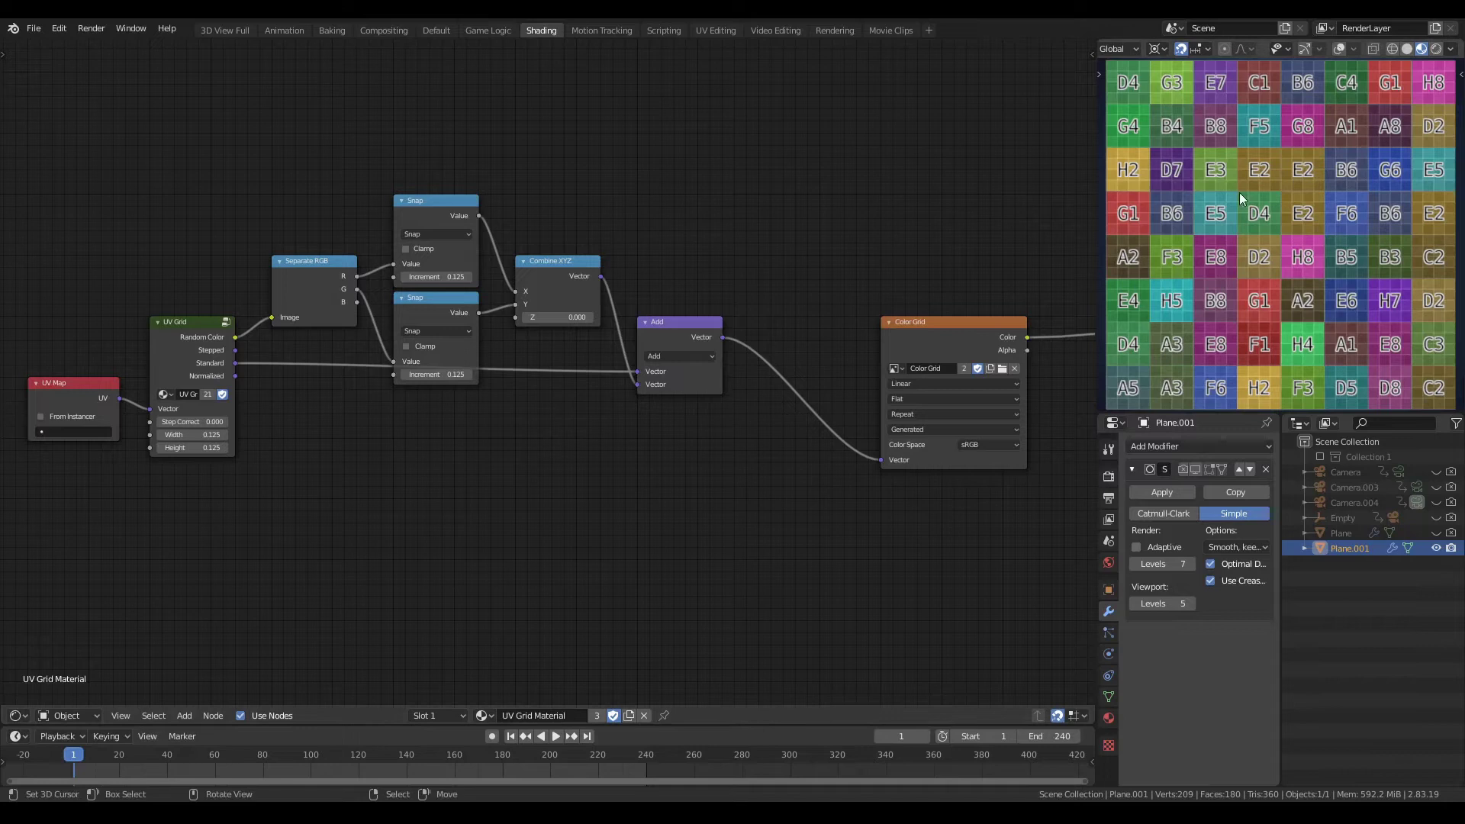
Step: Cut the link from the Add node's output to the Color Grid image node
click(191, 322)
click(818, 456)
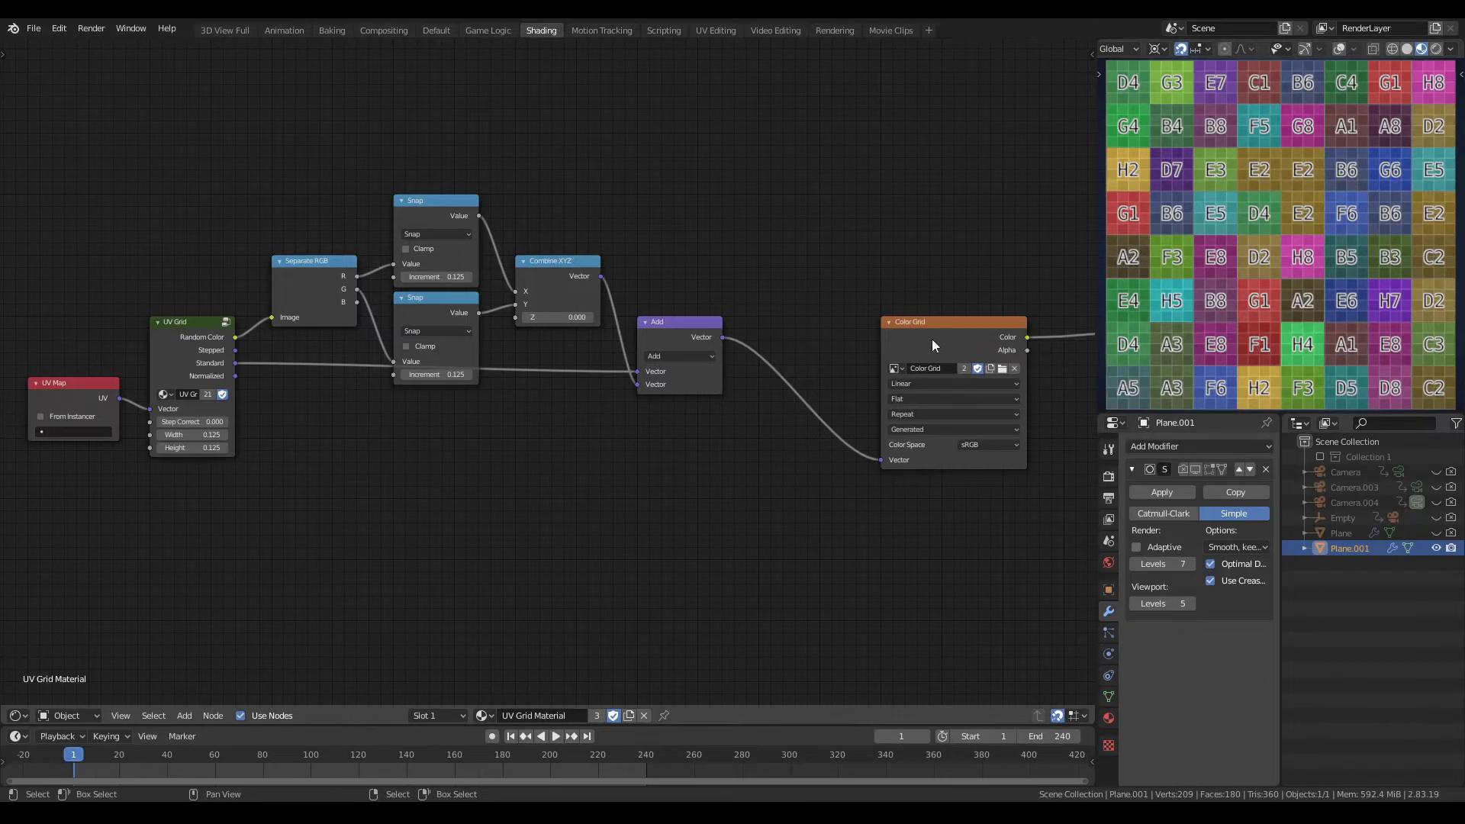
mouse_move(771, 483)
ctrl+right_down()
mouse_move(785, 479)
mouse_move(812, 188)
ctrl+right_up()
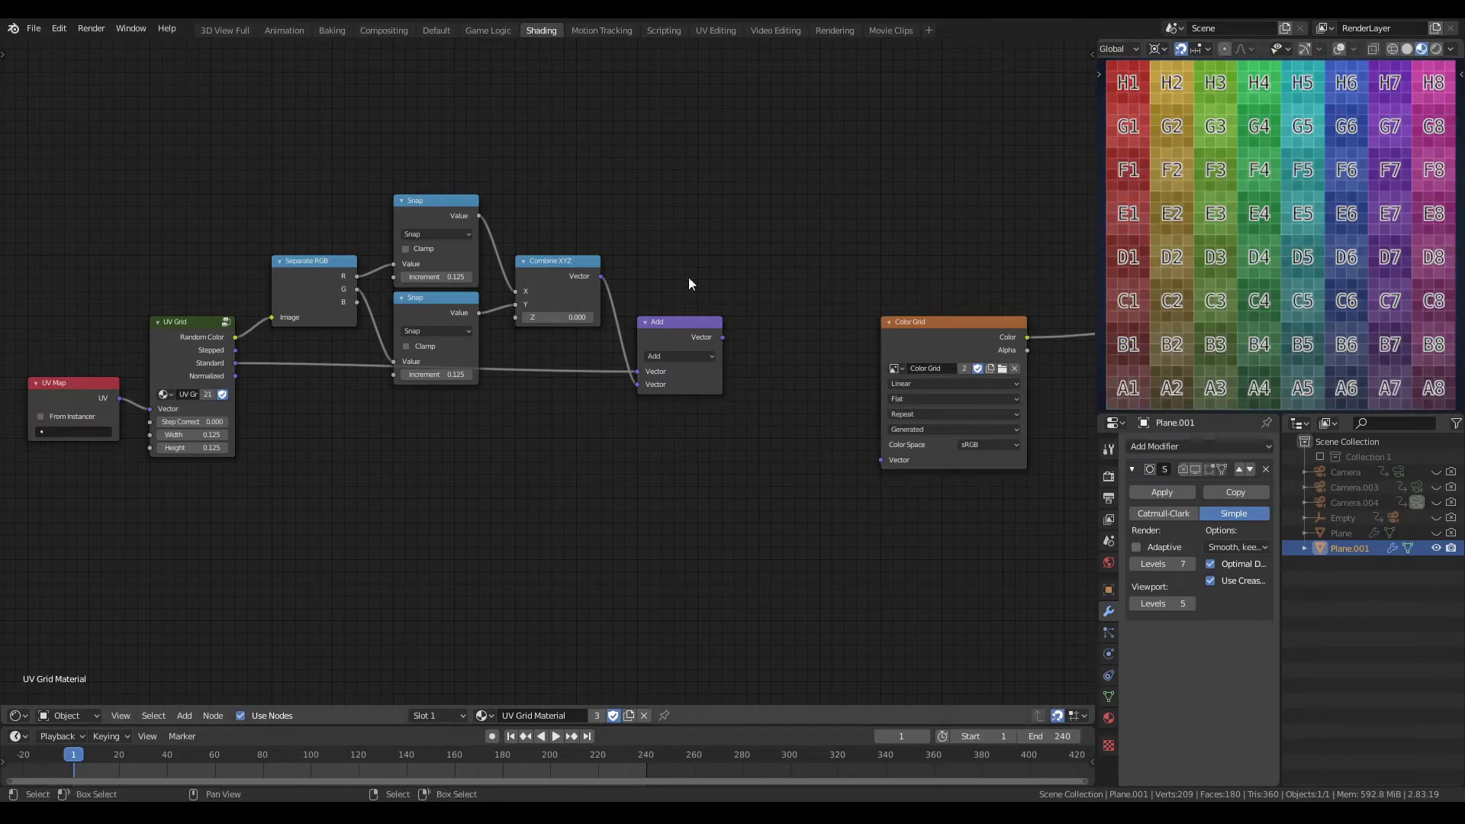
click(437, 200)
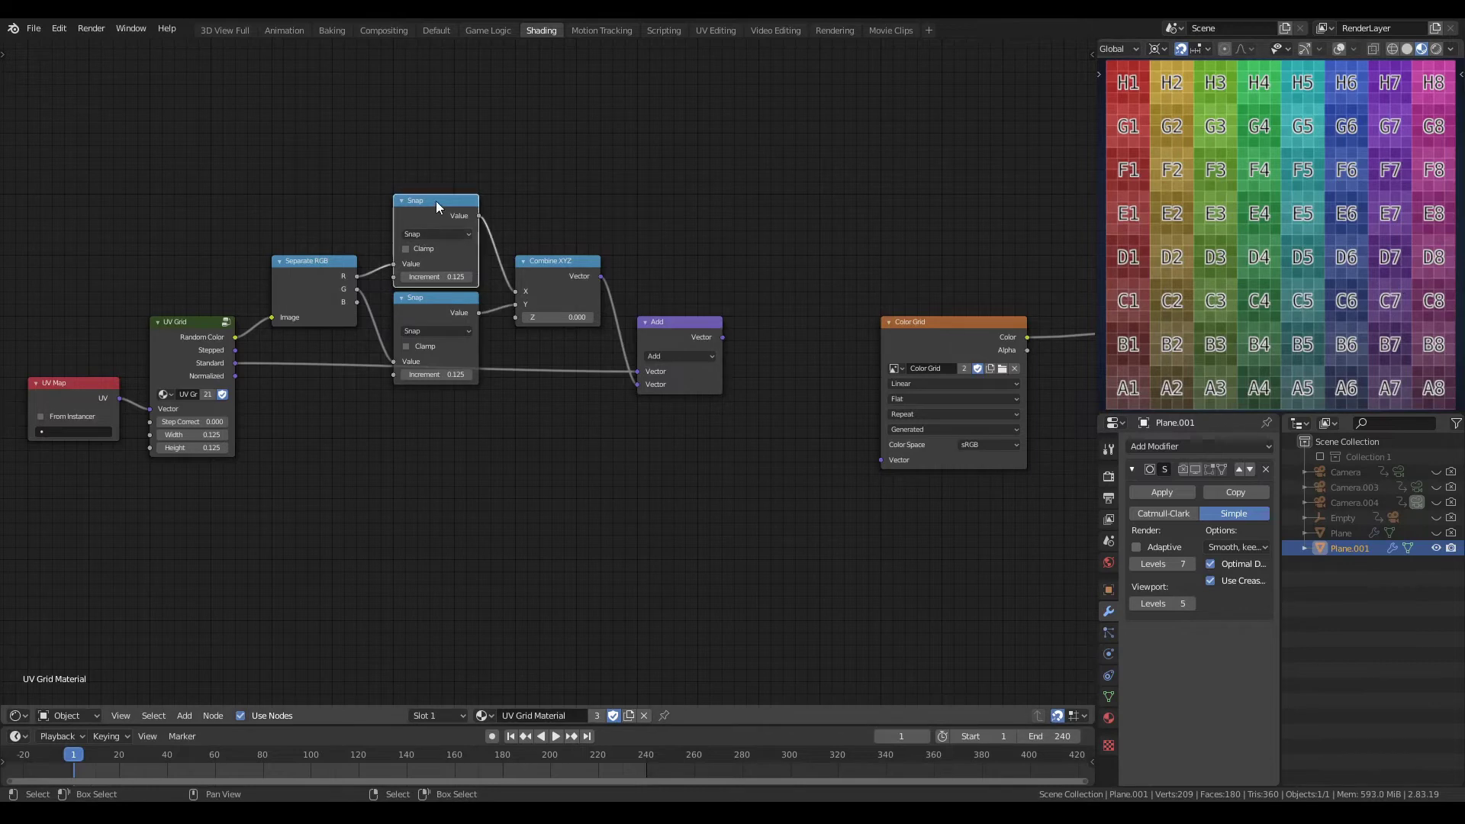
click(427, 307)
click(570, 235)
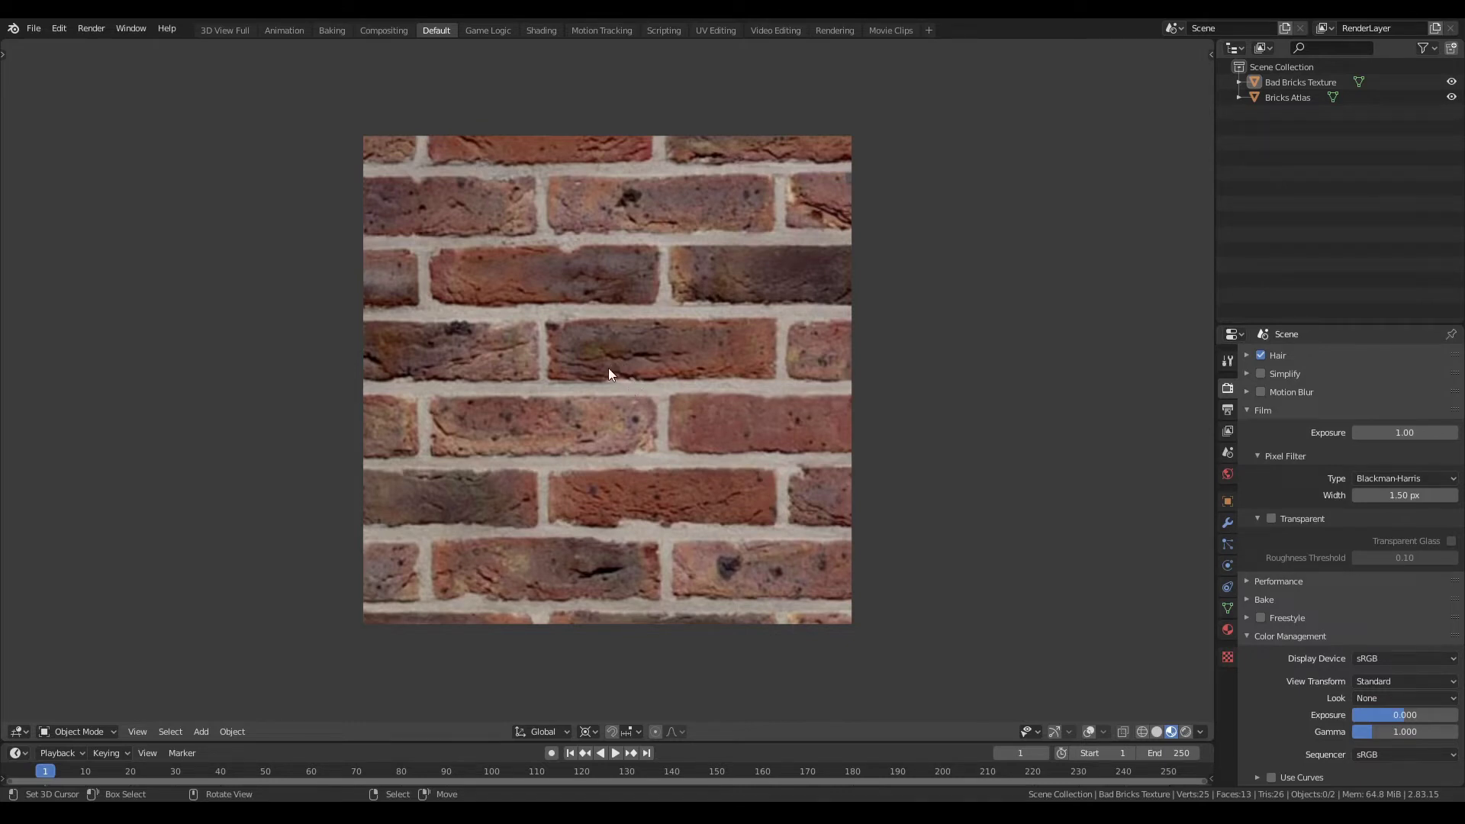
Step: Select the Bricks Atlas object in the Outliner to inspect it
click(1304, 96)
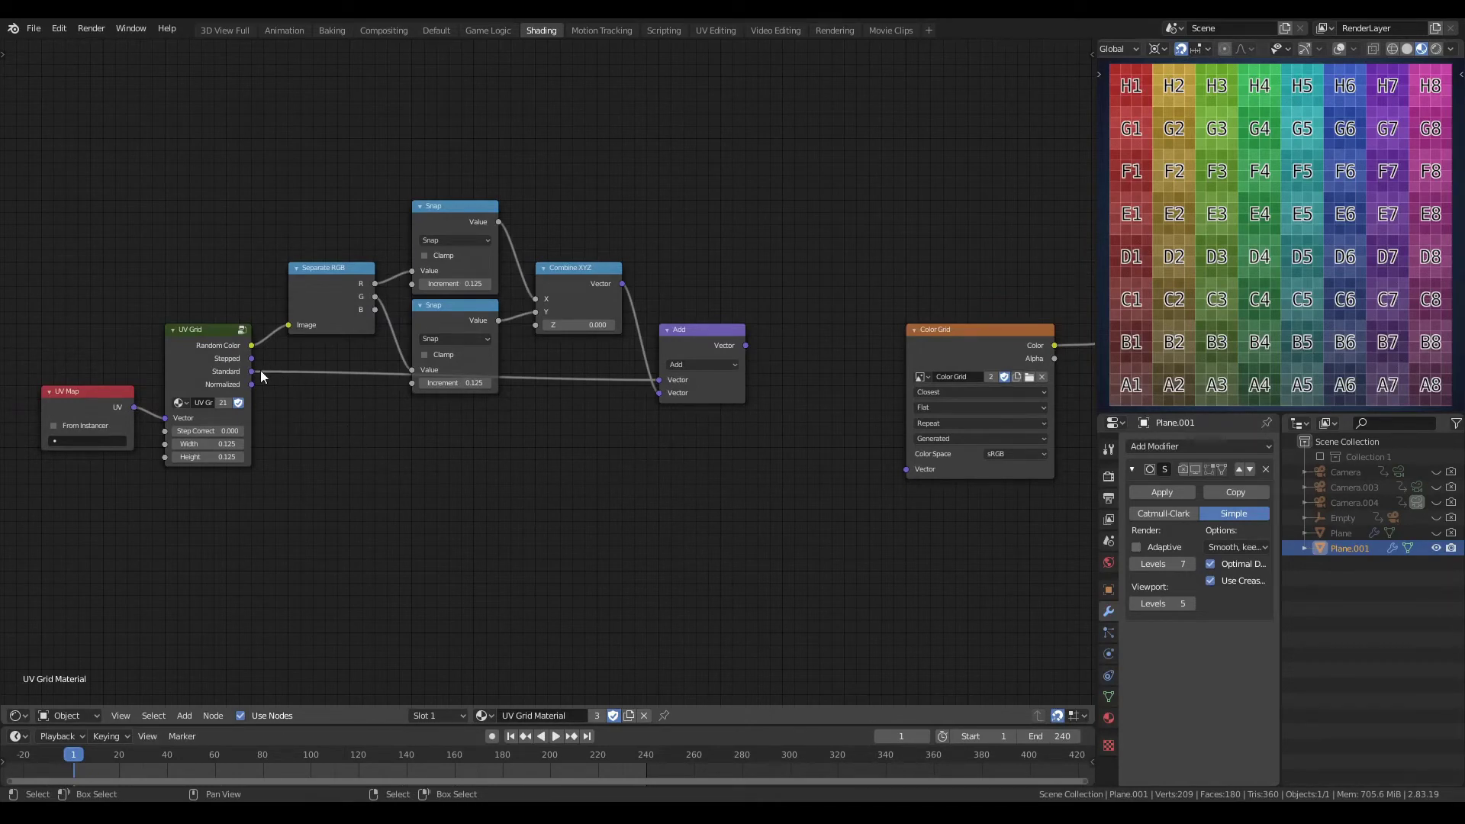
Step: Swap the Color Grid image node's image for Bad Bricks Texture Atlas.png
drag(252, 372, 574, 563)
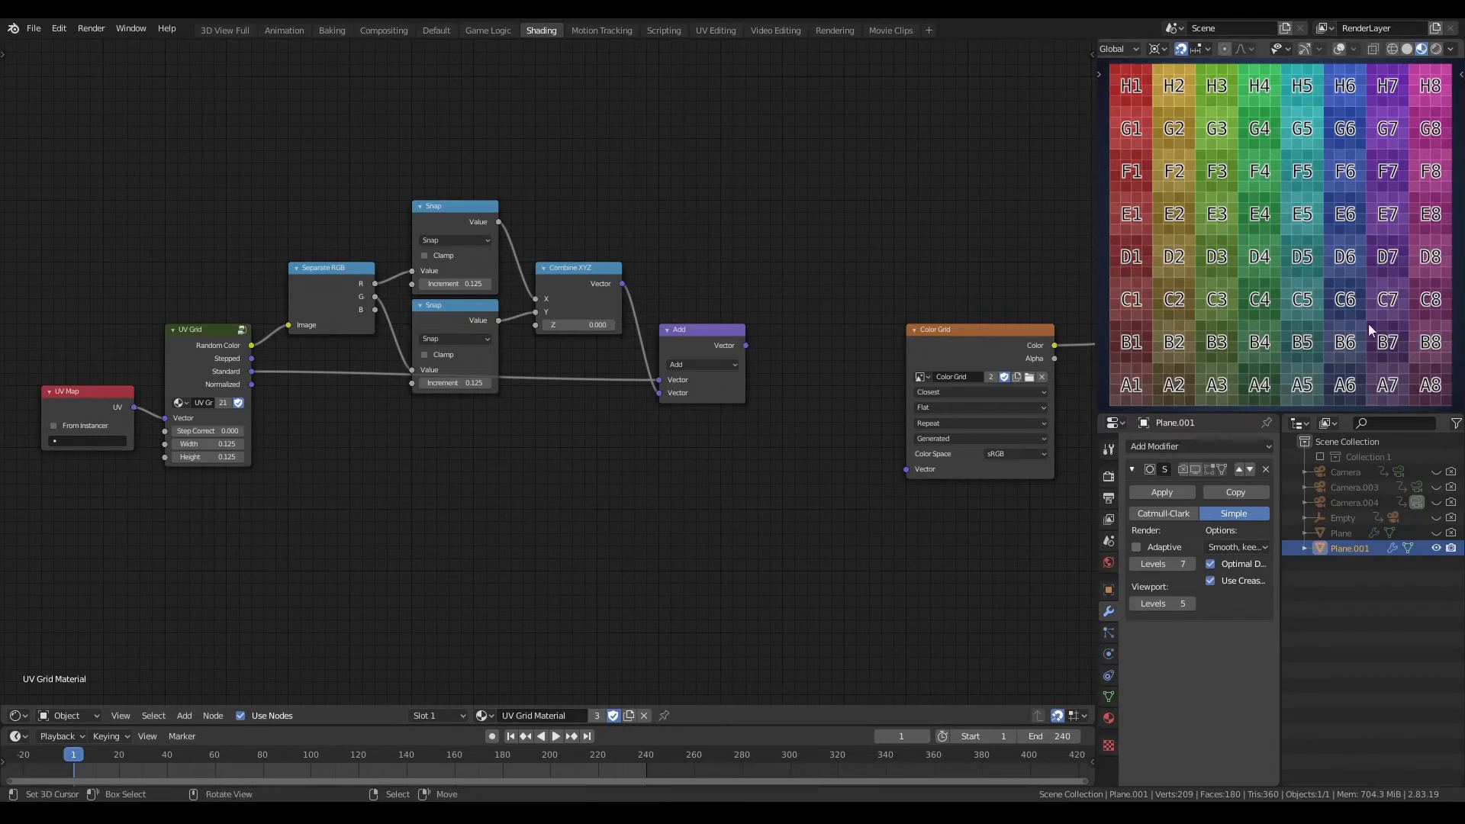
click(212, 336)
click(716, 519)
click(920, 377)
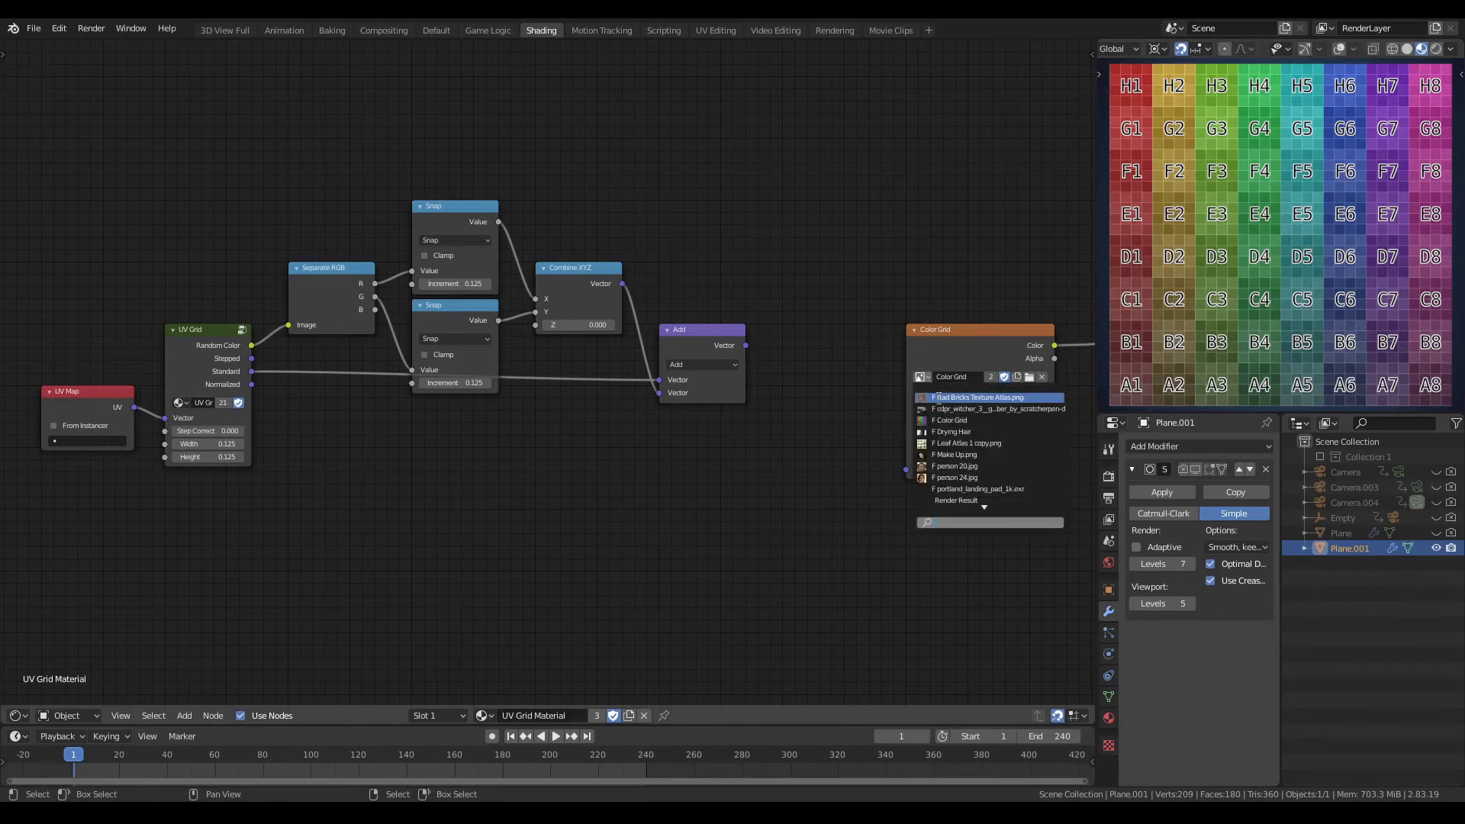
click(977, 398)
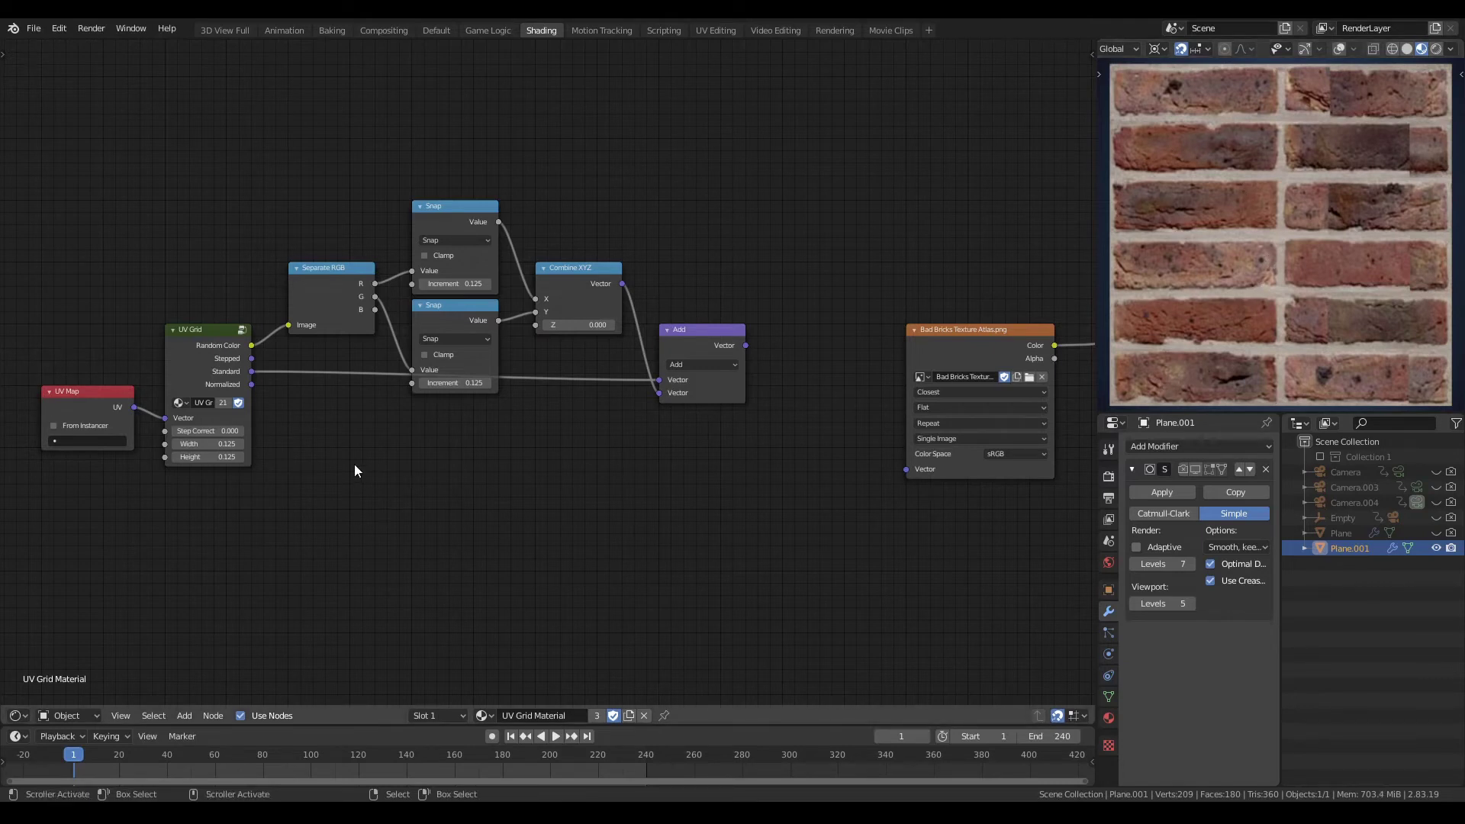
Step: Set the UV Grid node's tile width to 0.215 and height to 0.065
click(205, 344)
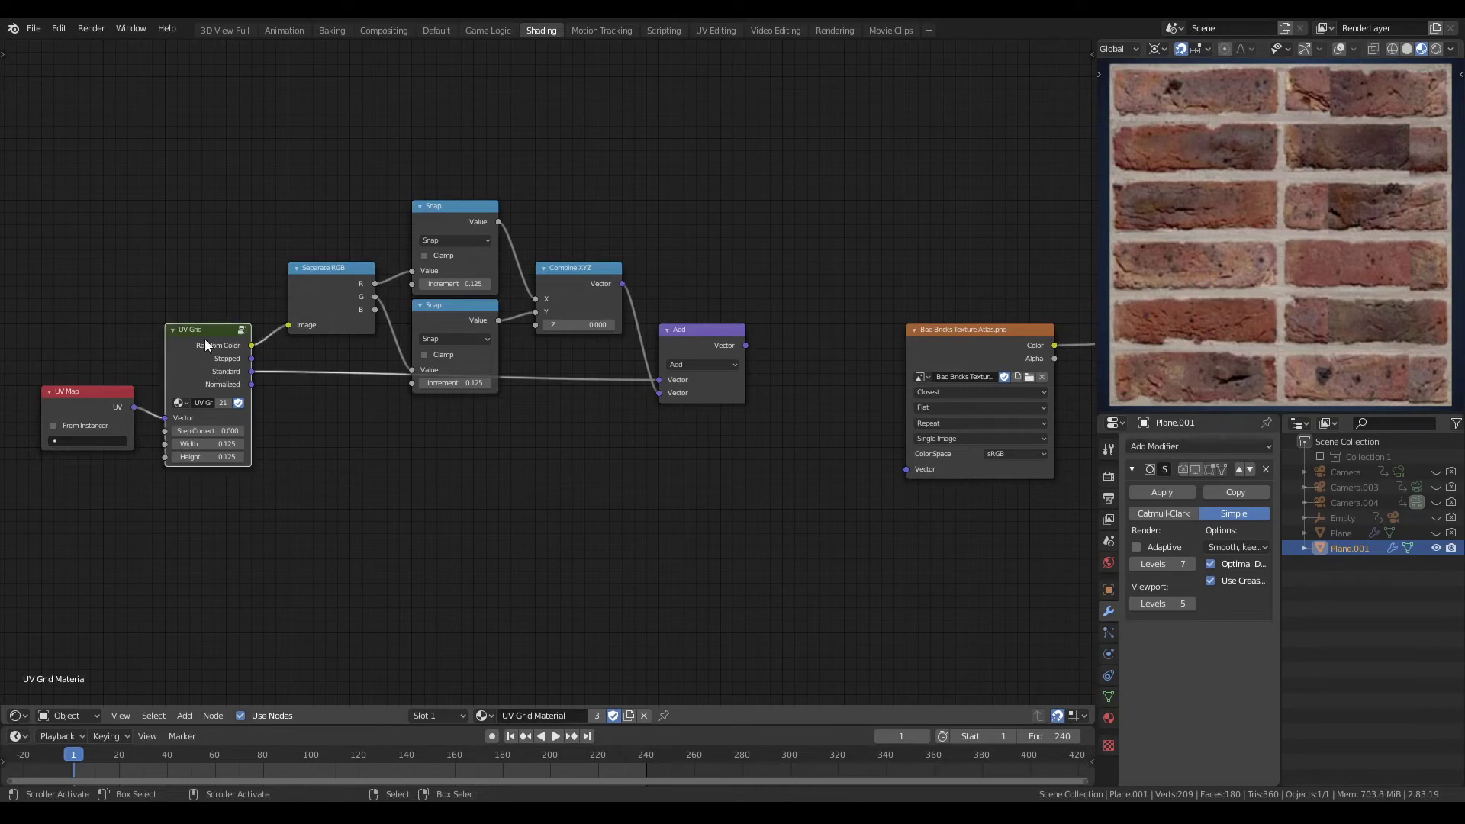
click(281, 428)
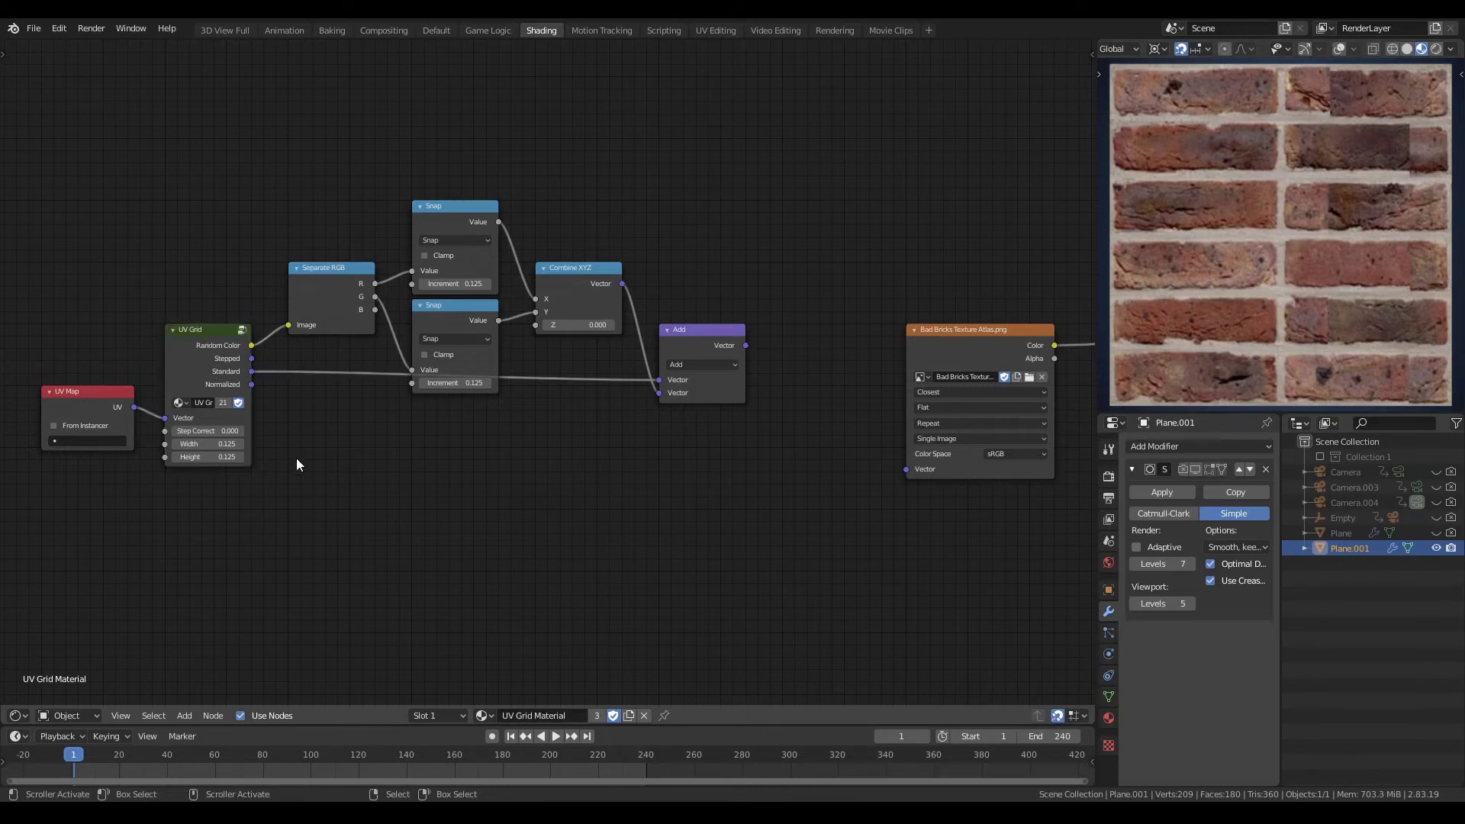
click(210, 443)
text(.215)
click(204, 457)
text(.065)
key(Return)
Step: Alternate previews between UV Grid's Random Color and the brick atlas, ending on the bricks
ctrl+shift+click(214, 336)
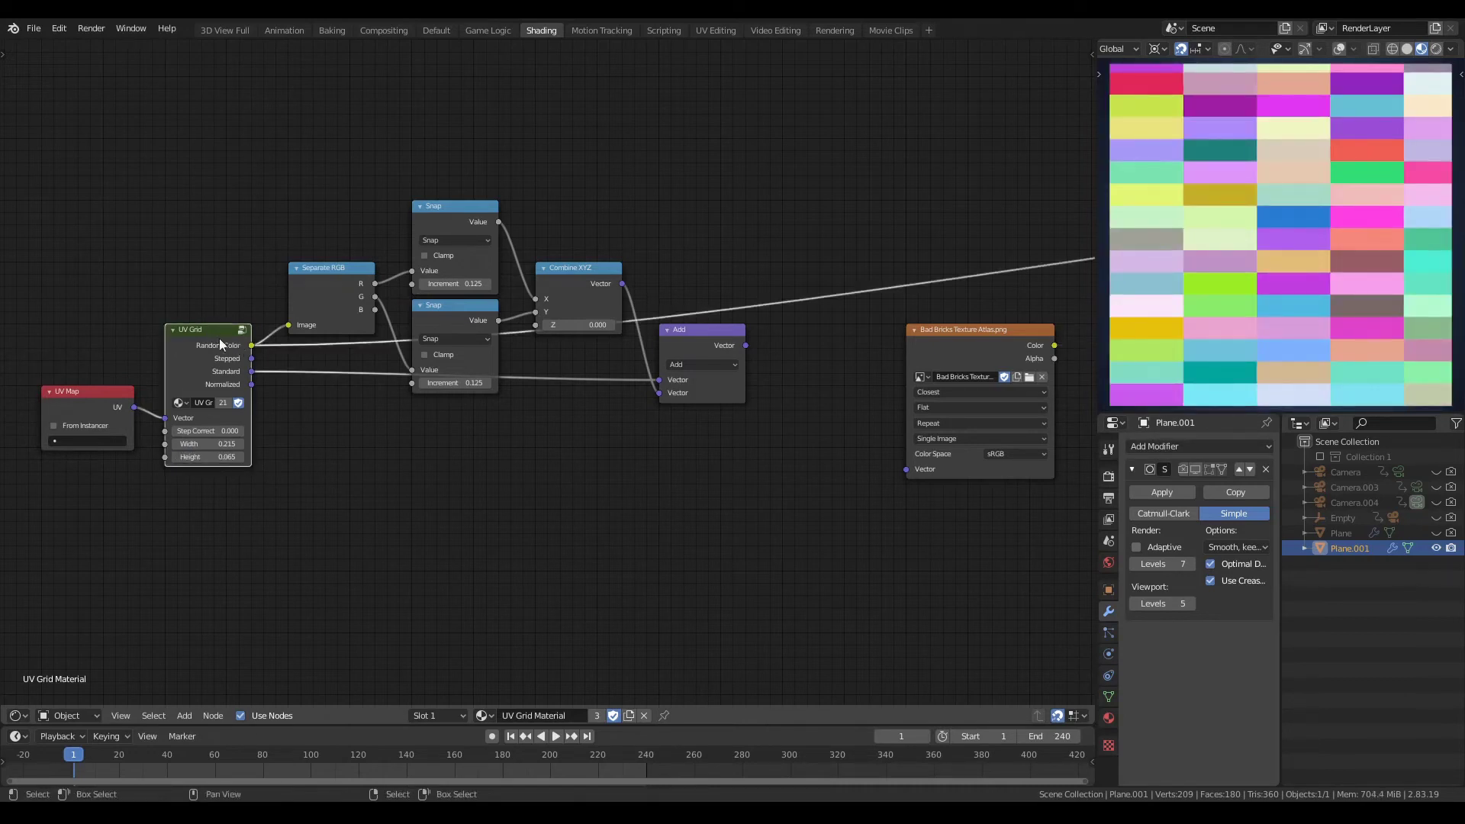
ctrl+shift+click(973, 332)
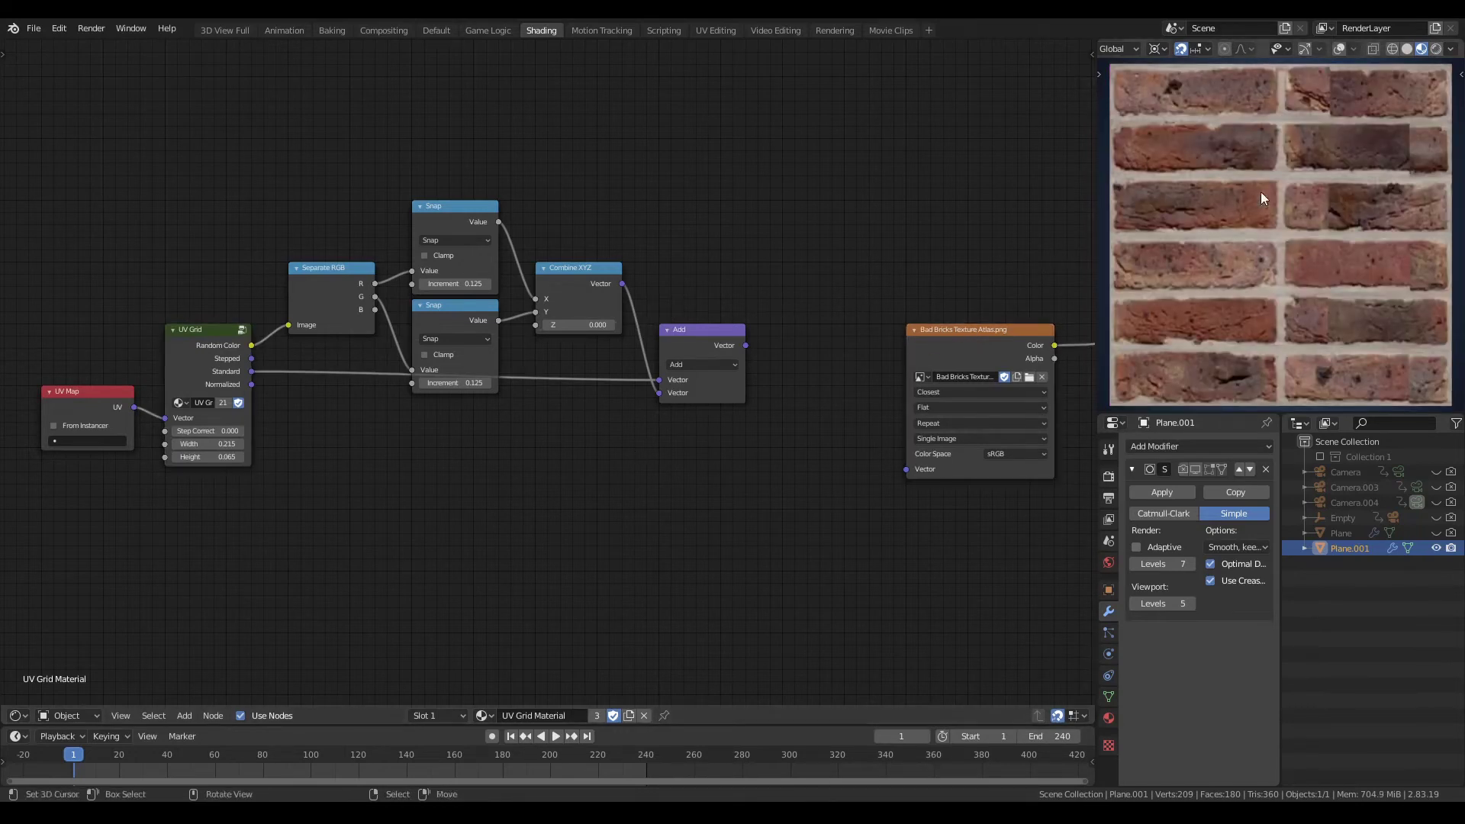
ctrl+shift+click(229, 351)
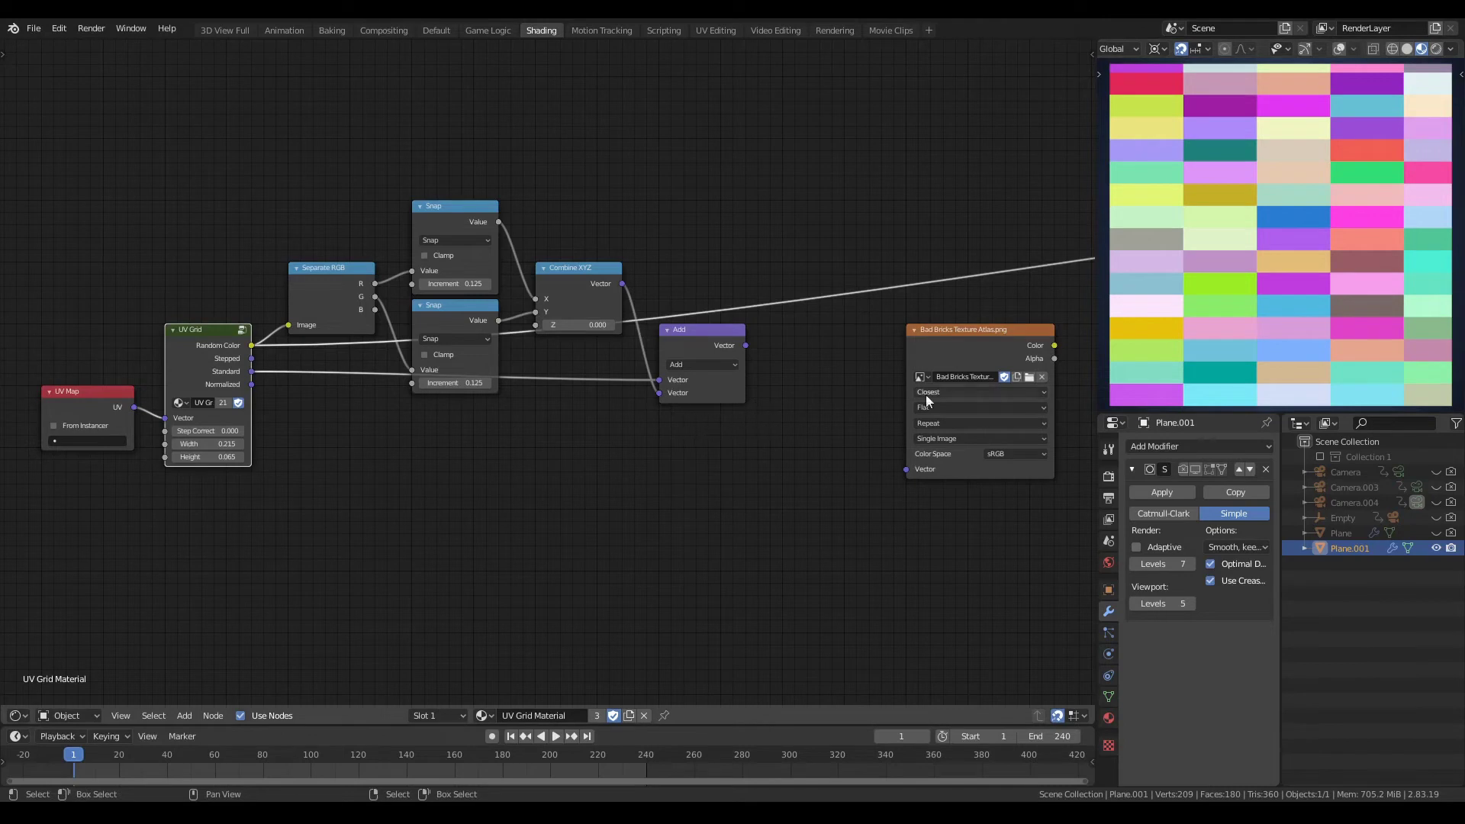
ctrl+shift+click(960, 332)
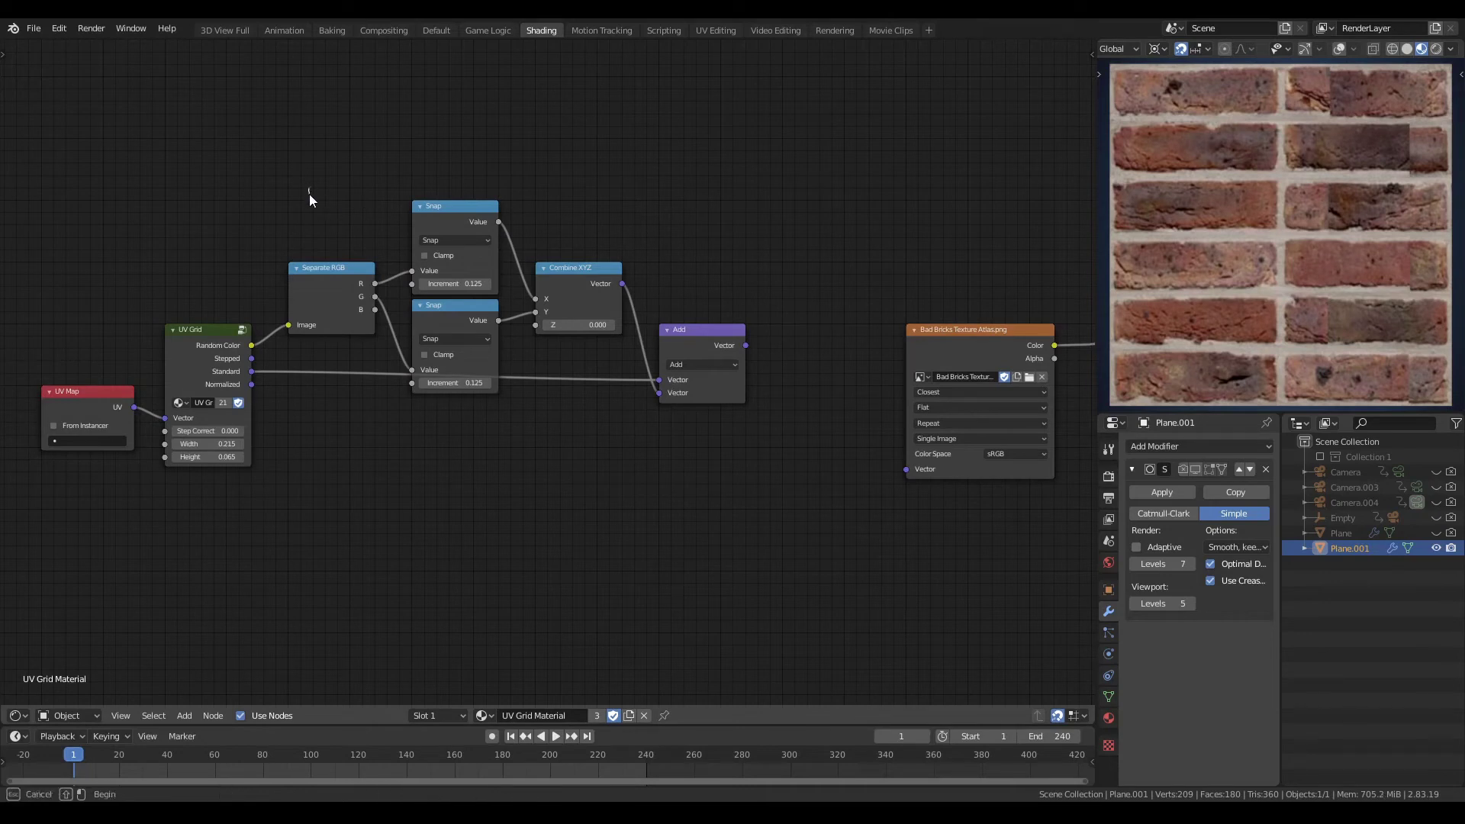
drag(422, 131, 488, 552)
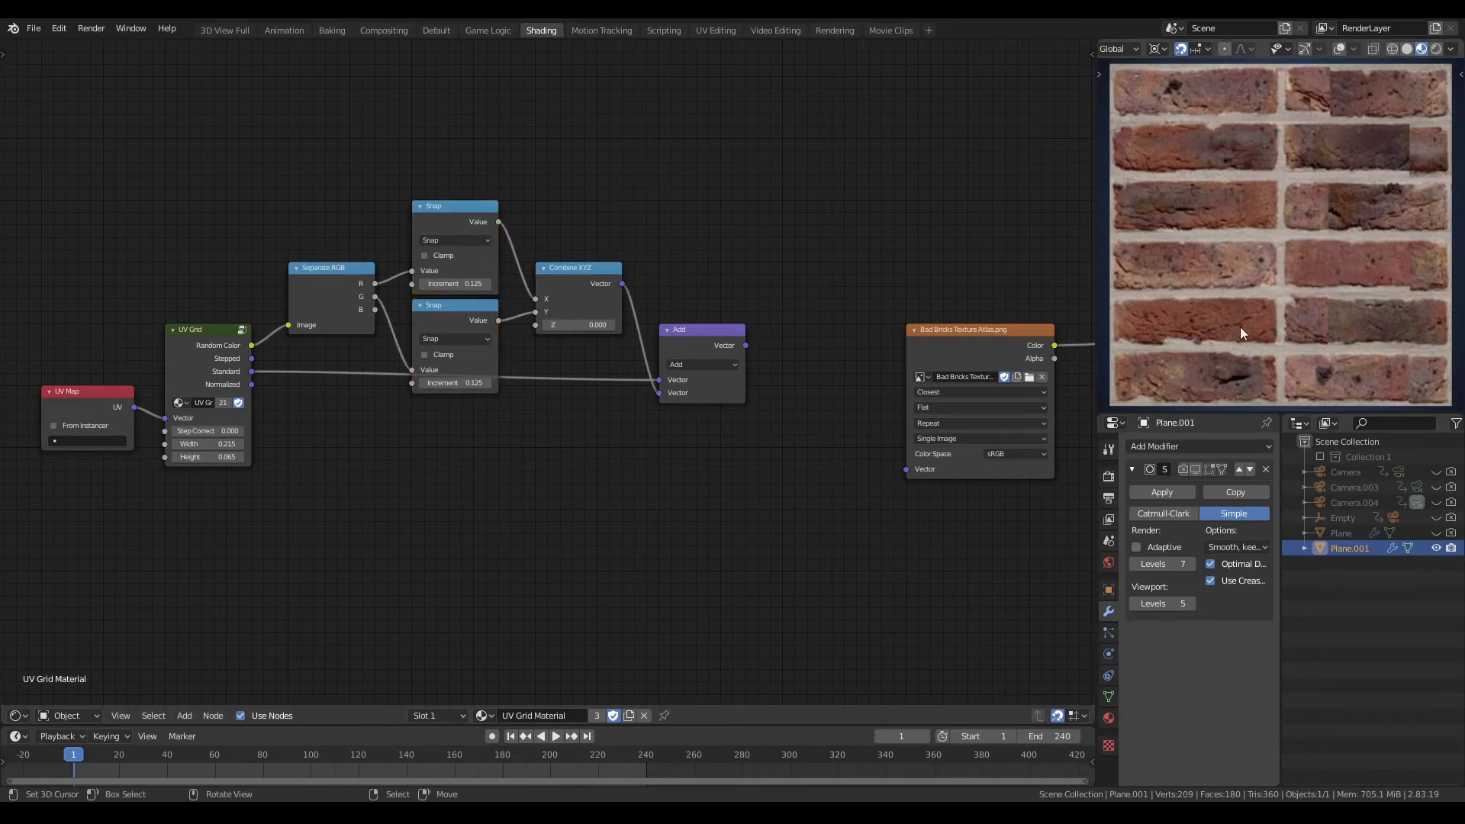
ctrl+shift+click(214, 344)
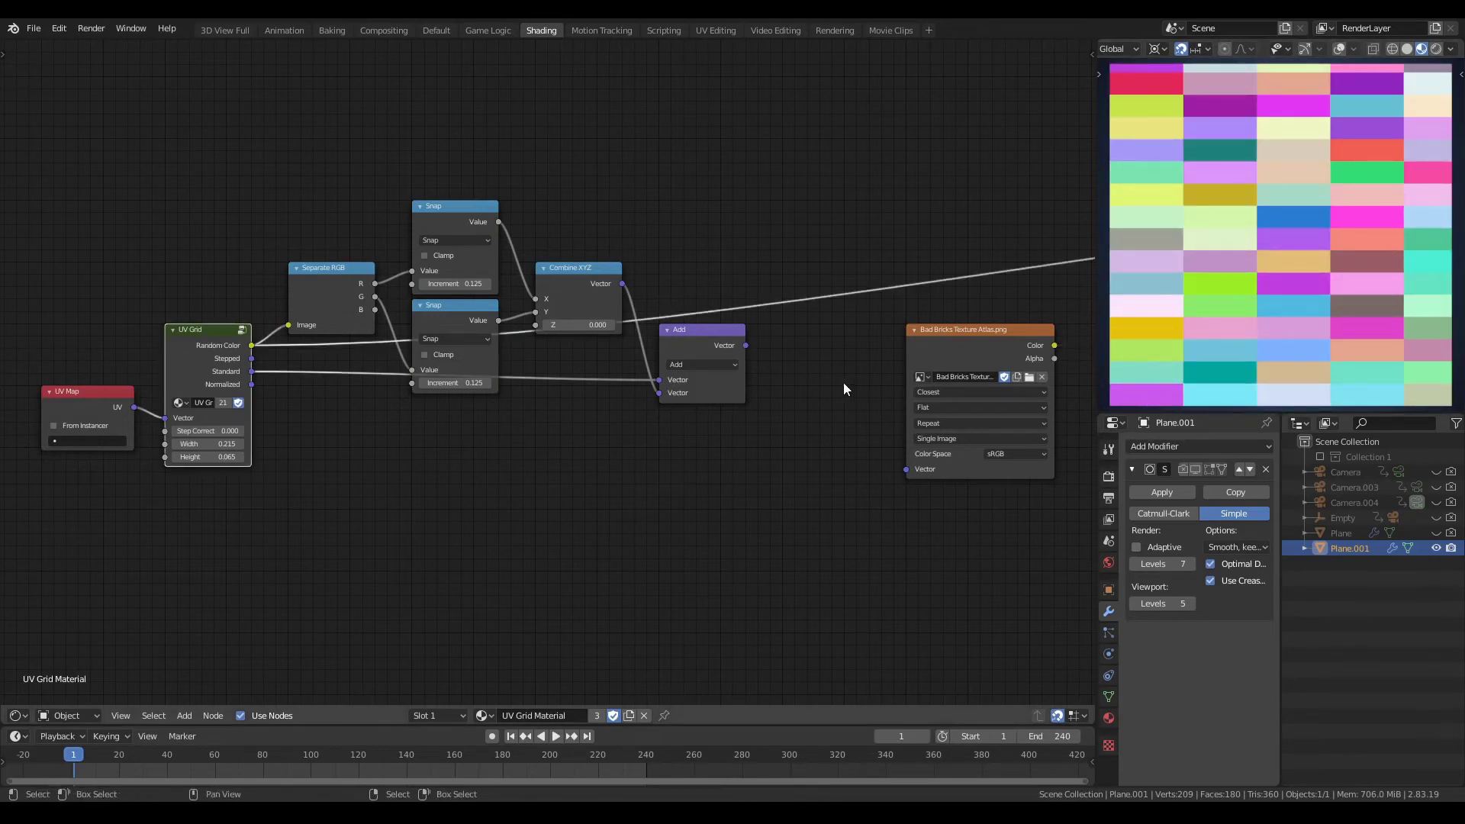
ctrl+shift+click(981, 333)
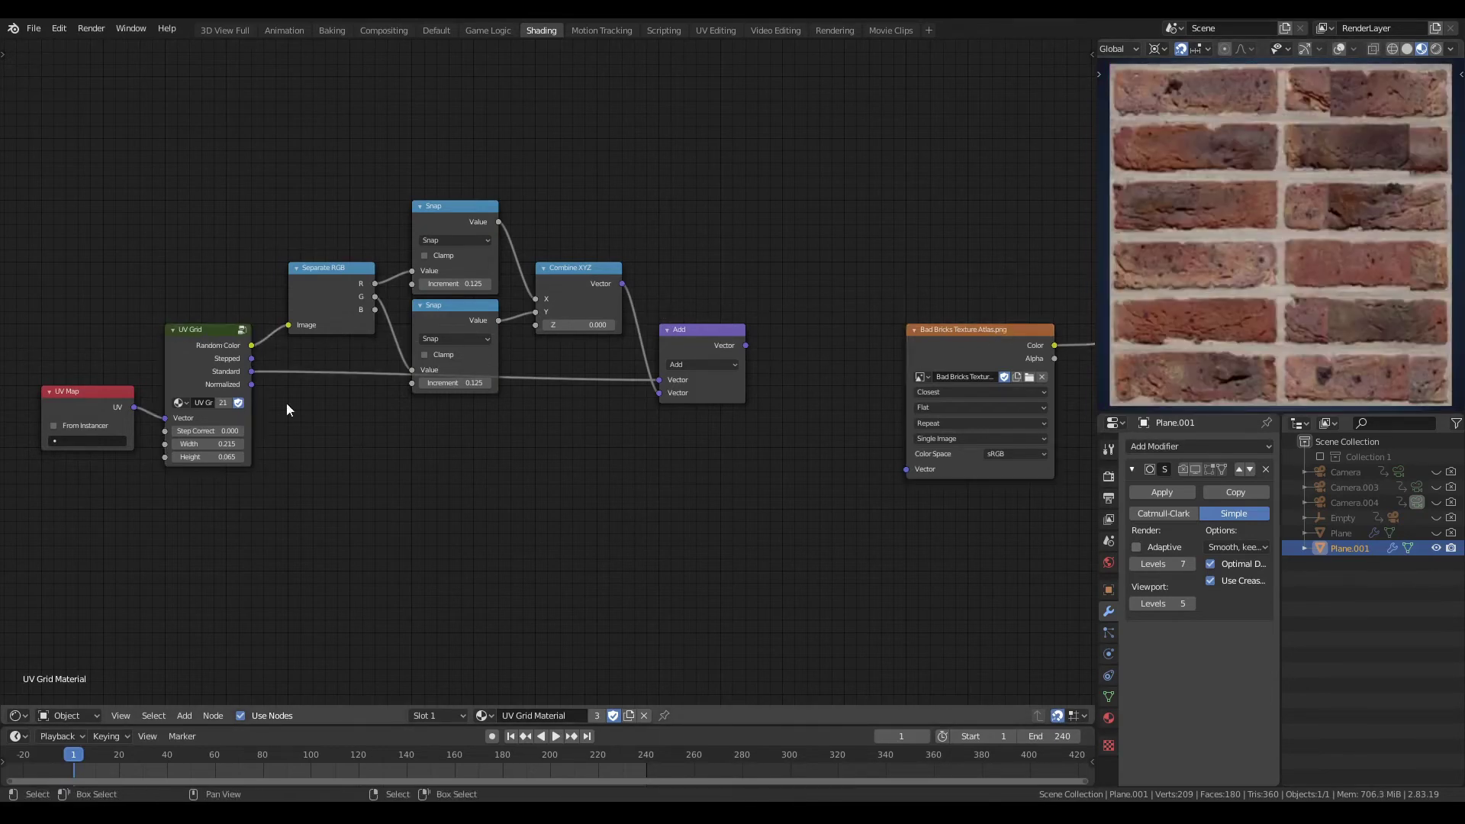
Step: Reconnect the snap chain to UV Grid's Normalized output and mute the Add node
ctrl+drag(254, 372, 255, 385)
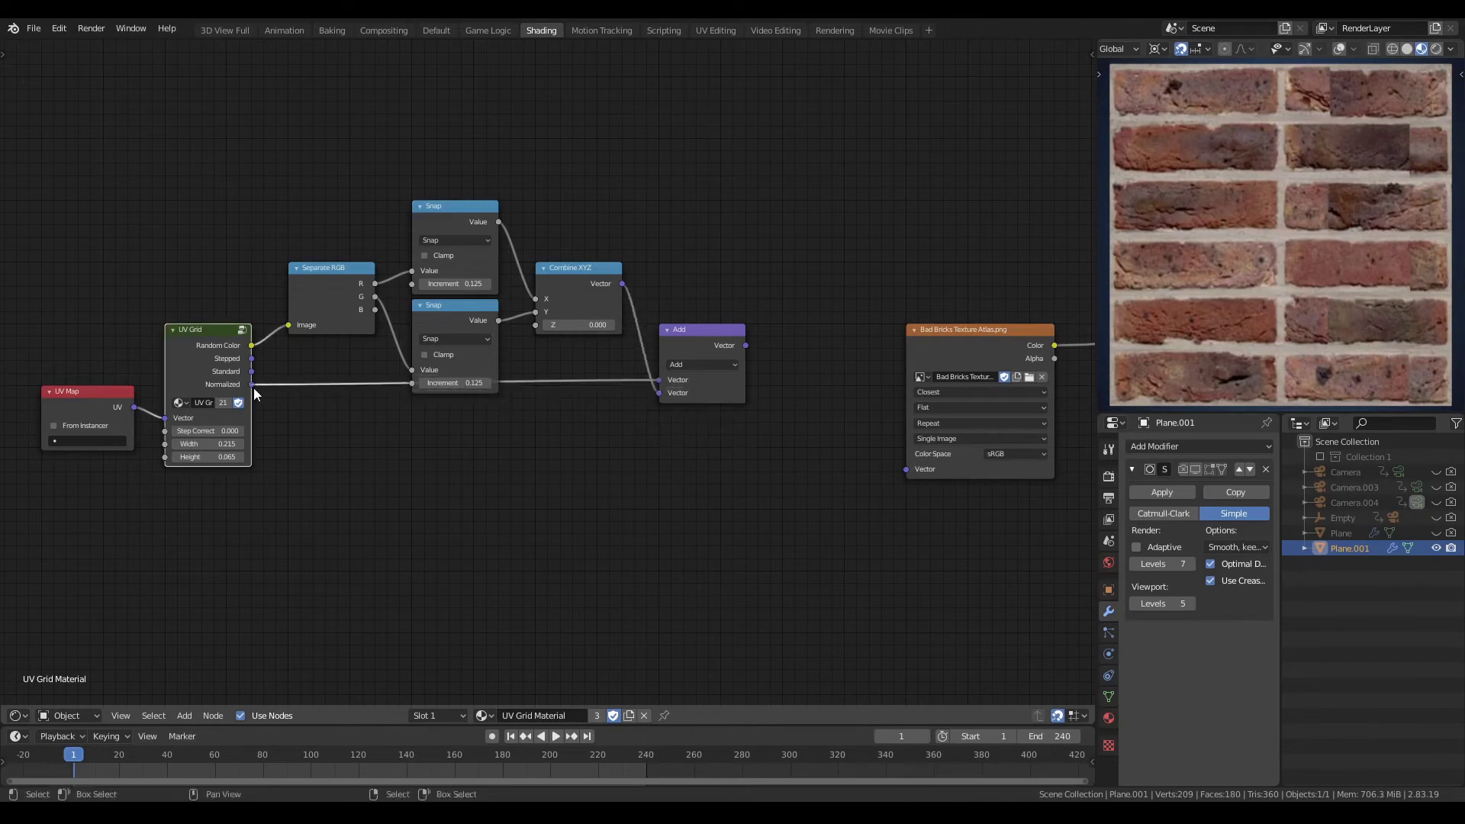
click(712, 333)
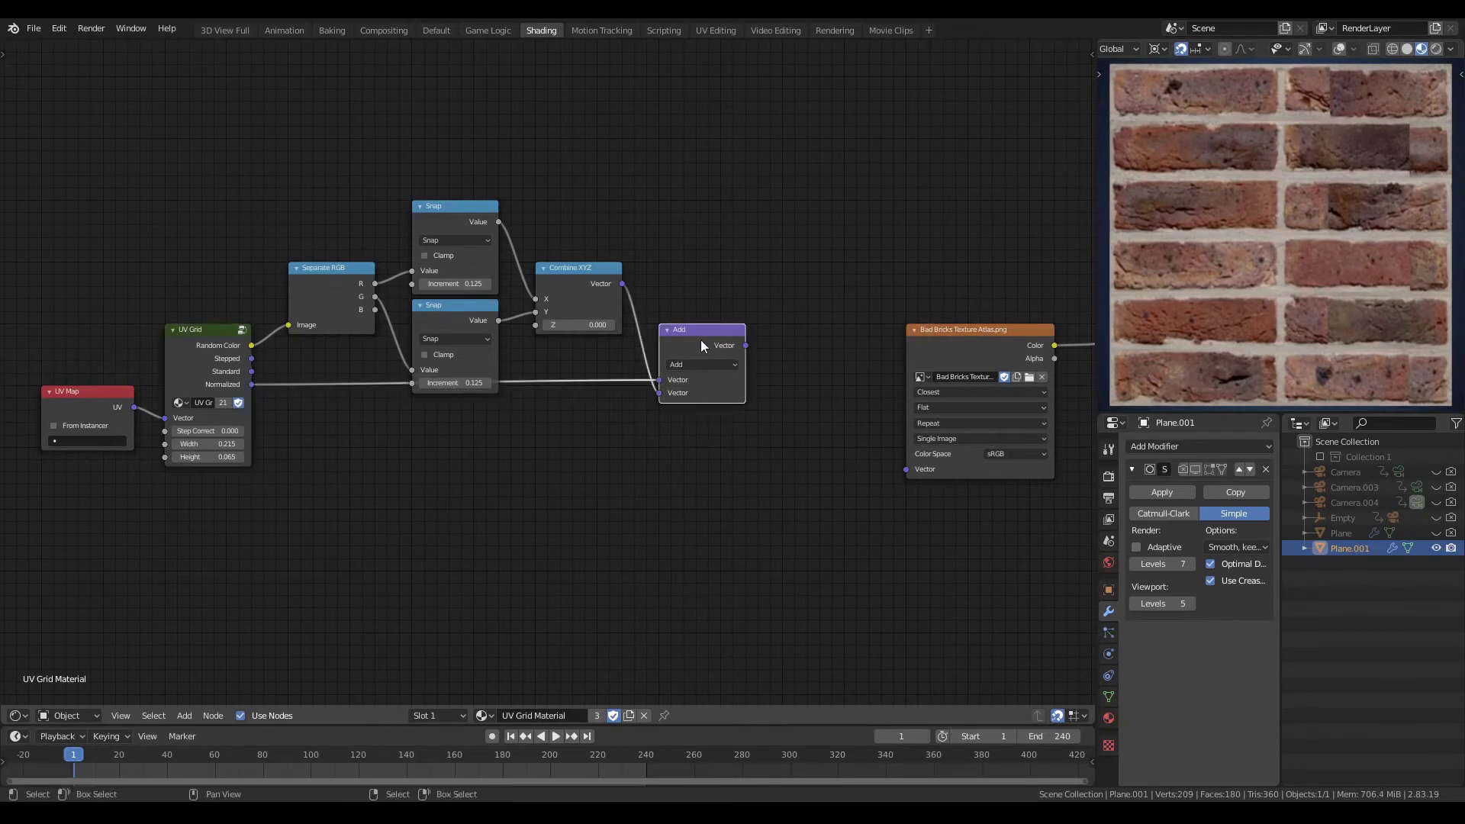
key(m)
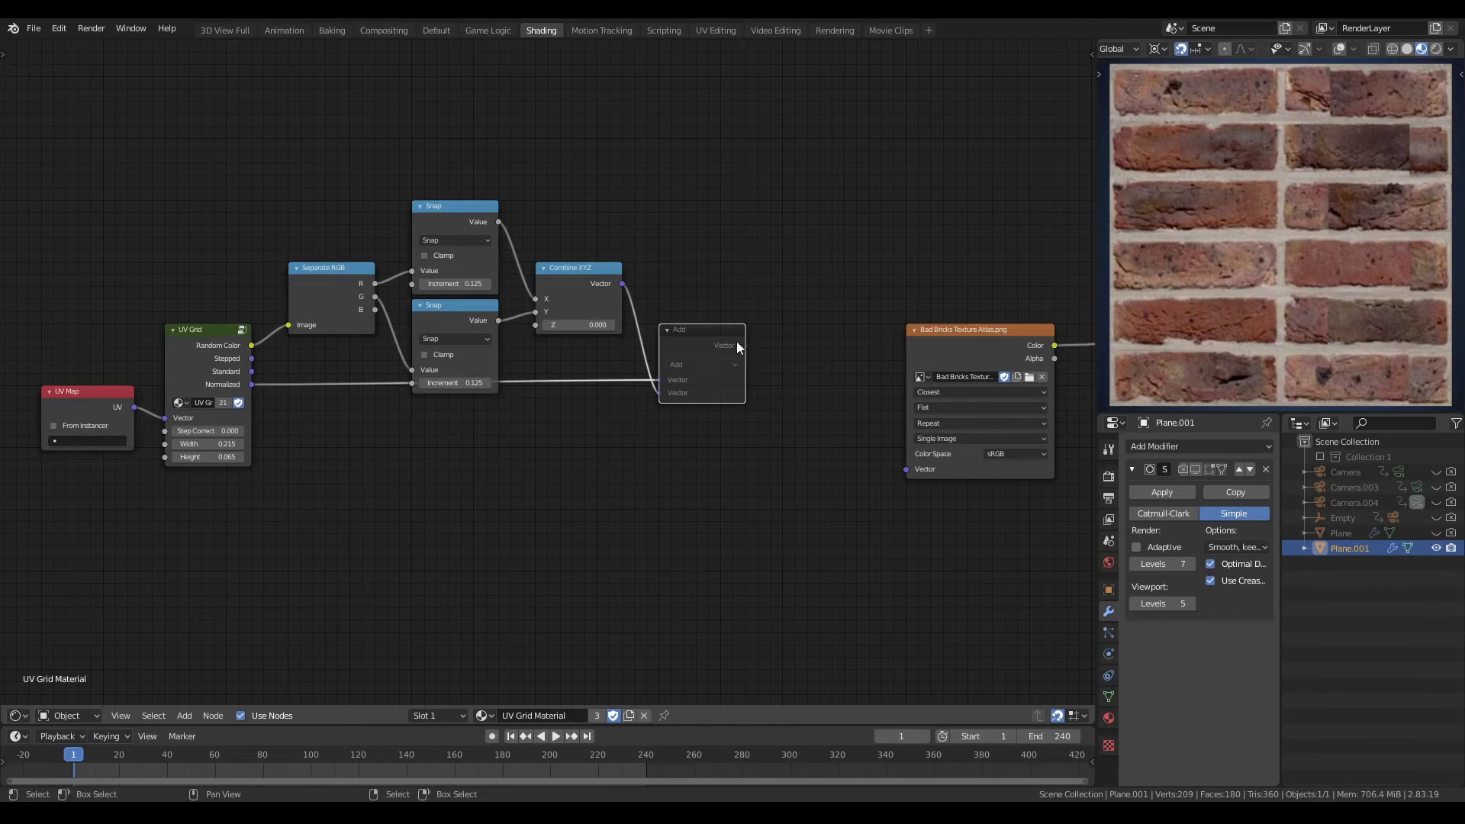
Step: Plug the Add node's vector into the brick atlas image's Vector input and recheck previews
drag(738, 346, 908, 468)
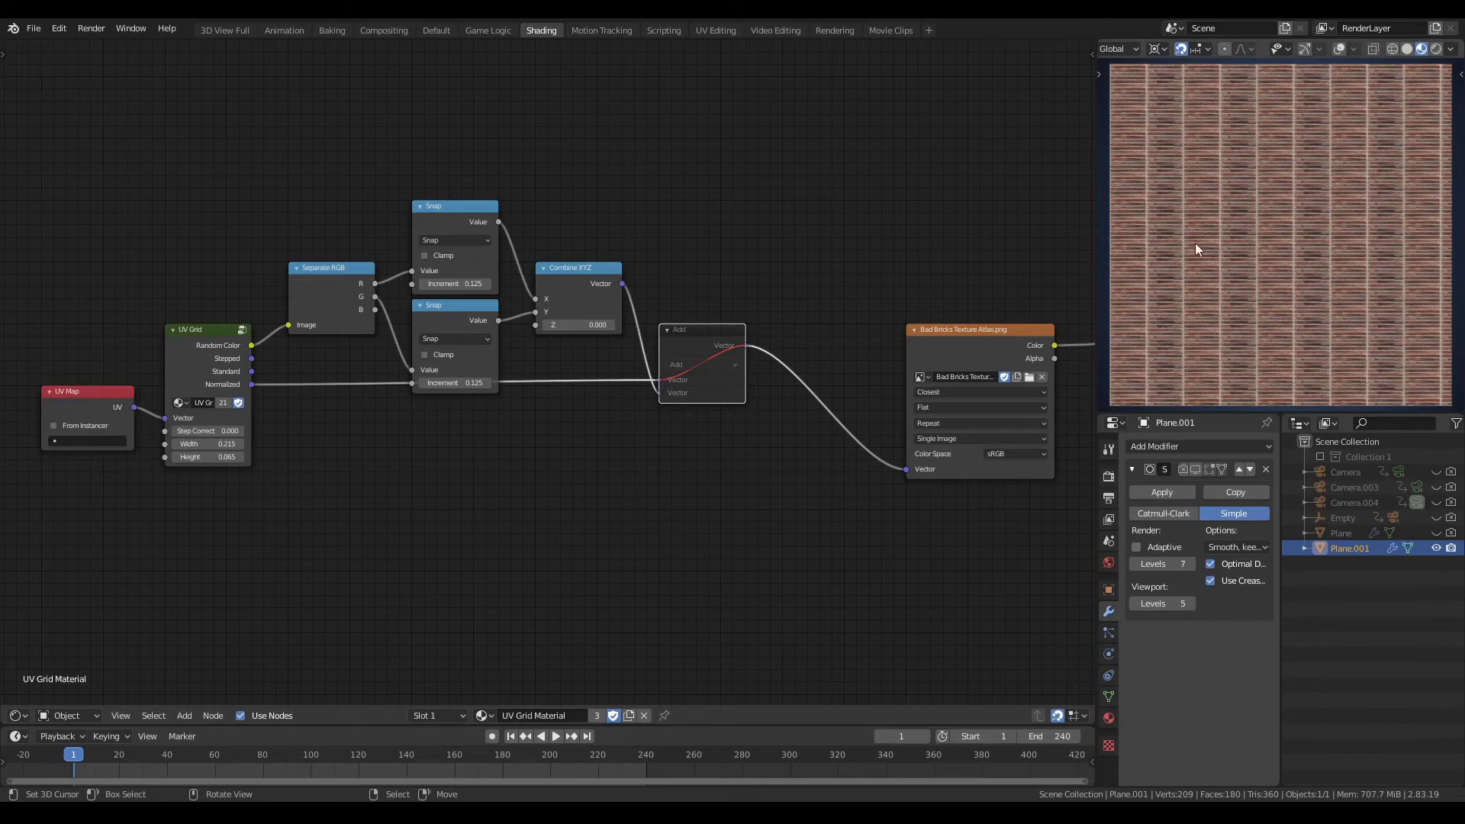
ctrl+shift+click(227, 332)
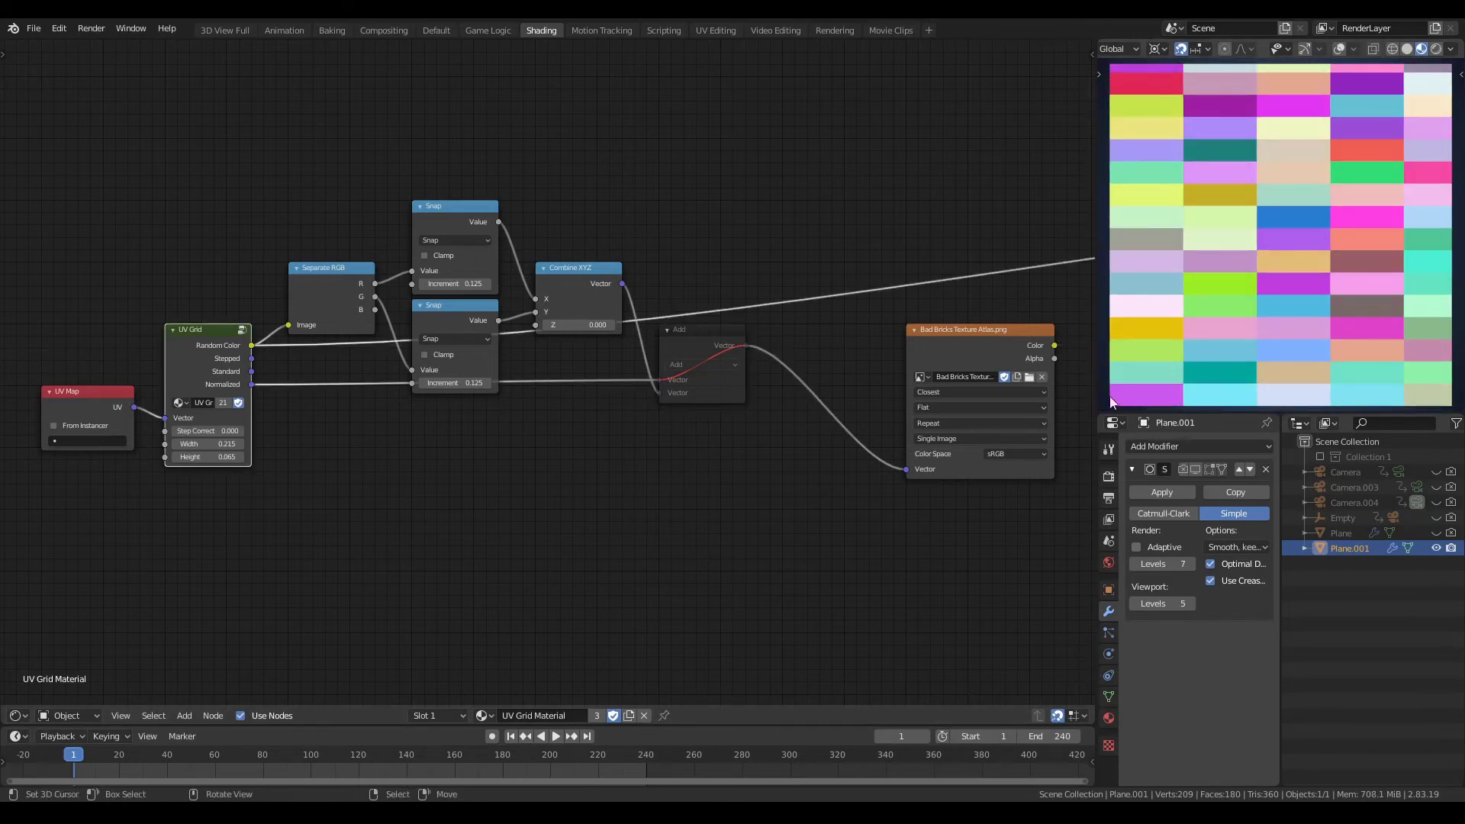
ctrl+shift+click(975, 335)
Step: Insert a MixRGB Overlay node on the brick colour link with Random Color in Color2
scroll(916, 340, down, 2)
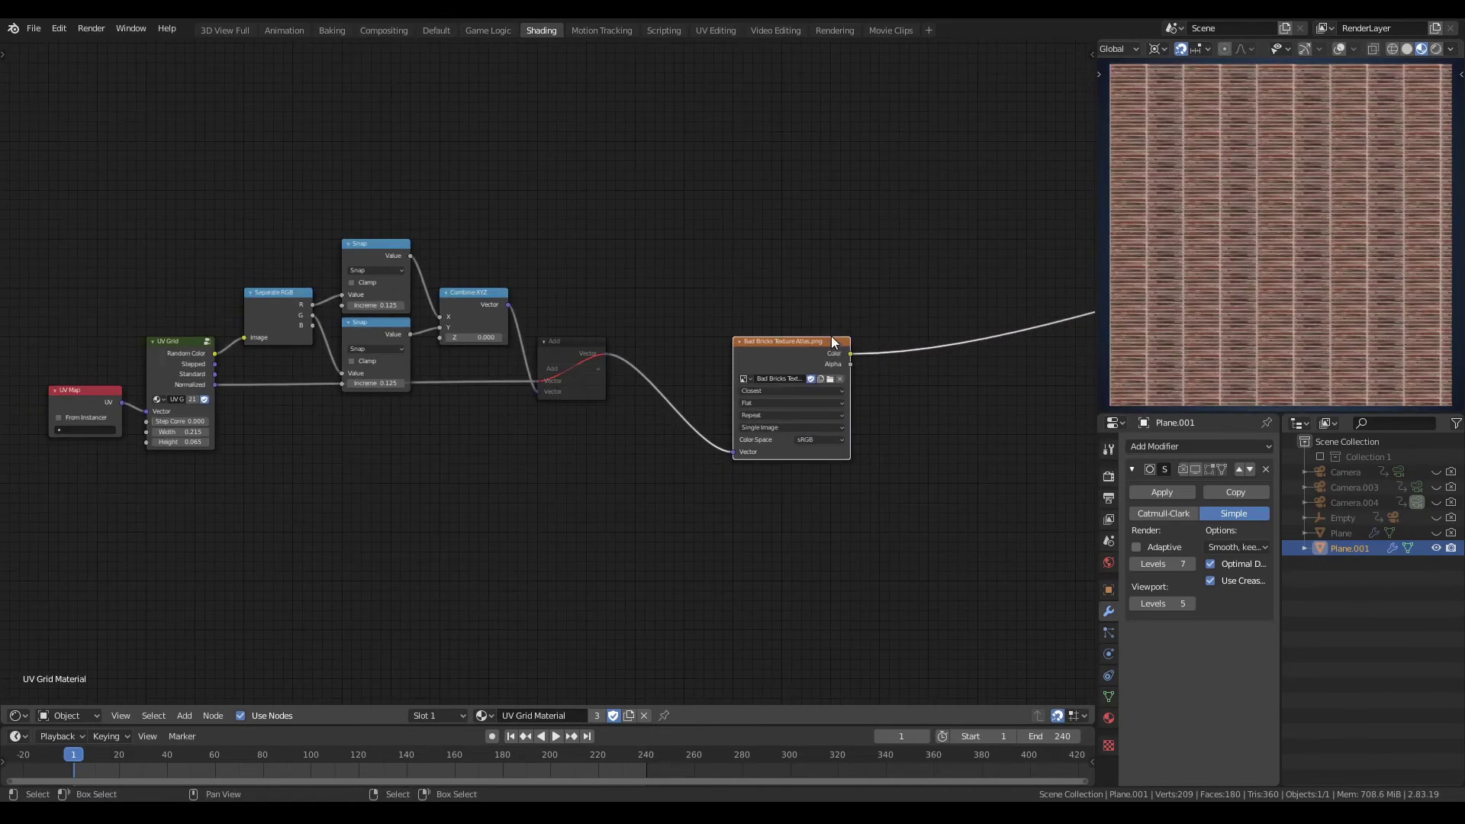
key(shift+a)
mouse_move(917, 358)
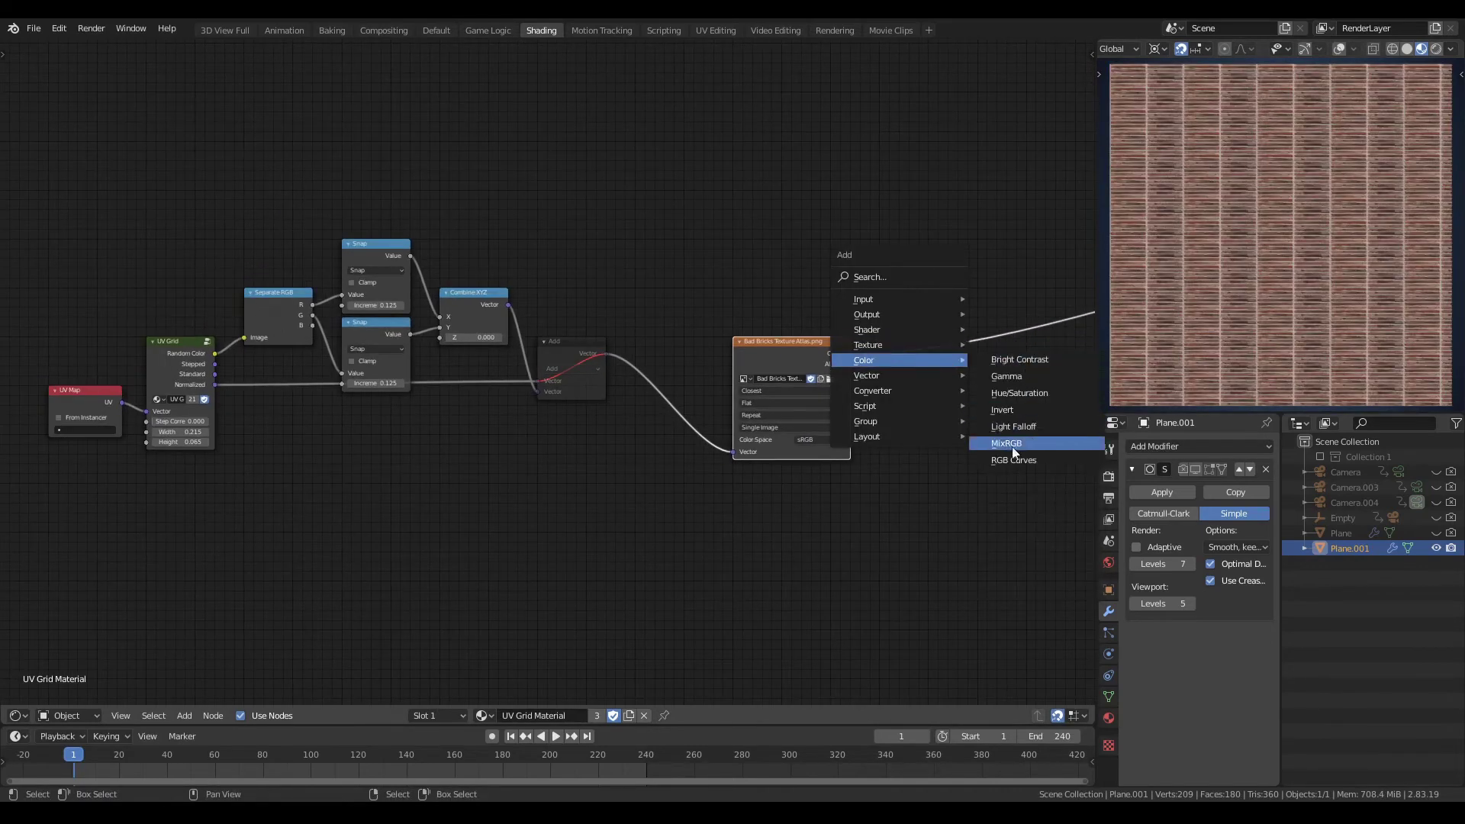
click(1007, 444)
click(900, 290)
key(g)
click(839, 271)
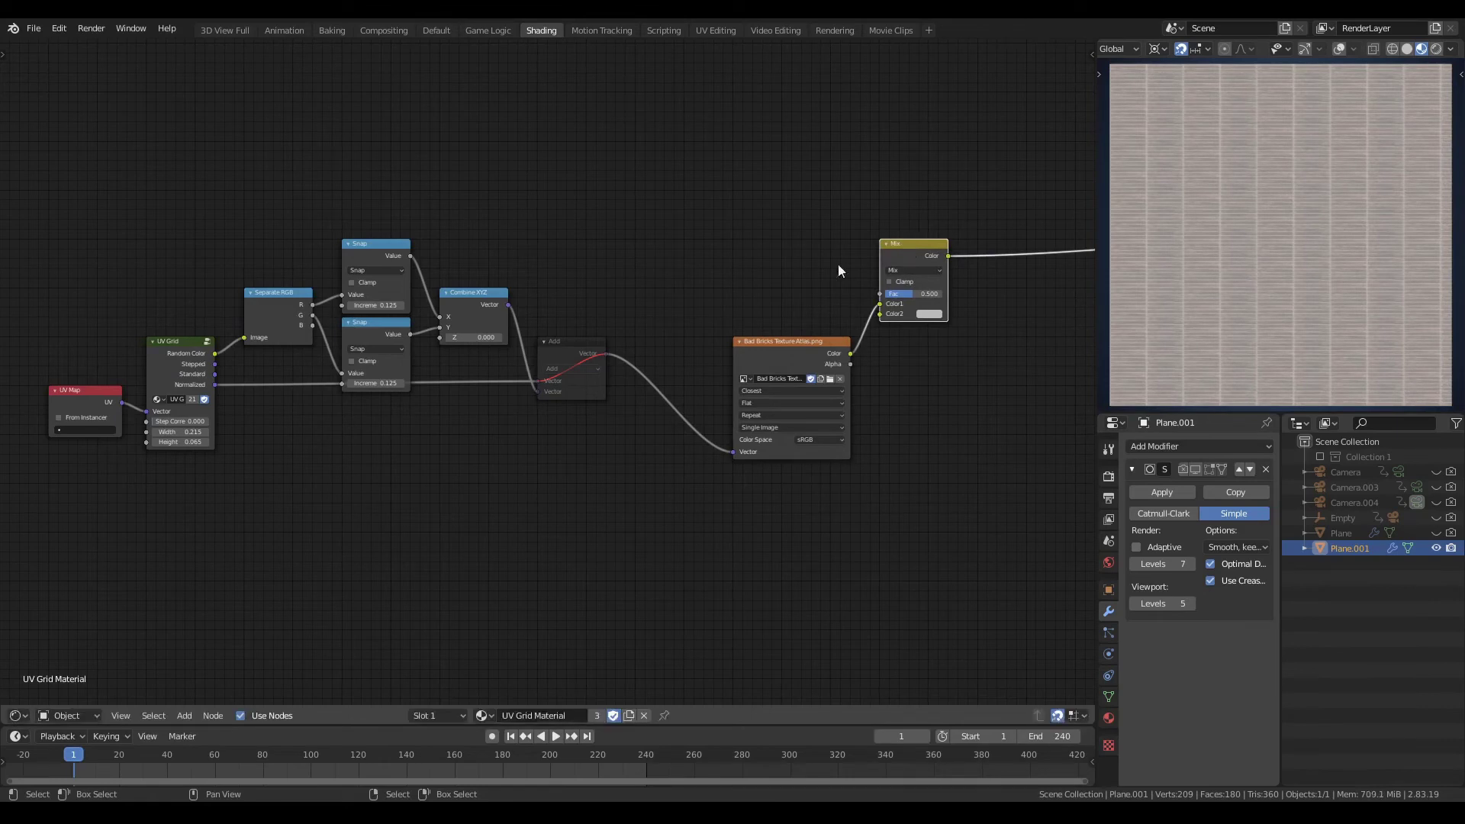
drag(215, 353, 886, 313)
click(903, 269)
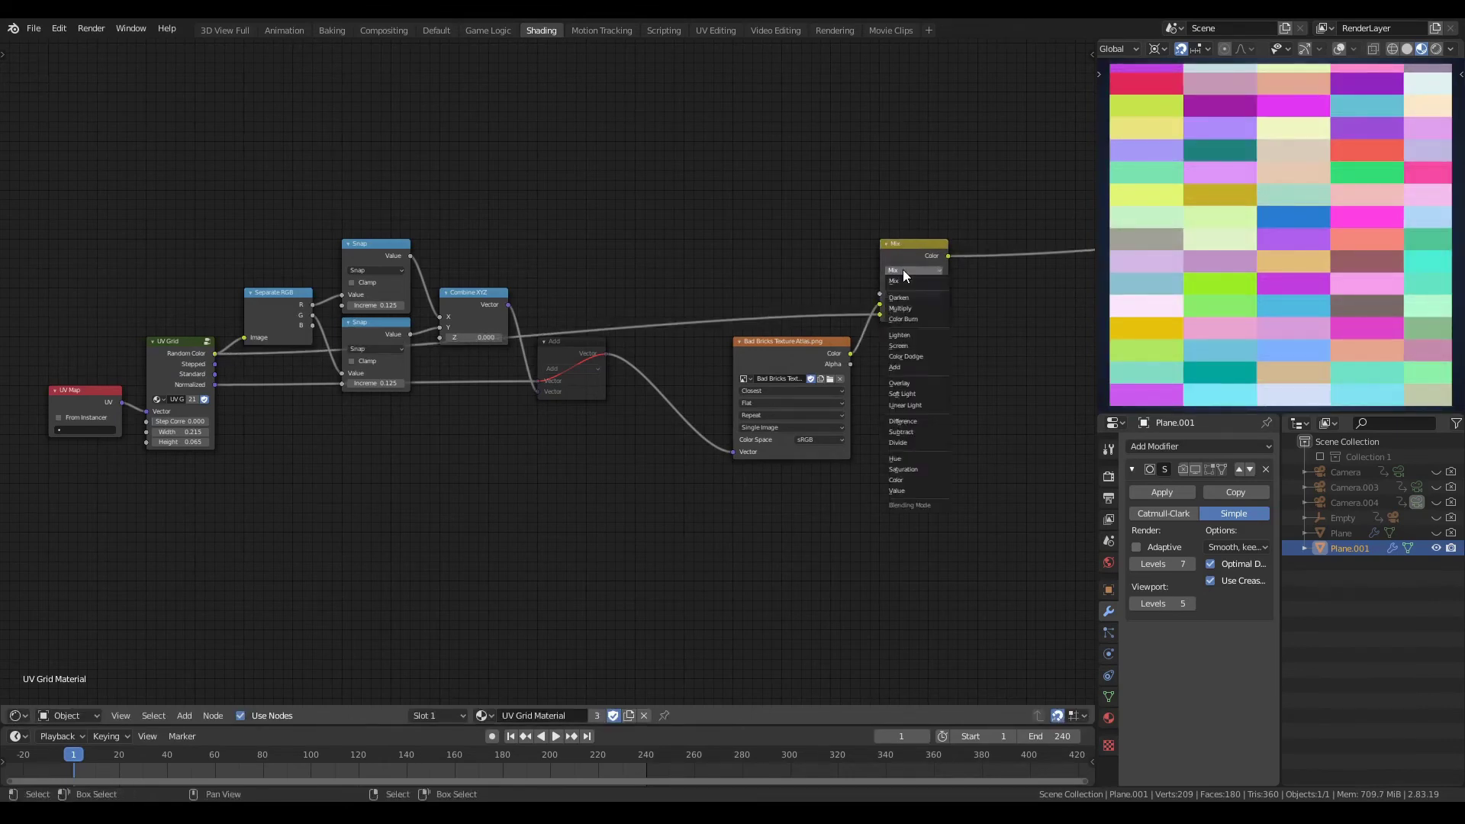
click(898, 383)
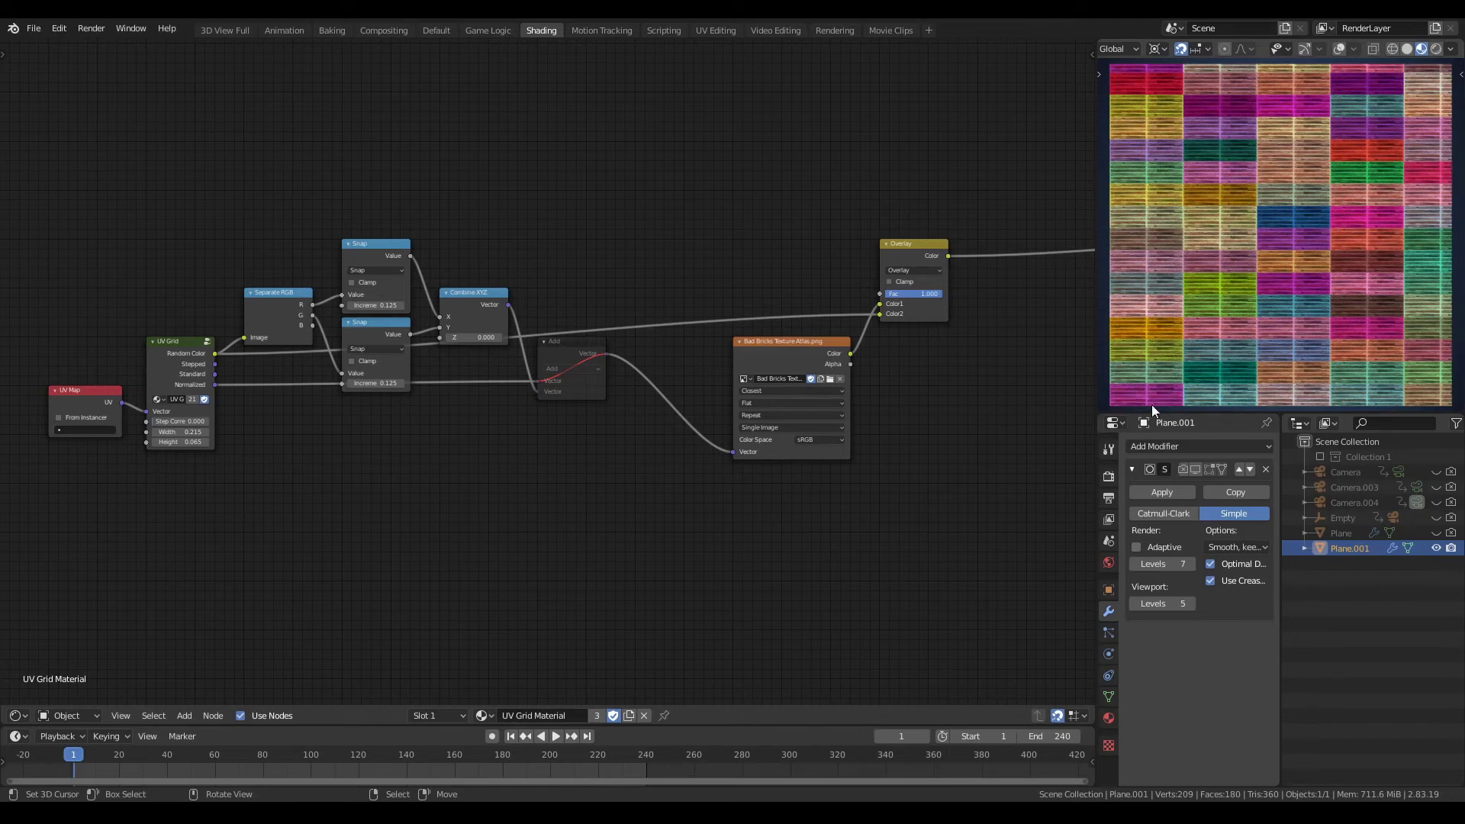
Step: Delete the Overlay node and preview the brick atlas texture directly
scroll(663, 447, up, 1)
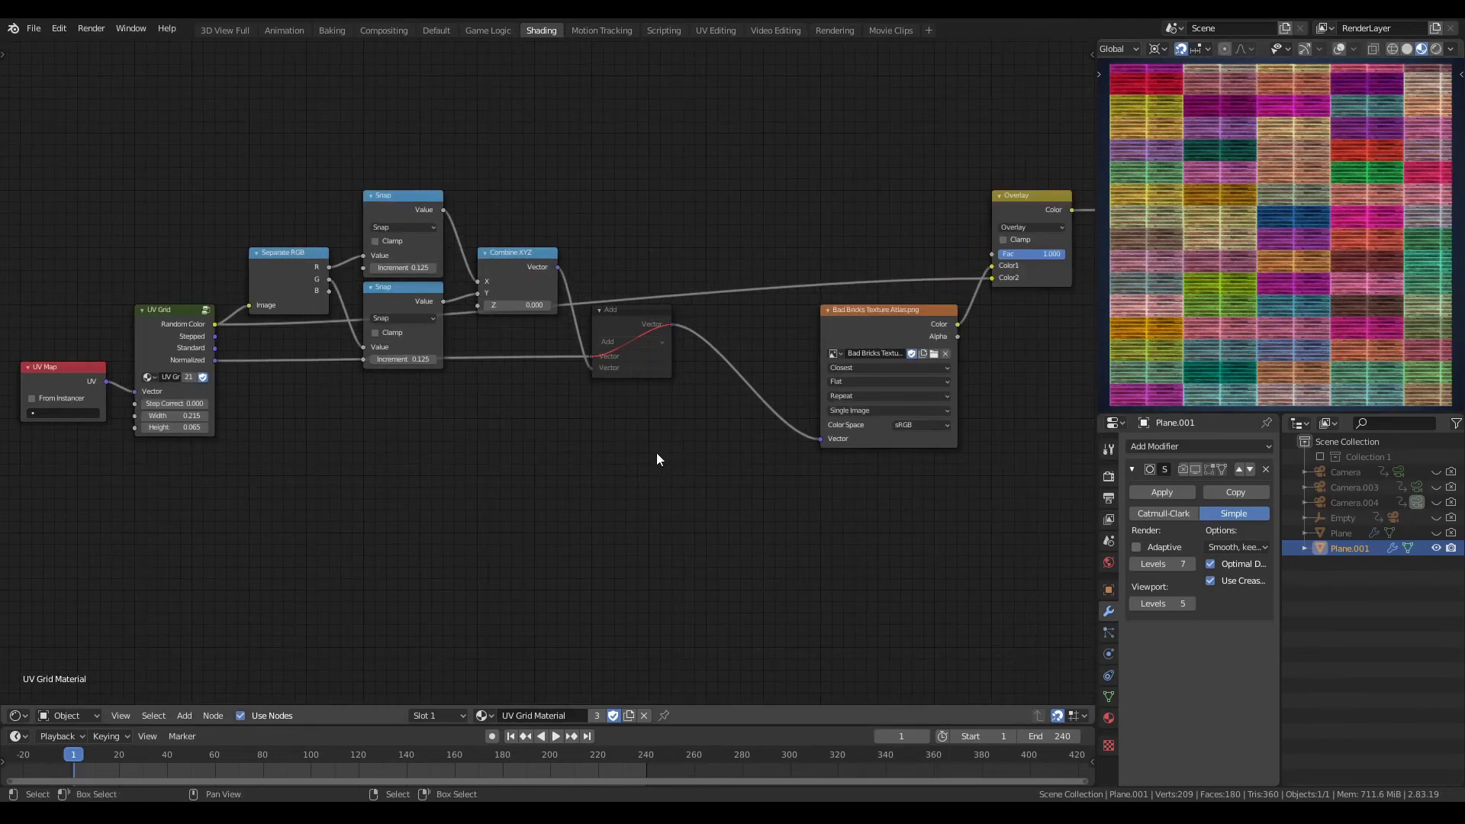
click(214, 362)
click(1019, 201)
key(x)
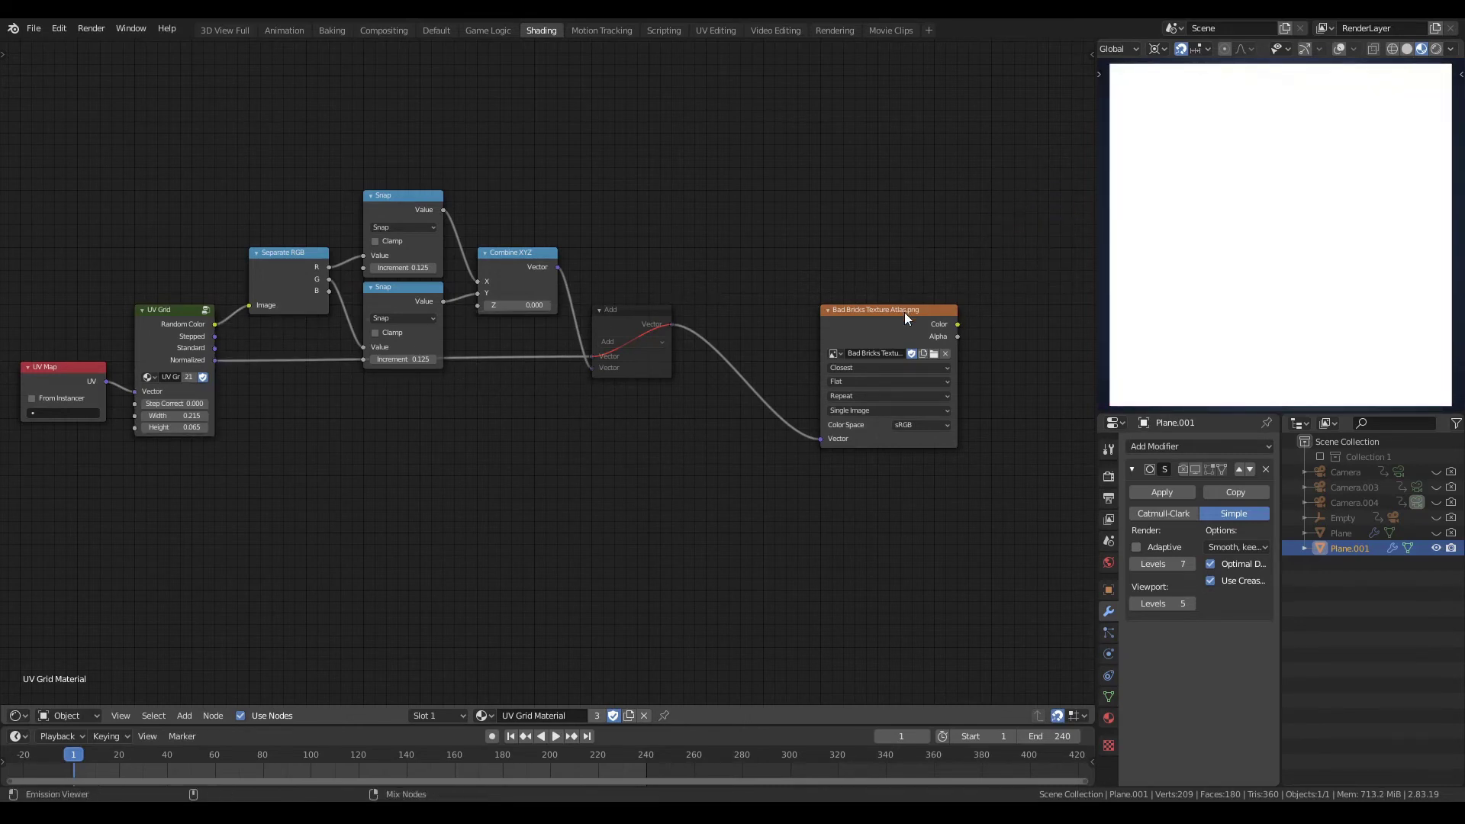
ctrl+shift+click(904, 313)
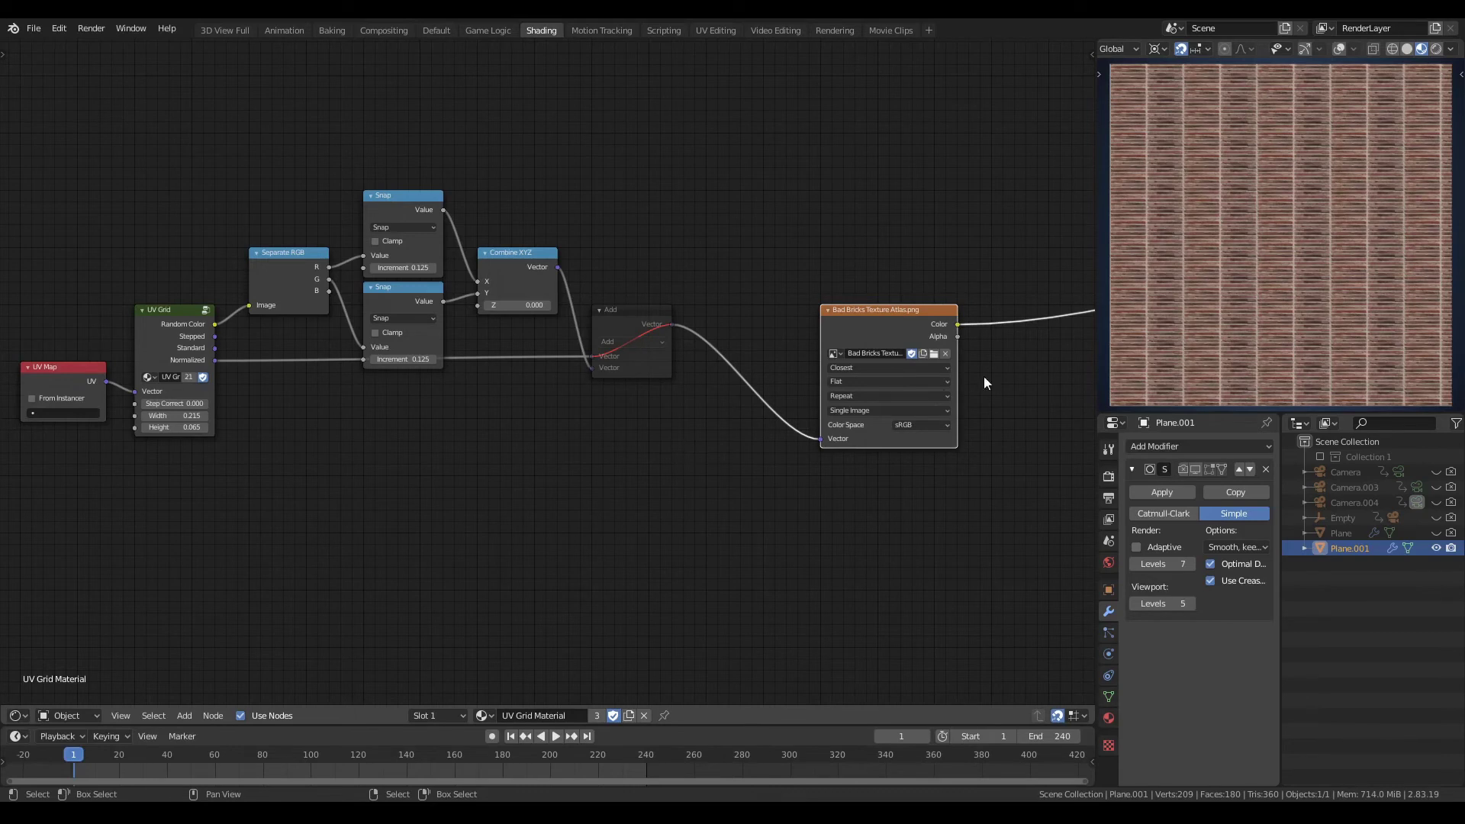
middle_drag(600, 446, 656, 437)
scroll(657, 437, up, 1)
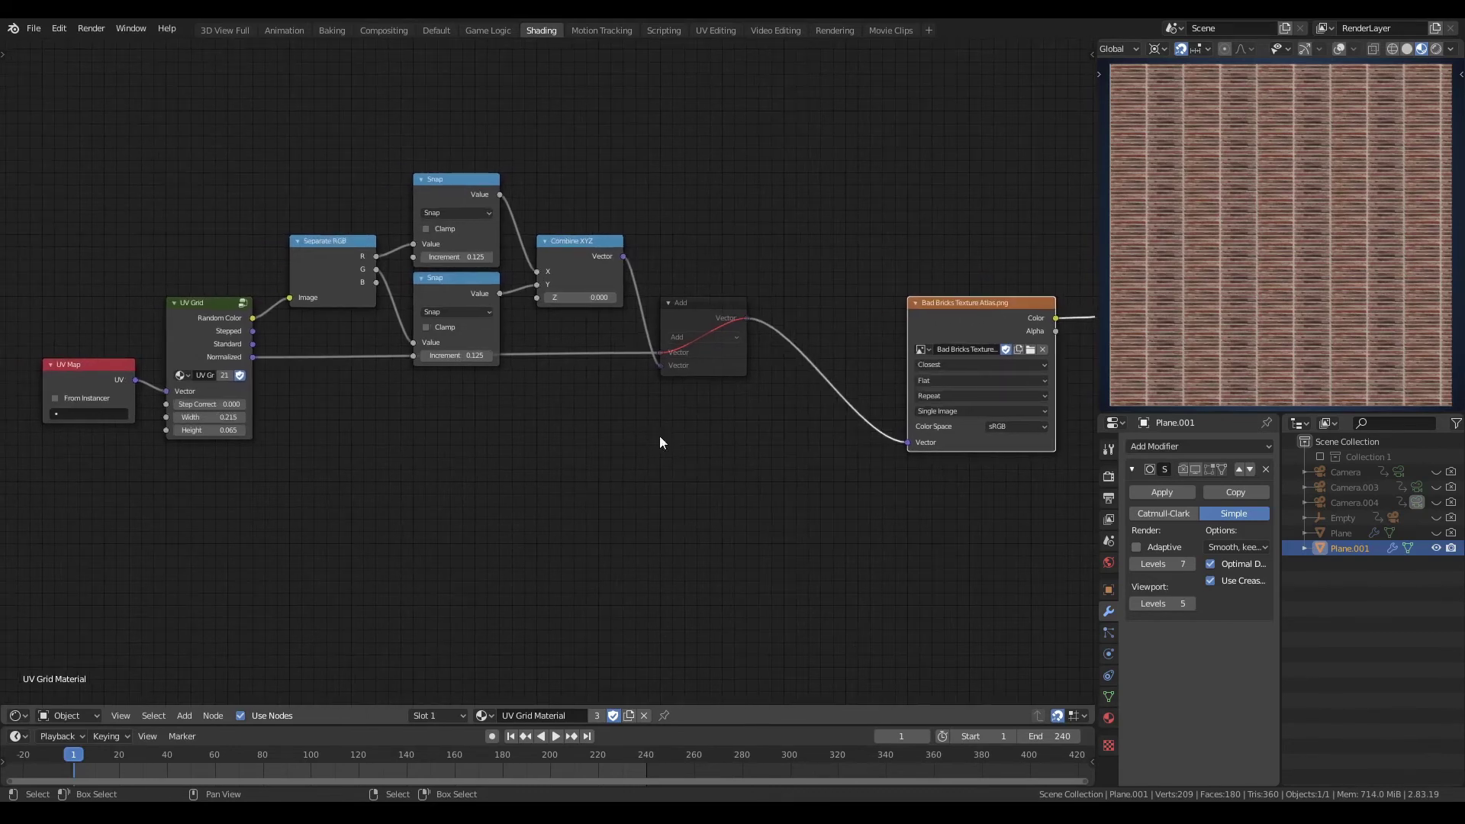
key(shift+a)
Step: Insert a Vector Math Multiply node between UV Grid's Normalized output and the Add node
mouse_move(539, 511)
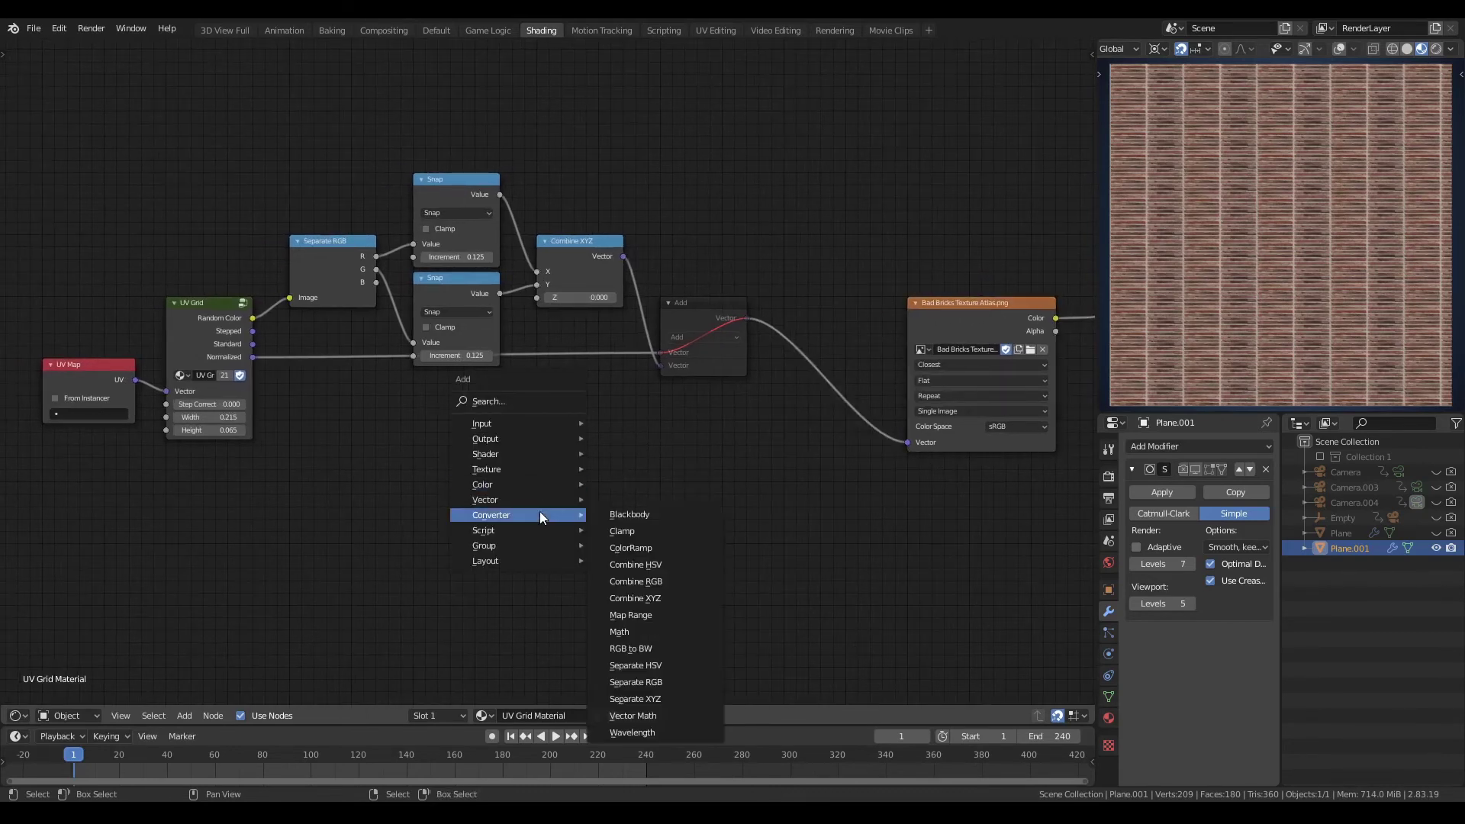
click(637, 716)
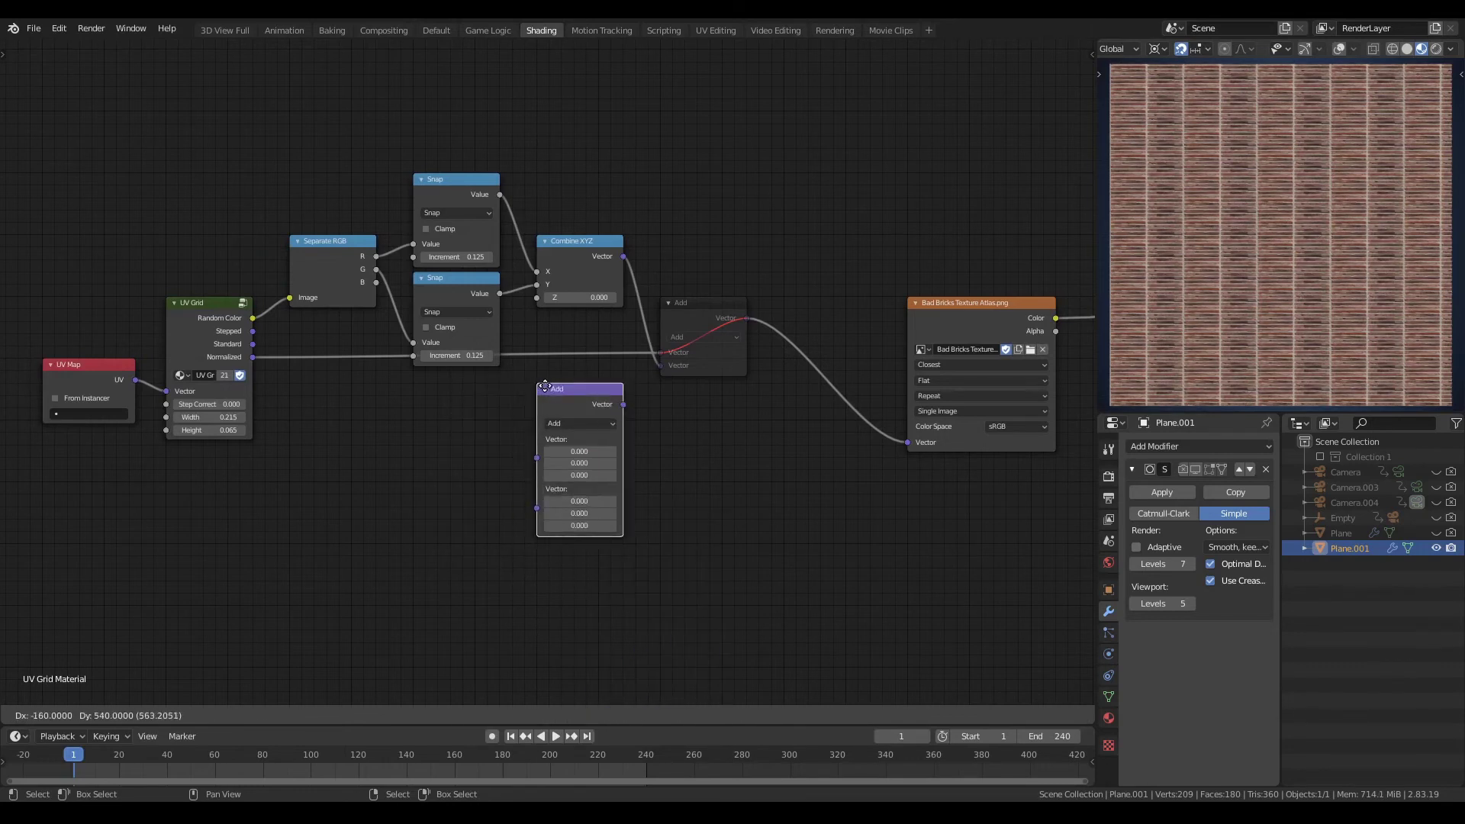
click(561, 403)
click(569, 424)
click(572, 465)
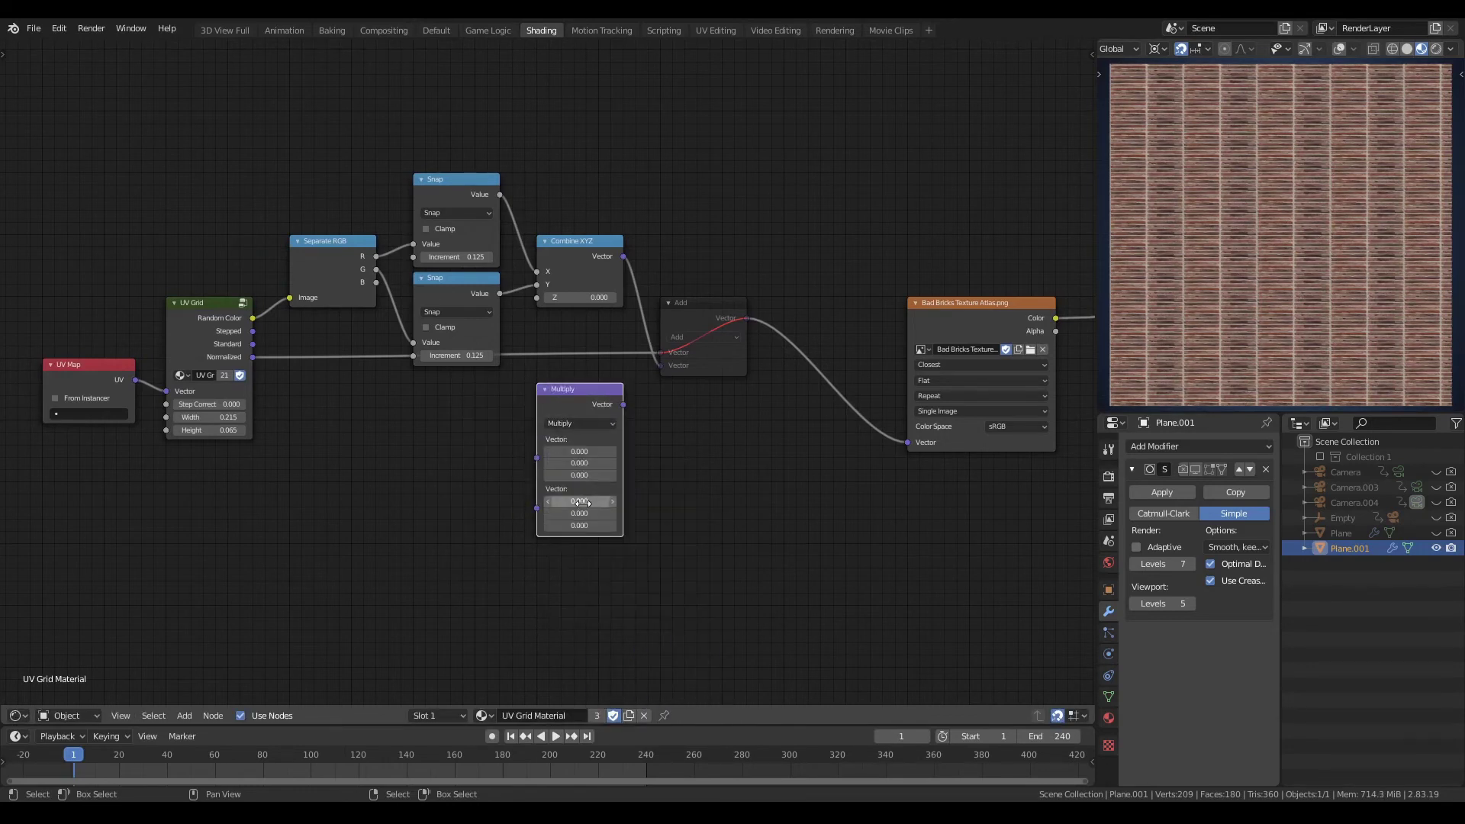
drag(579, 501, 579, 514)
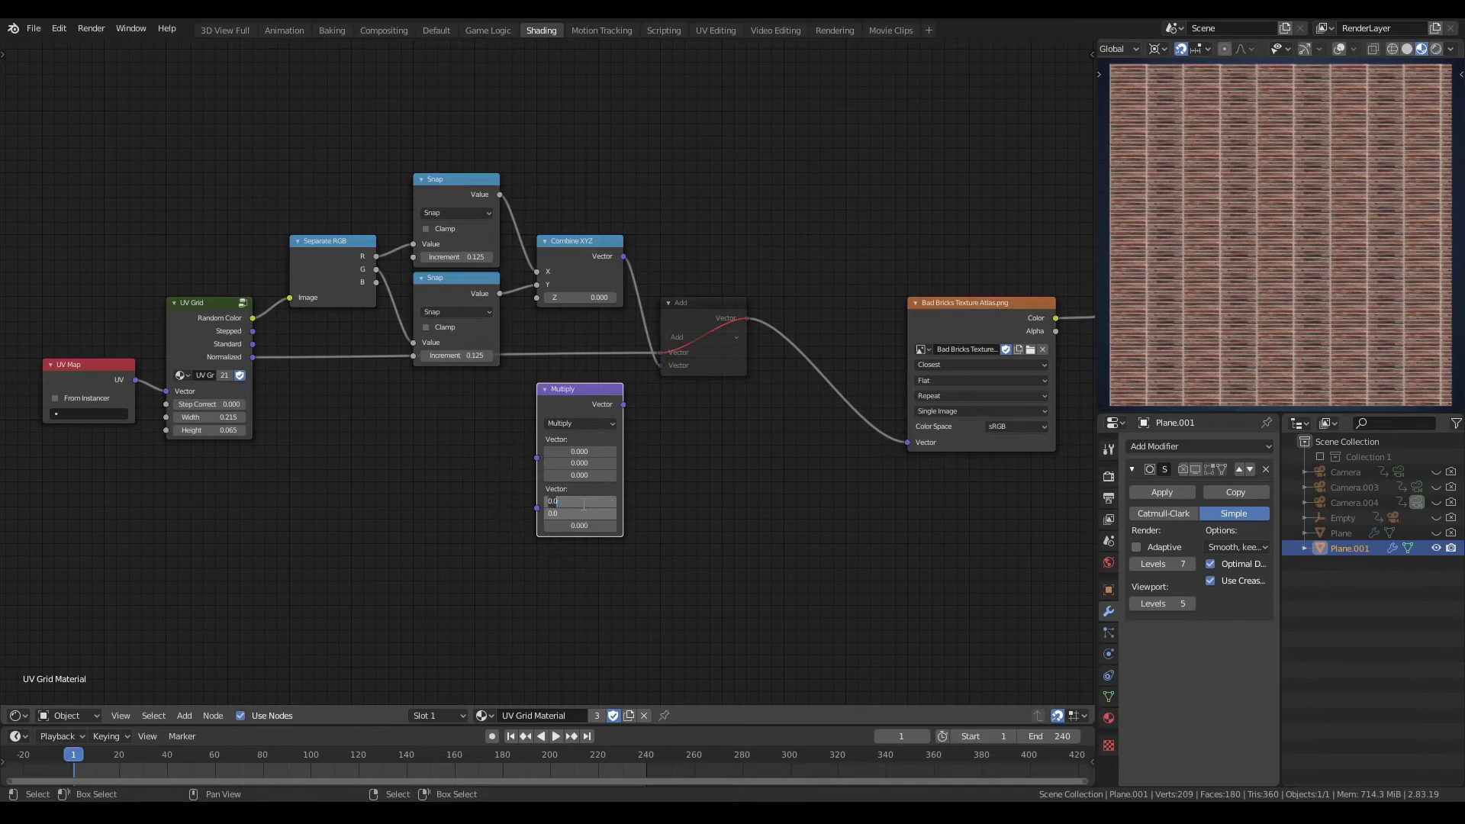
text(1)
key(Return)
drag(566, 397, 568, 366)
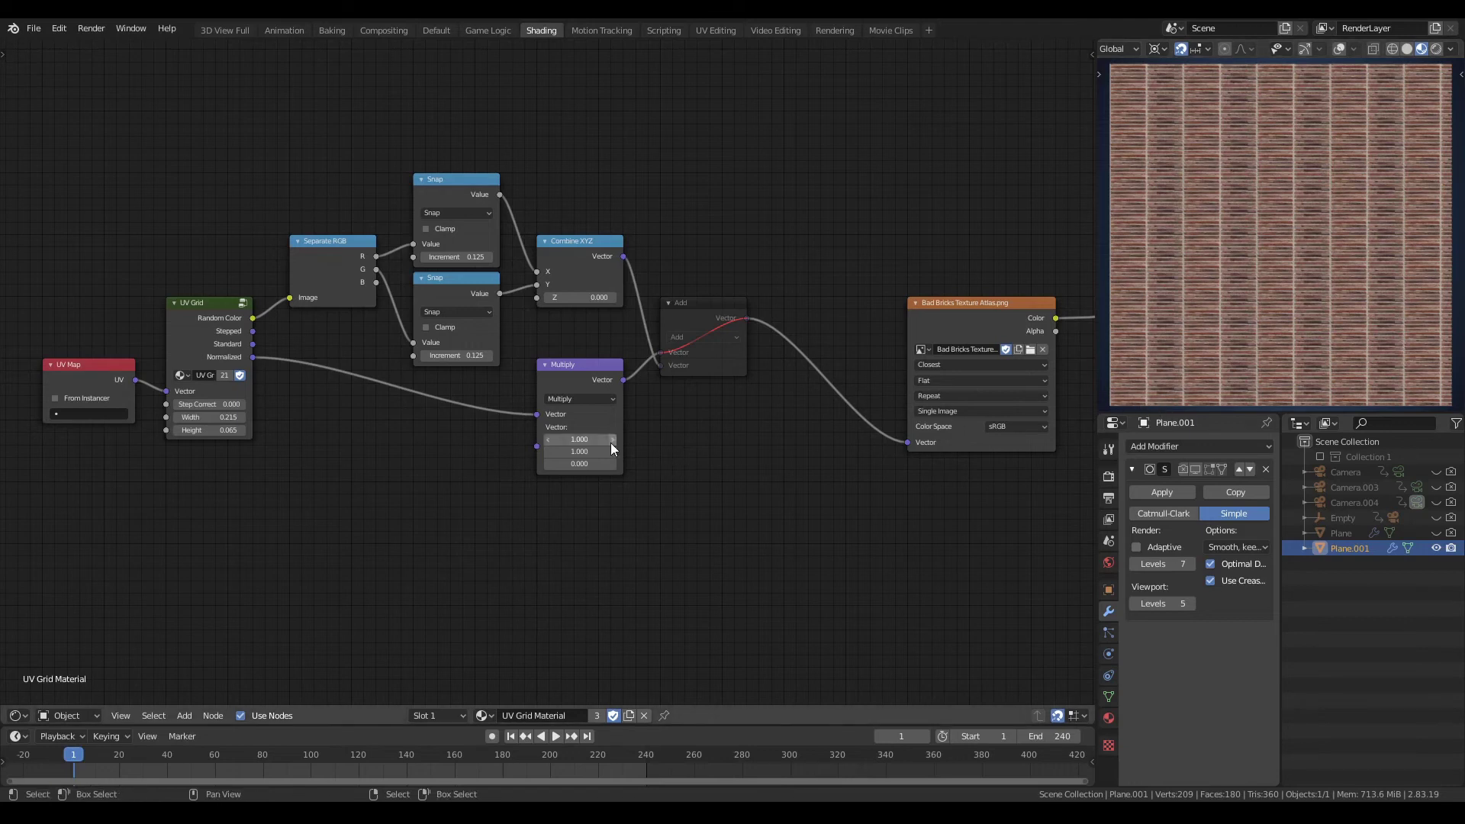
Step: Set the Multiply node's second vector to 1/2 in X and 1/6 in Y (0.500, 0.167)
click(579, 439)
text(1/2)
key(Return)
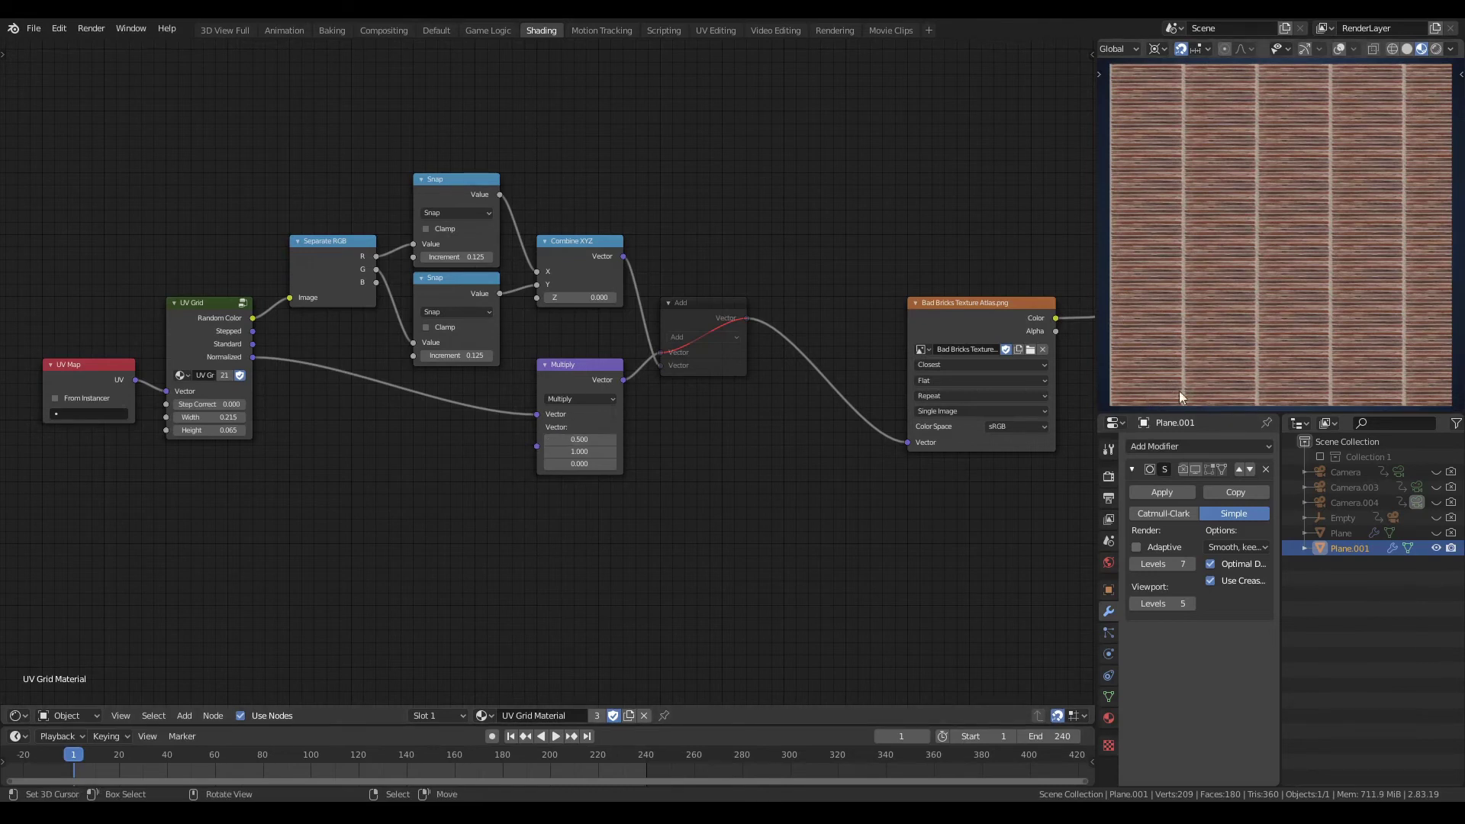
double_click(582, 452)
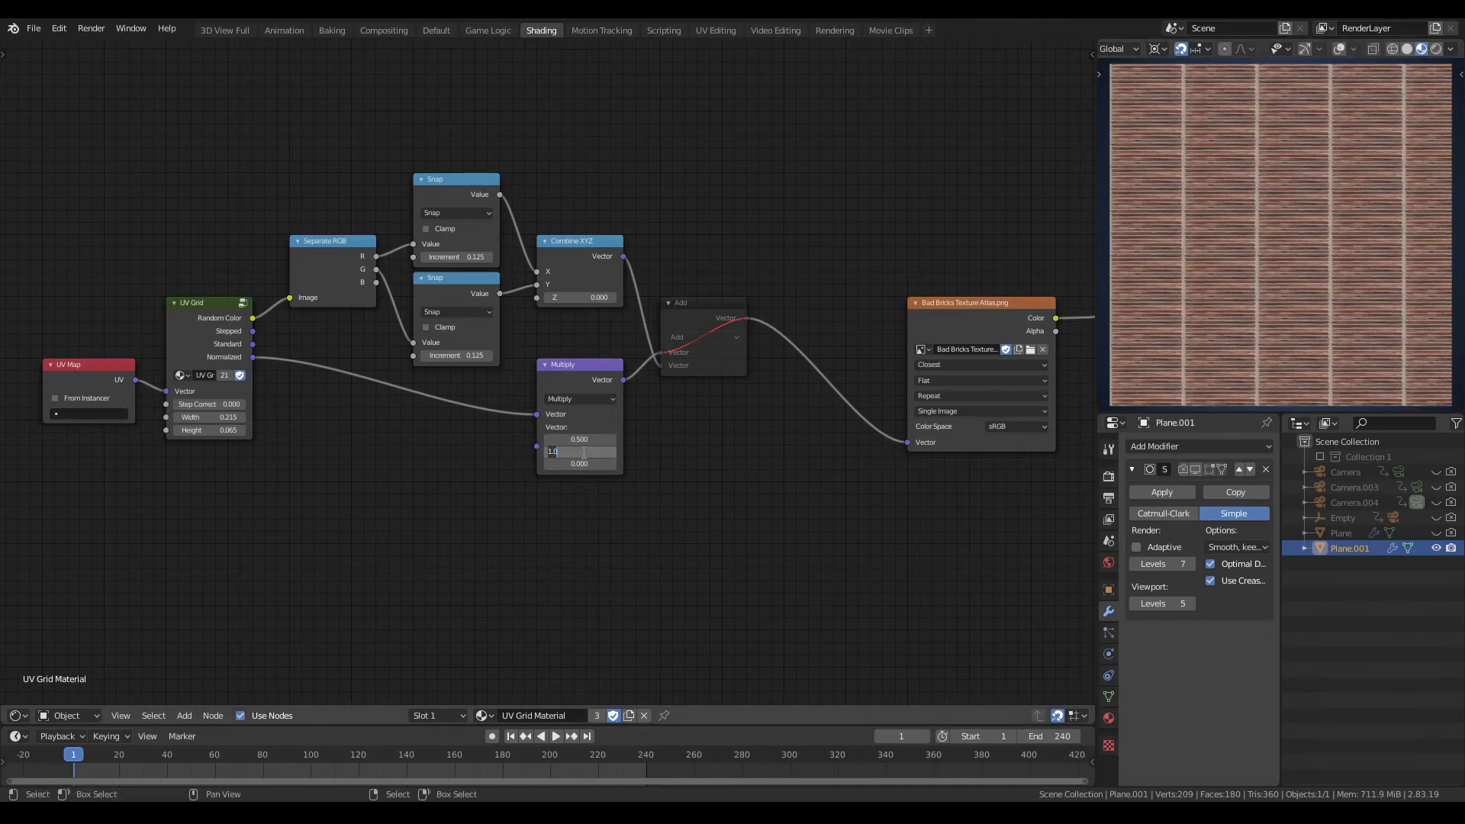
text(167)
key(Return)
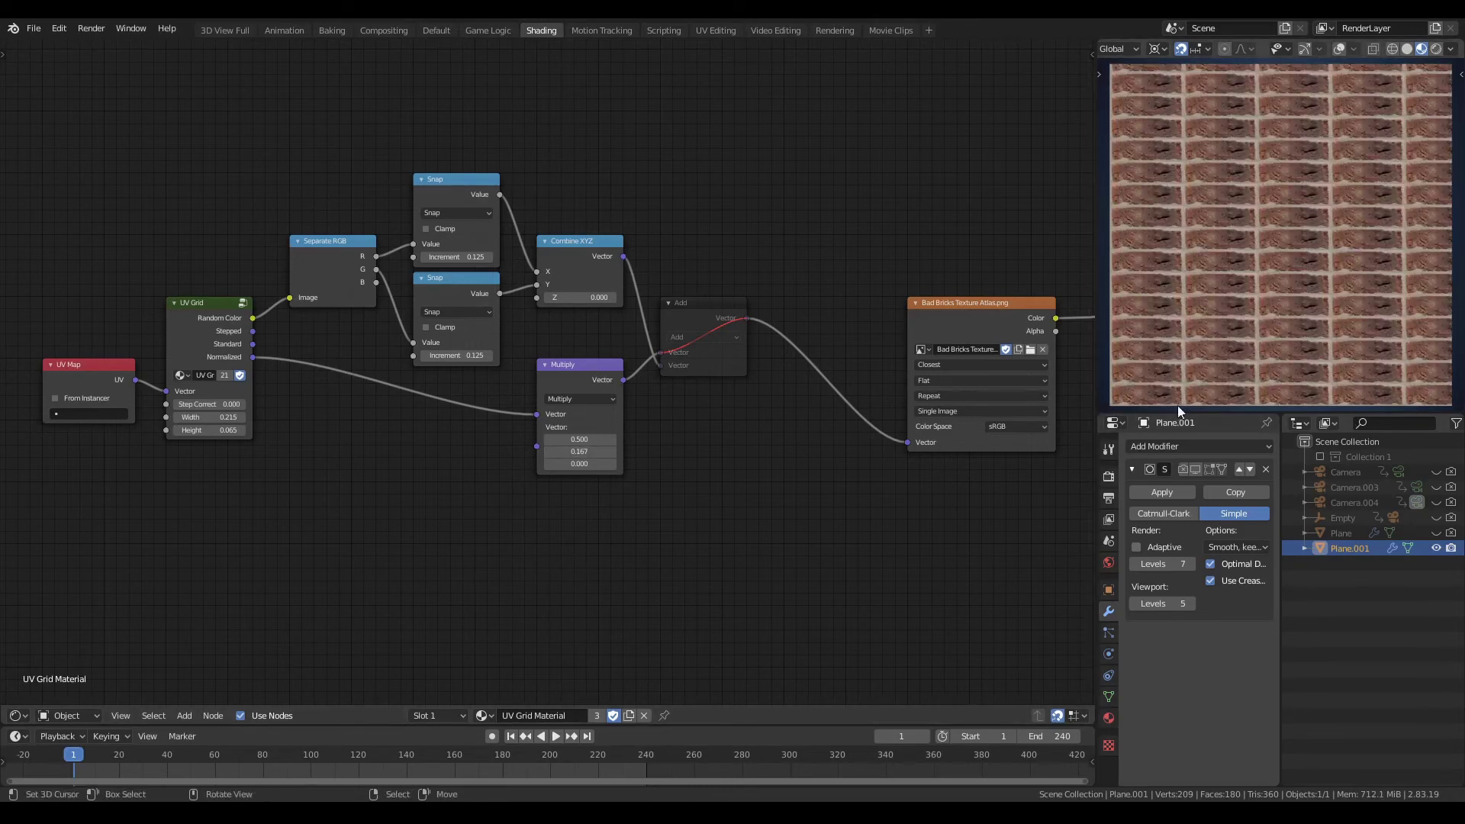
Step: Re-add an Overlay Mix with Random Color, then wire the brick atlas colour straight to the output
scroll(768, 489, down, 1)
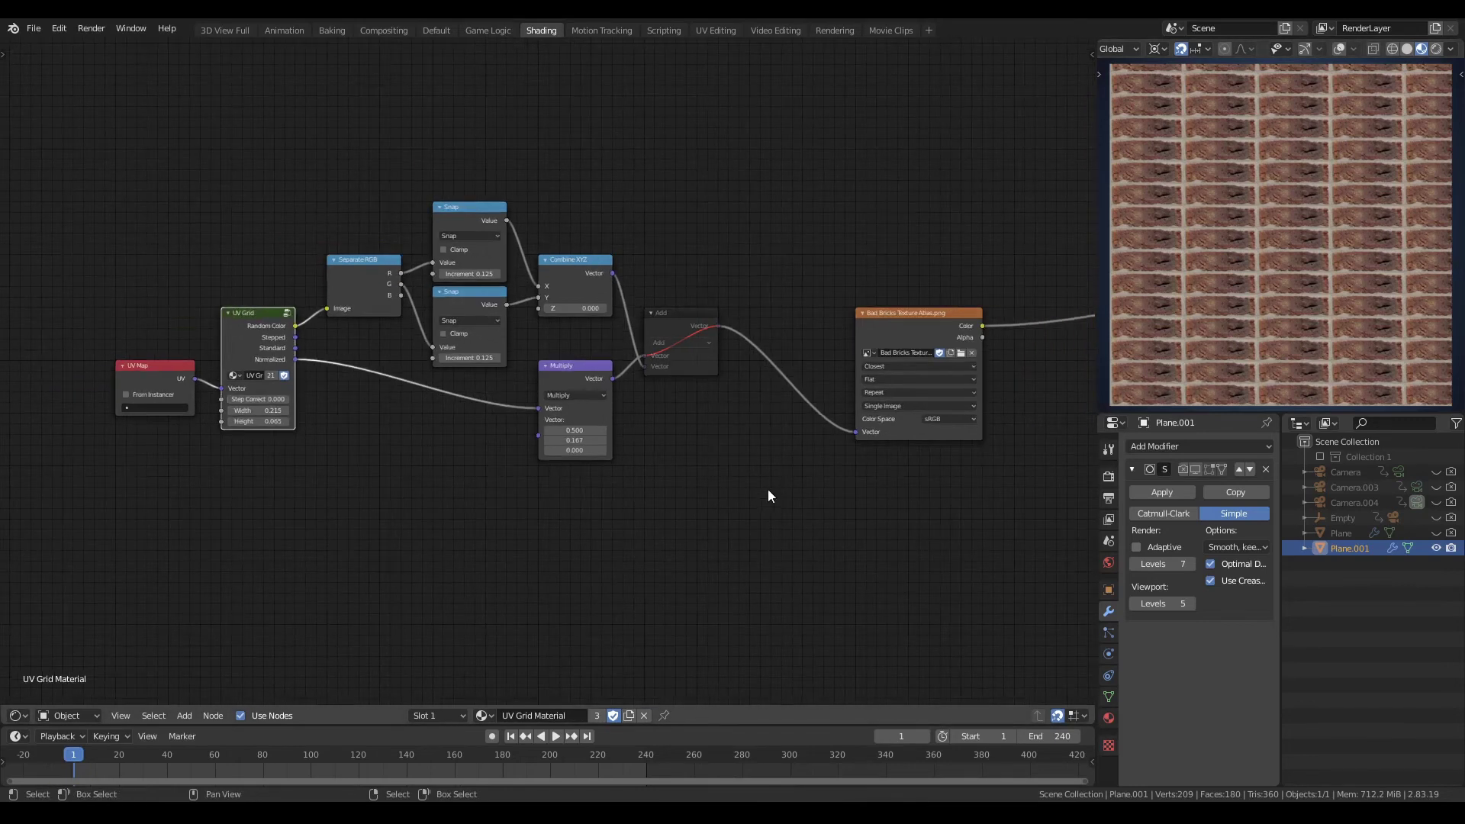
middle_drag(768, 488, 677, 461)
key(shift+a)
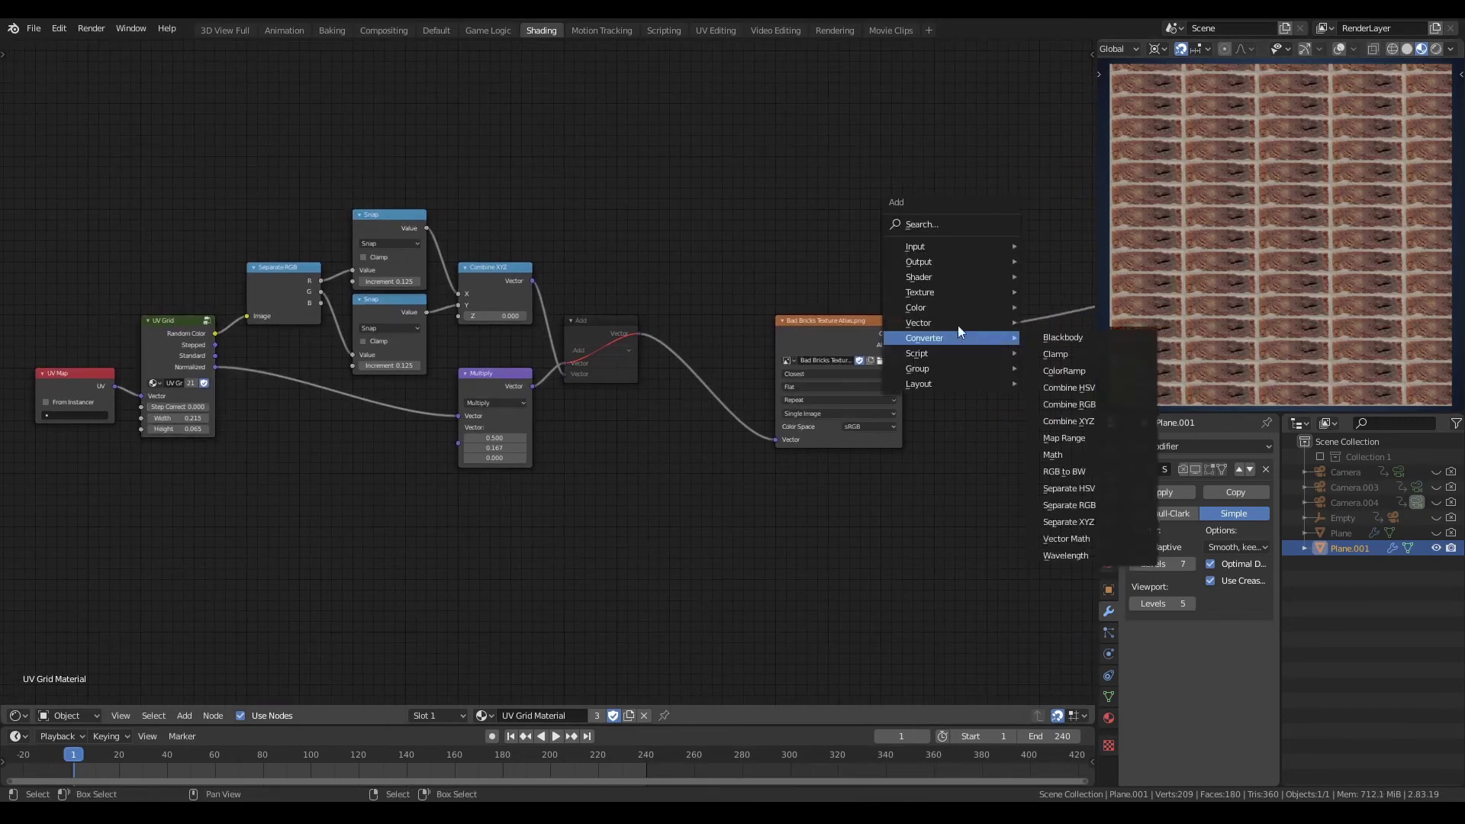
mouse_move(954, 305)
click(1058, 390)
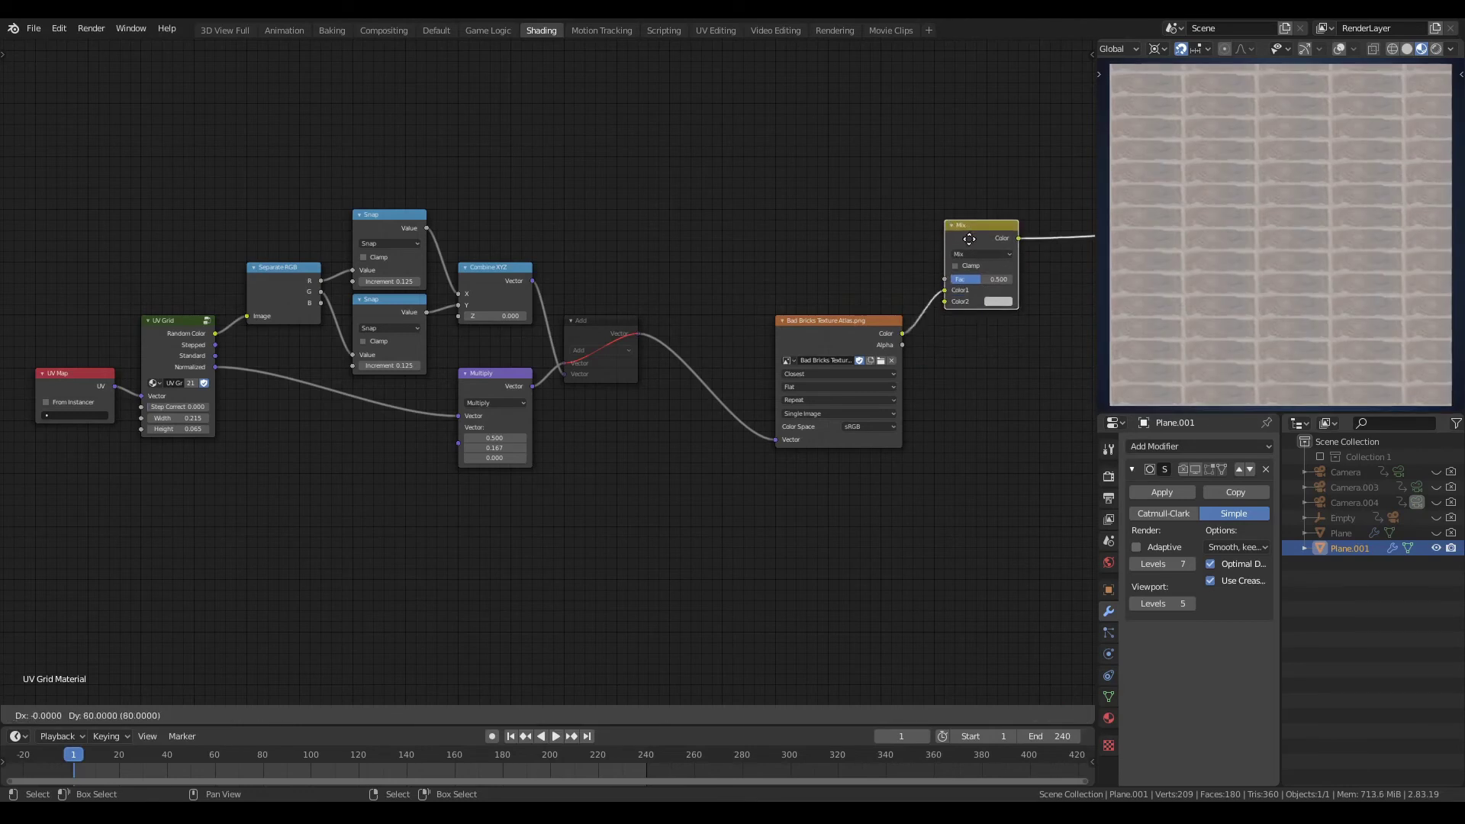
click(953, 231)
drag(217, 333, 941, 288)
click(968, 244)
click(954, 365)
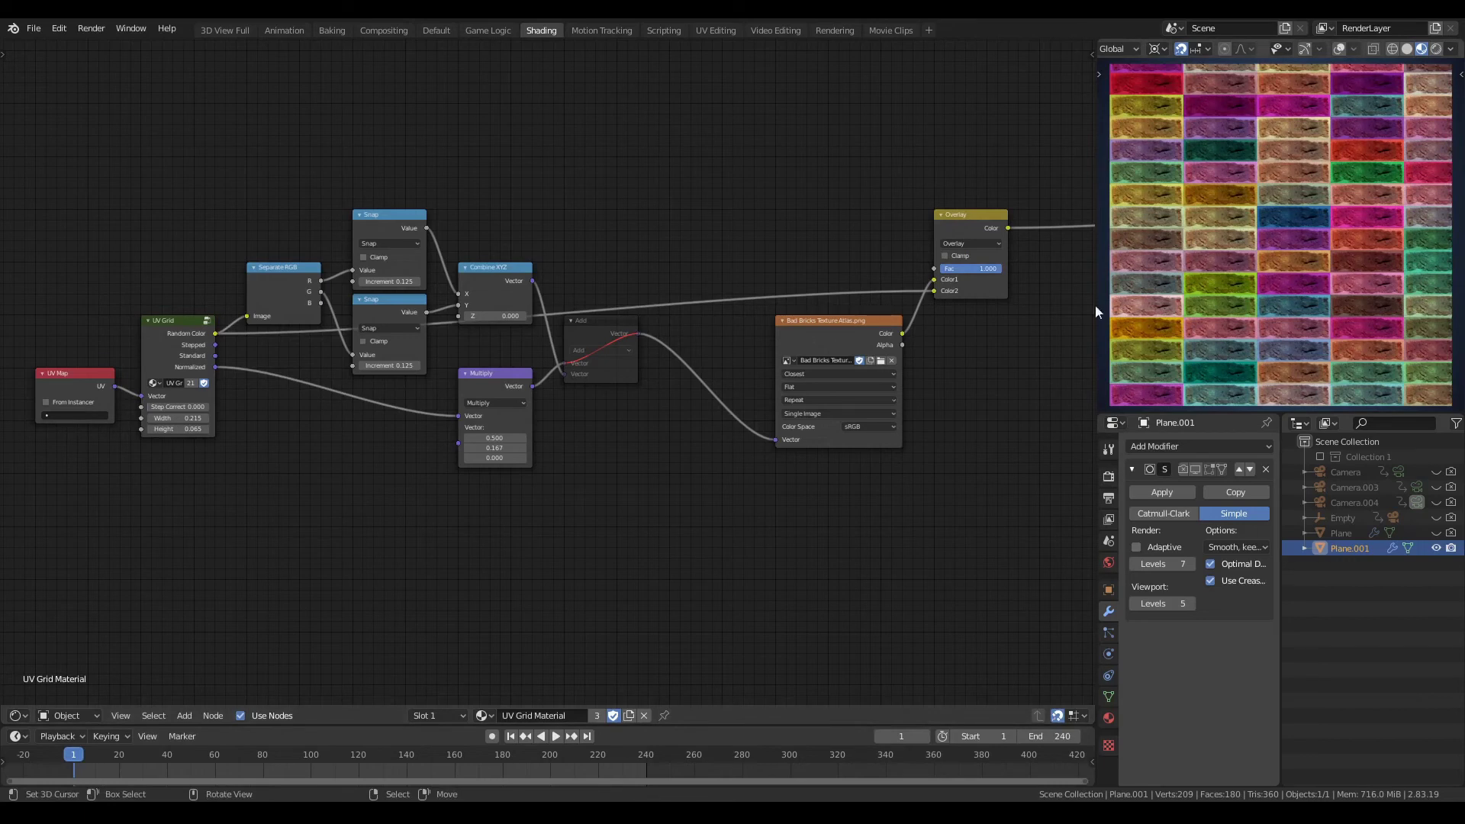
ctrl+shift+click(875, 331)
click(962, 216)
Step: Delete the Overlay node and set the top Snap node's increment to 0.500
key(x)
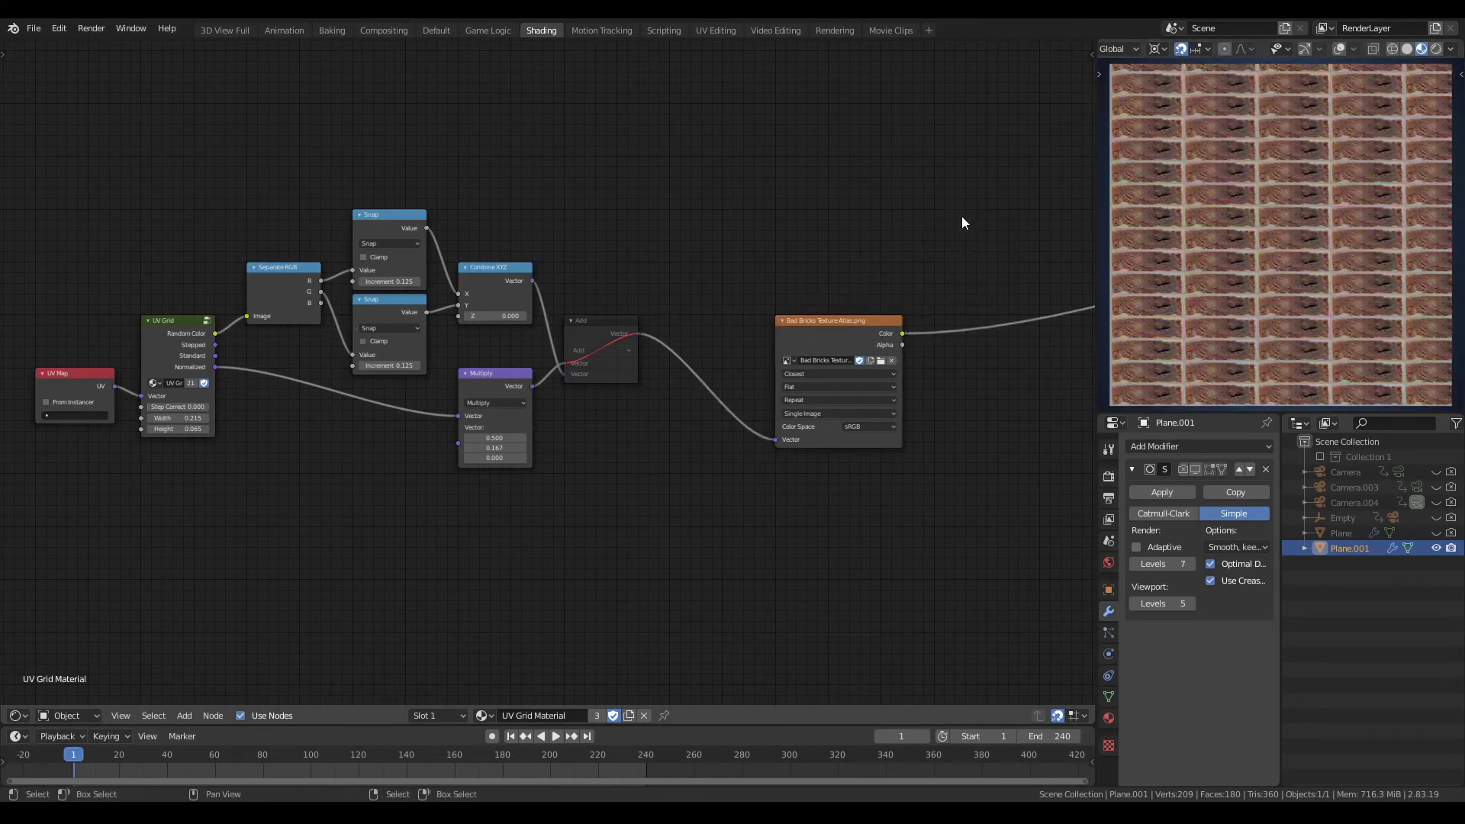
scroll(600, 373, up, 2)
middle_drag(600, 373, 707, 252)
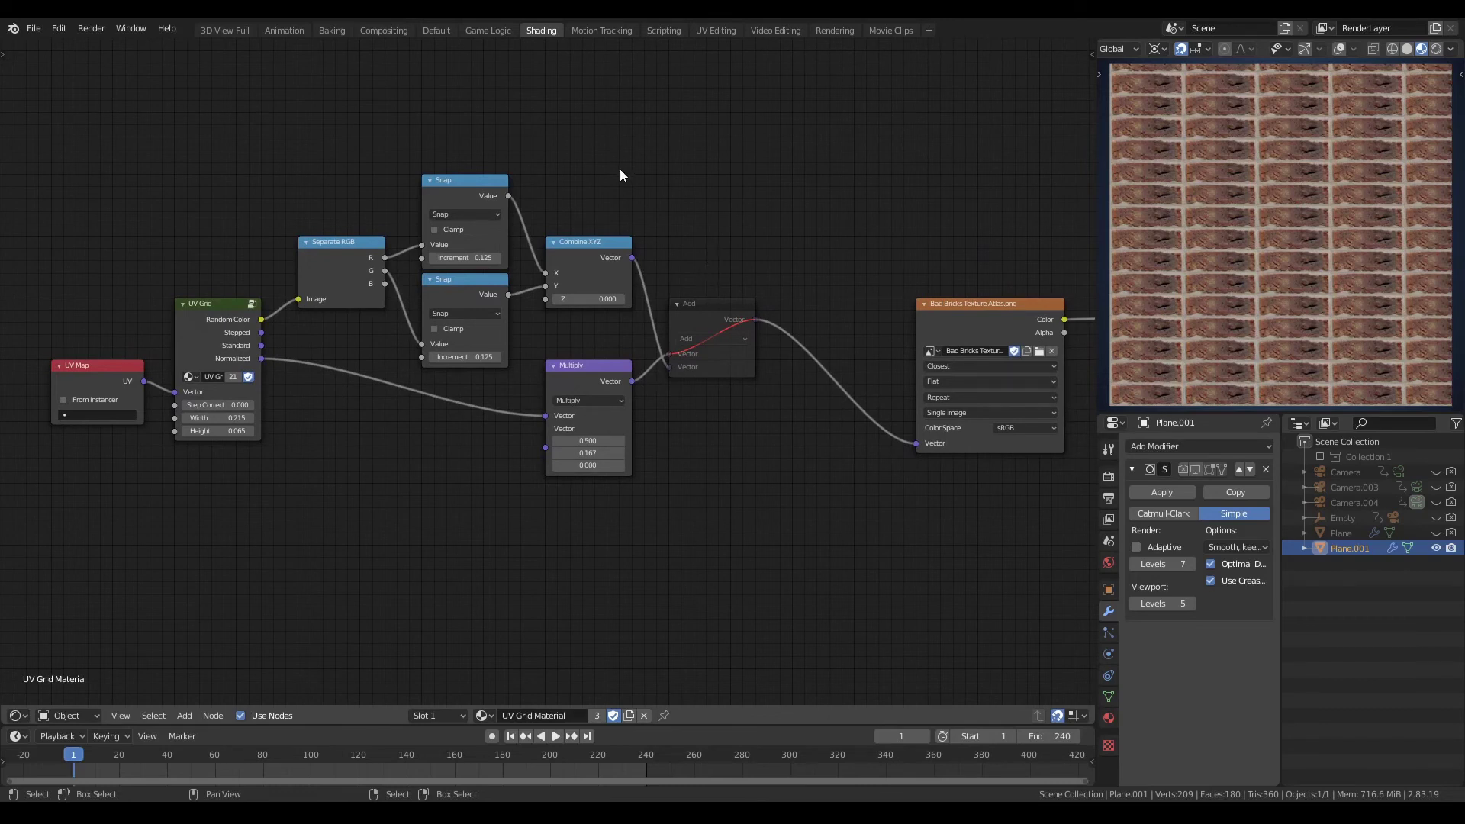
click(464, 184)
double_click(468, 258)
text(0.5)
key(Return)
Step: Set the lower Snap increment to 1/6 (0.167) and unmute the Add node
double_click(468, 357)
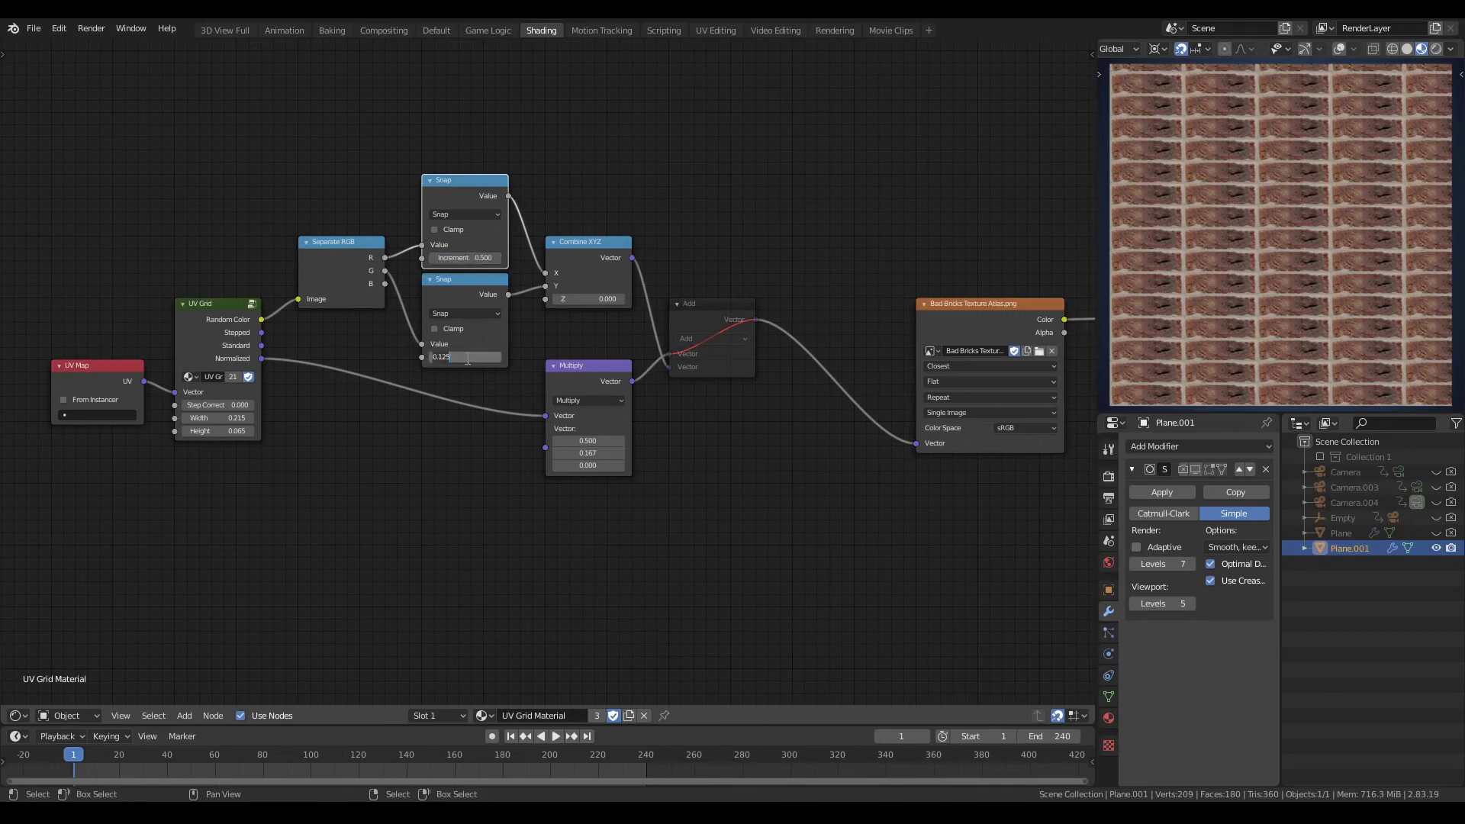
text(1)
text(/6)
key(Return)
click(712, 312)
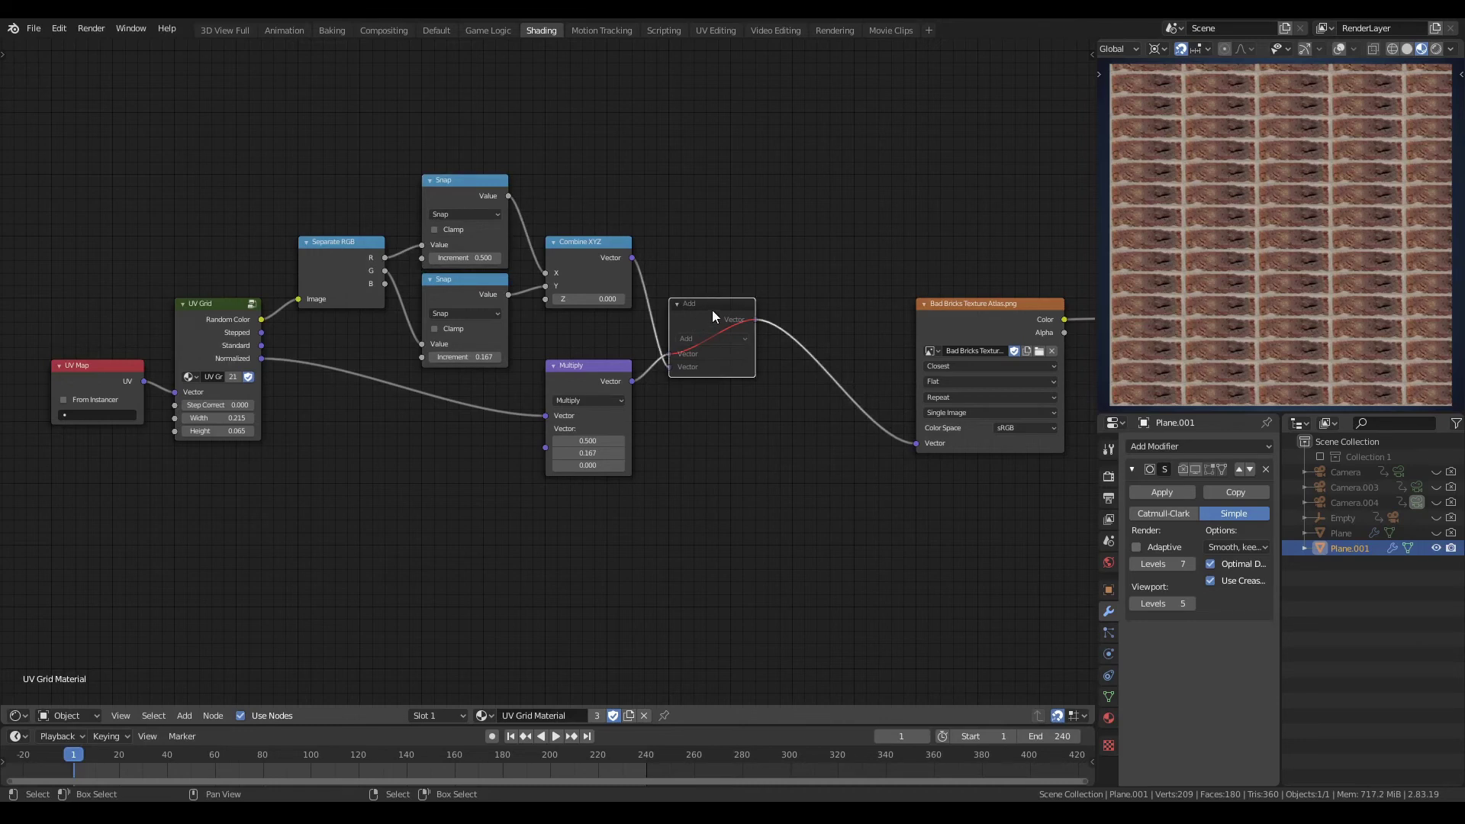
key(m)
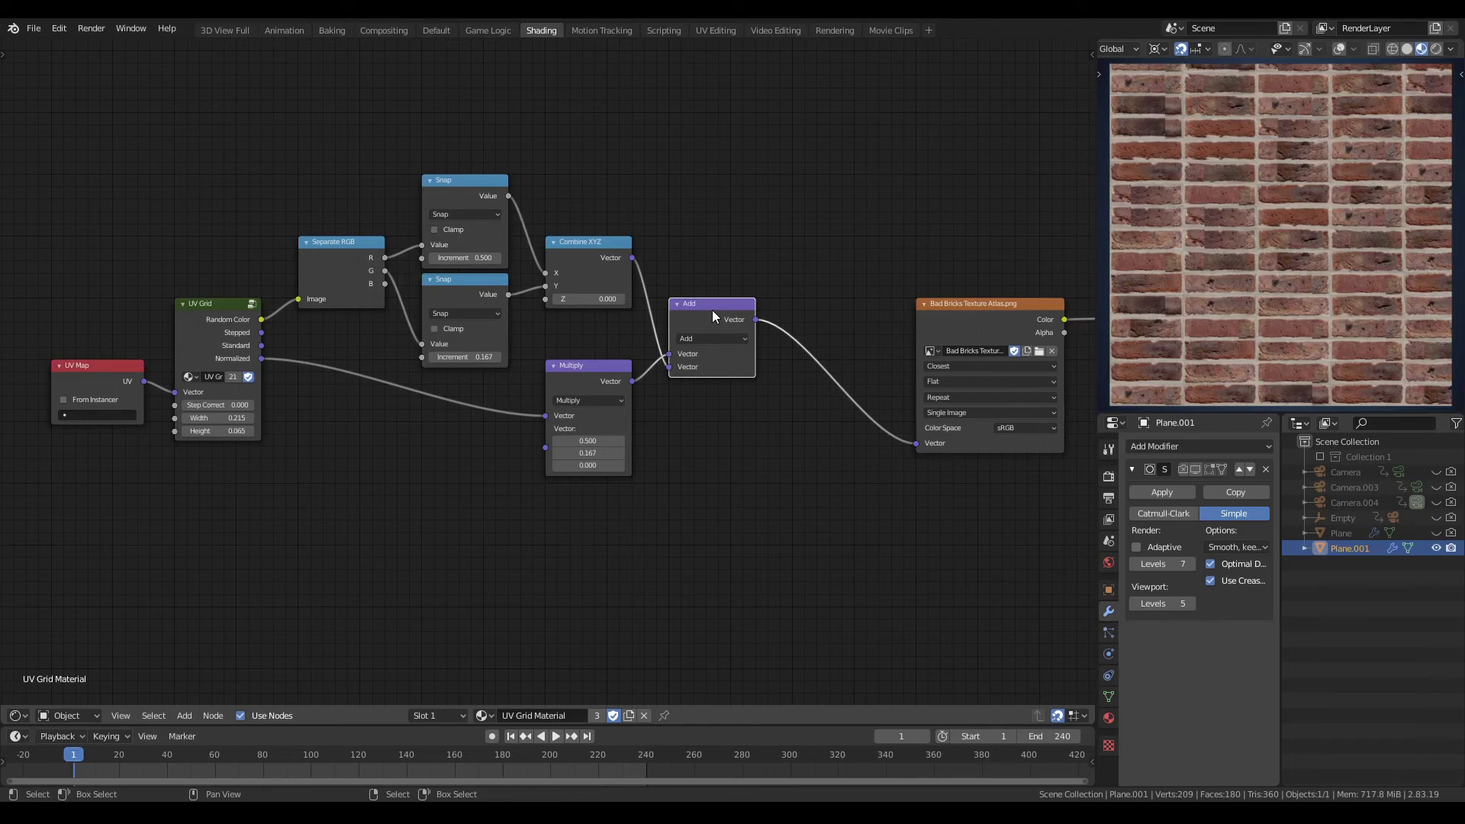
click(588, 334)
ctrl+shift+click(221, 309)
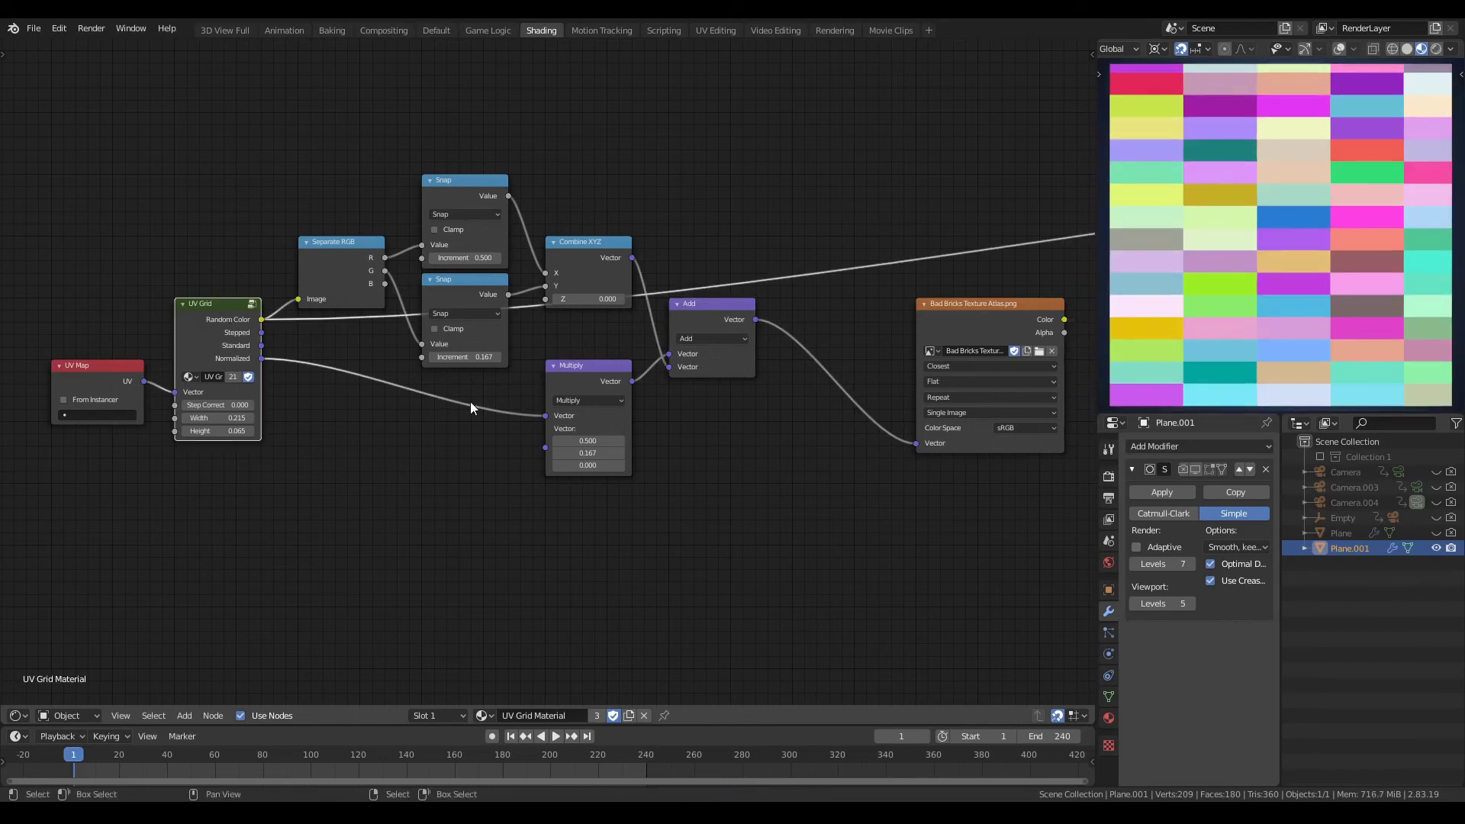
ctrl+shift+click(980, 313)
click(798, 456)
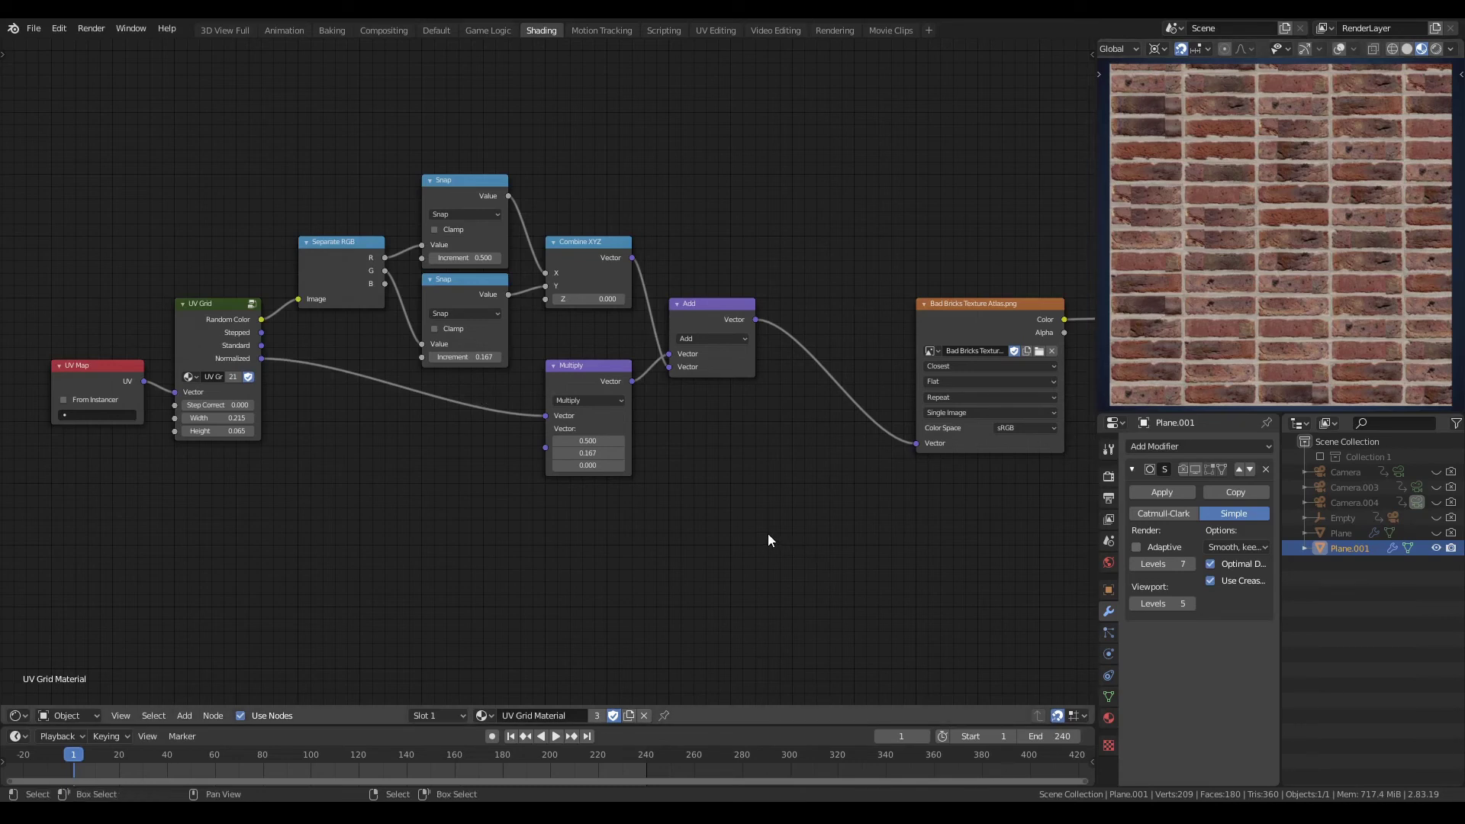
click(210, 311)
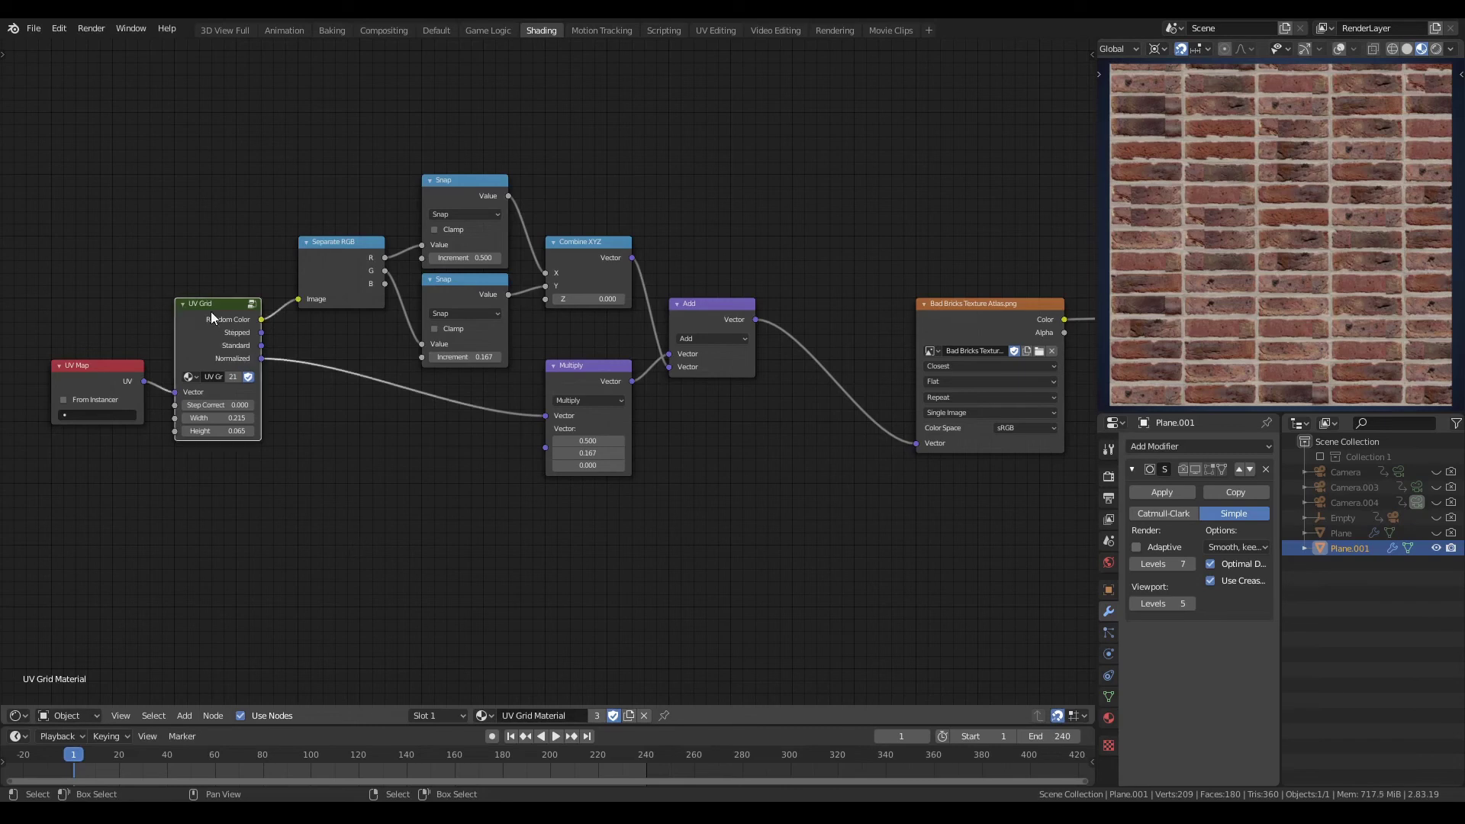
Step: Inside the UV Grid group, set the Combine XYZ feeding White Noise to Z 0.440
key(Tab)
middle_drag(805, 424, 744, 440)
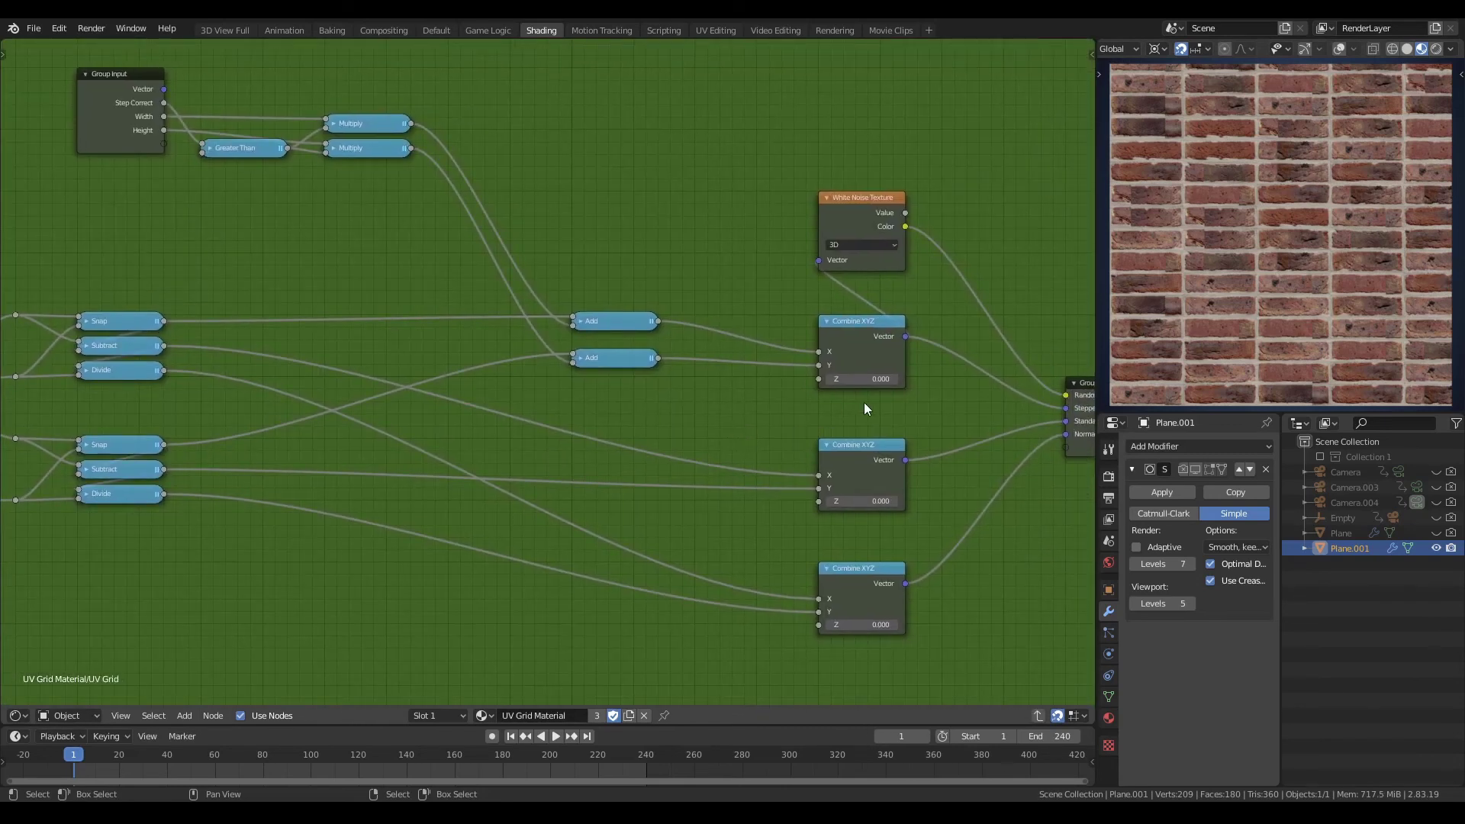
middle_drag(860, 378, 757, 381)
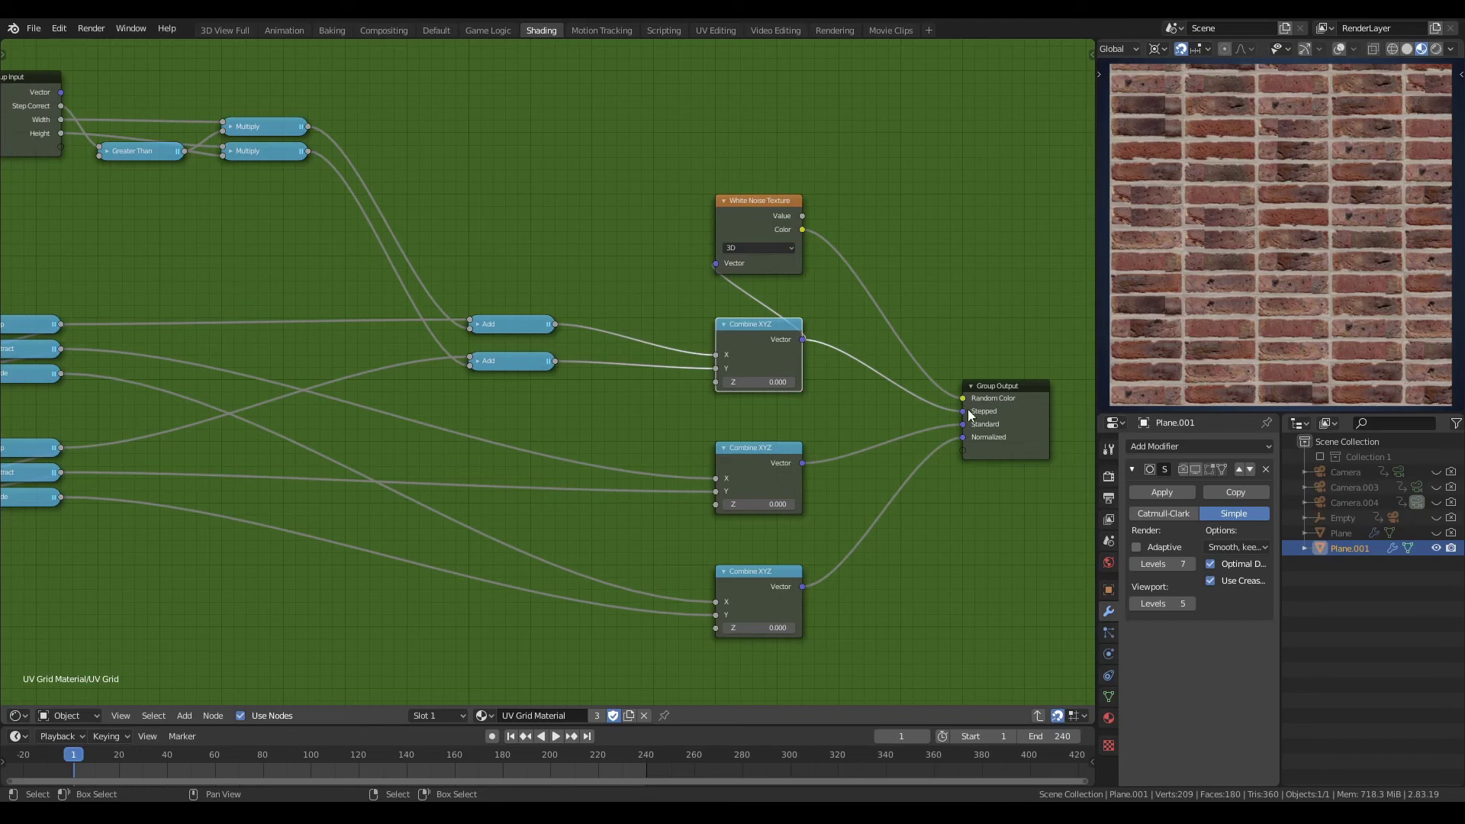
click(754, 209)
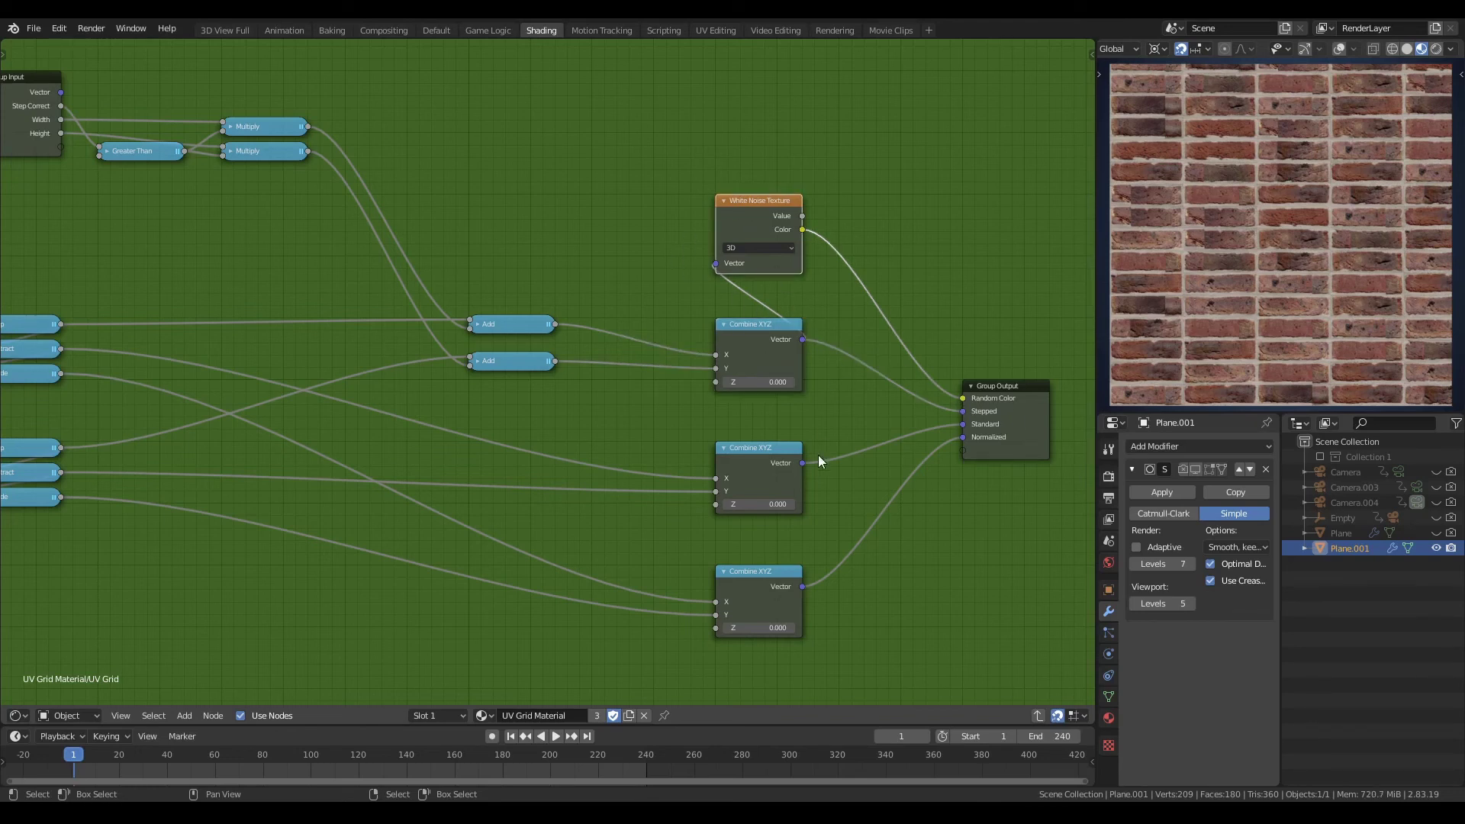
click(757, 416)
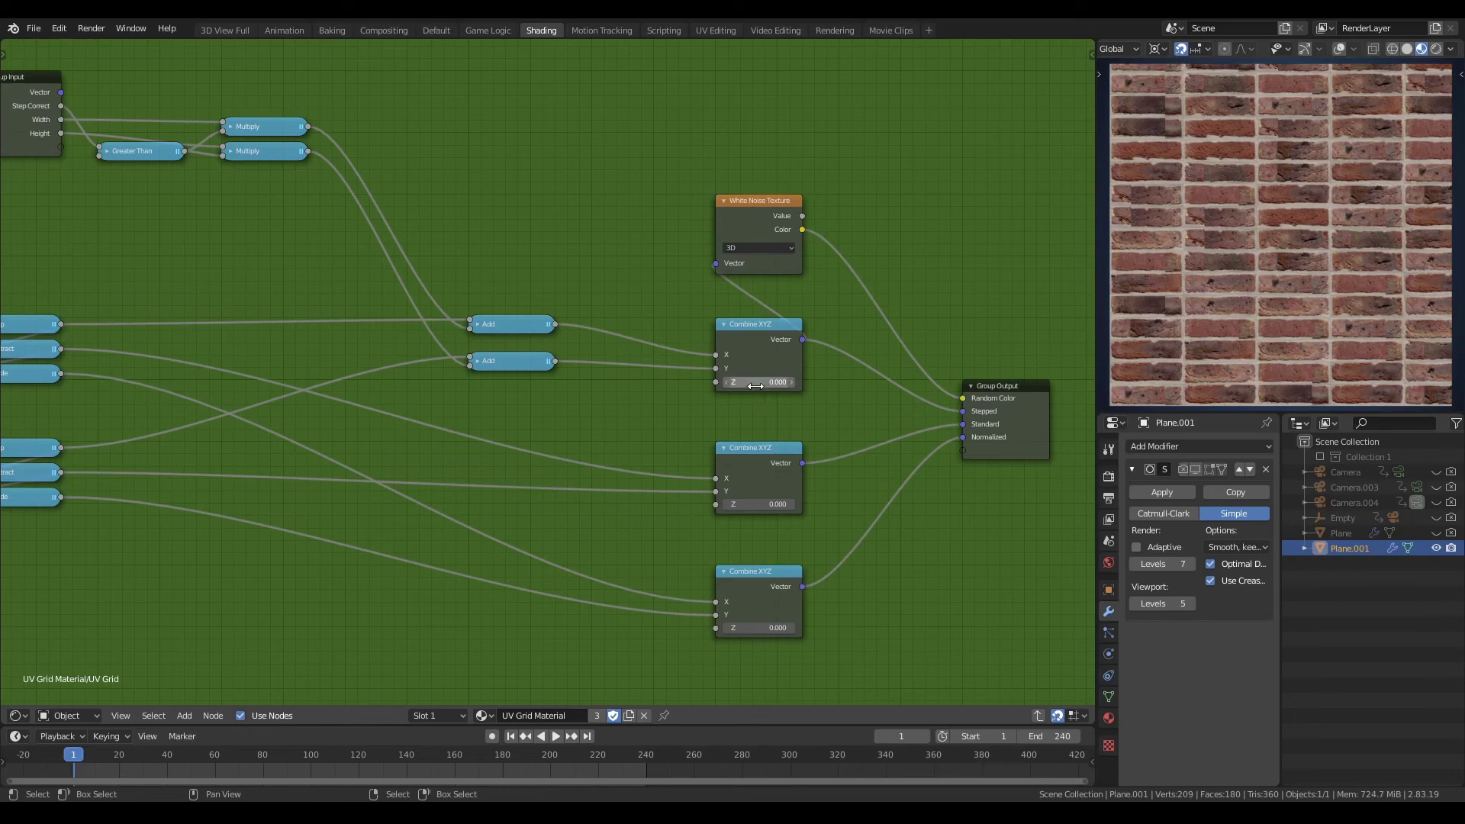
drag(756, 383, 781, 383)
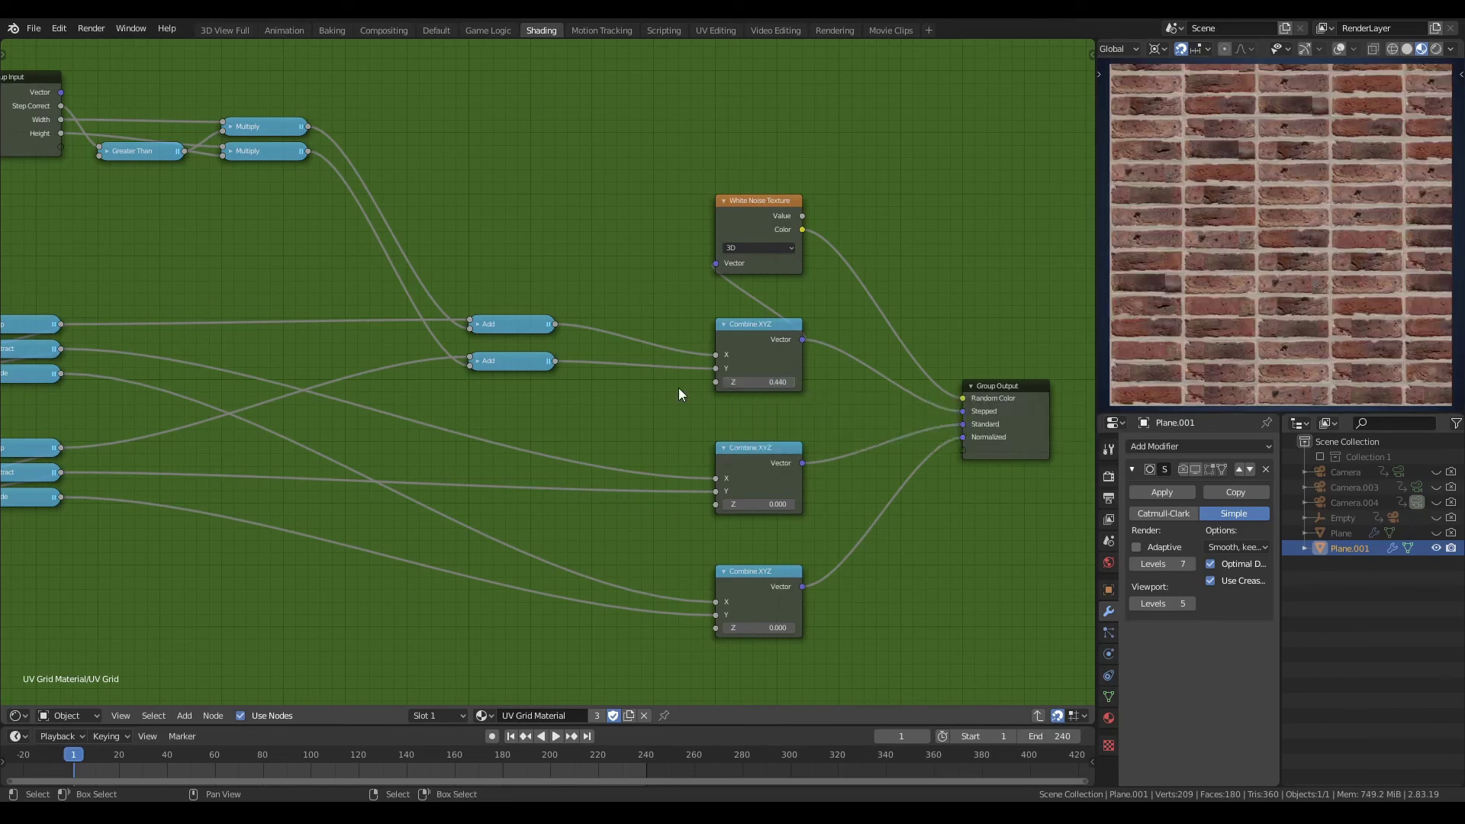
click(761, 382)
key(Return)
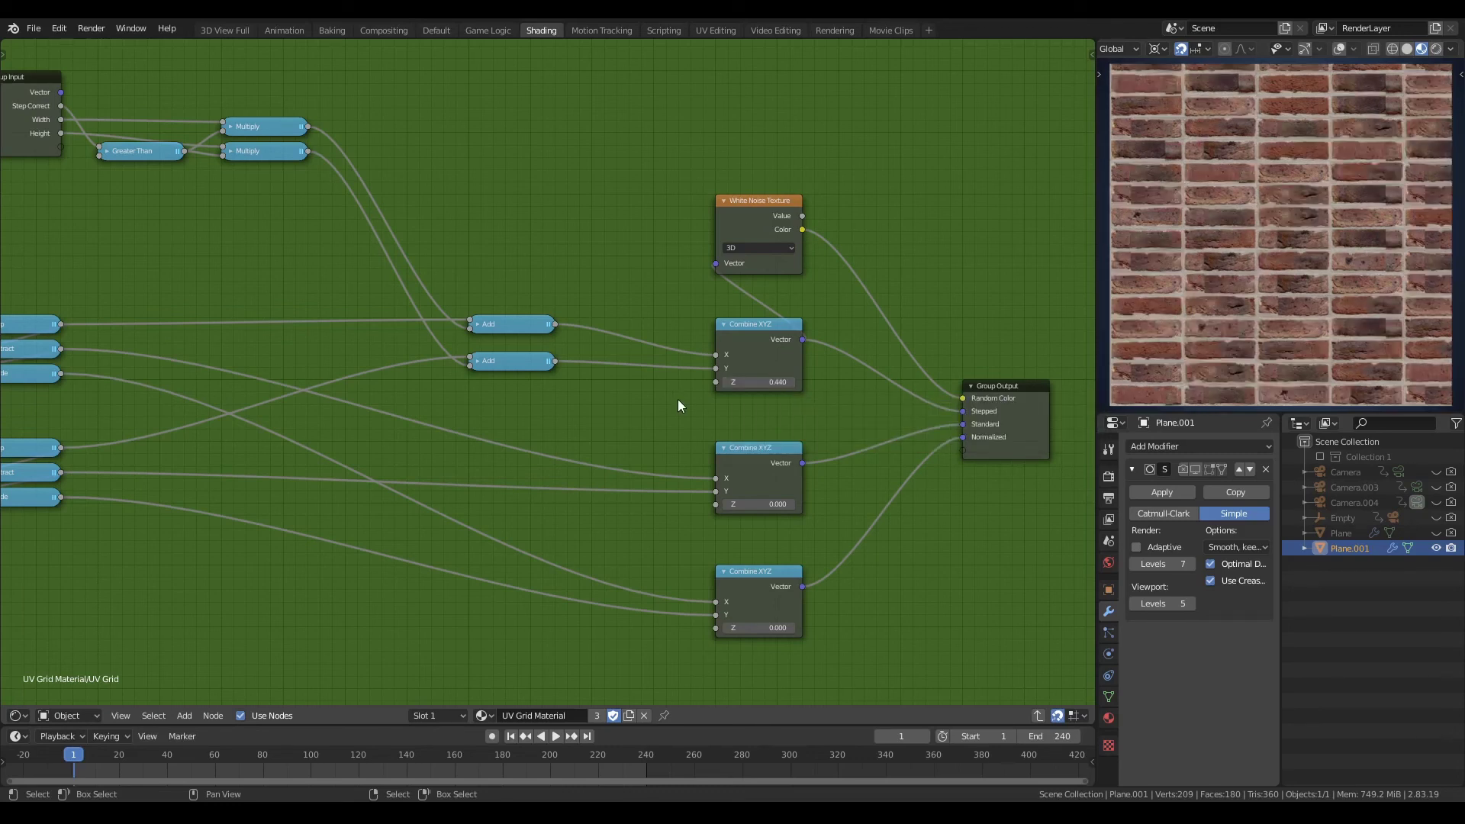
click(751, 327)
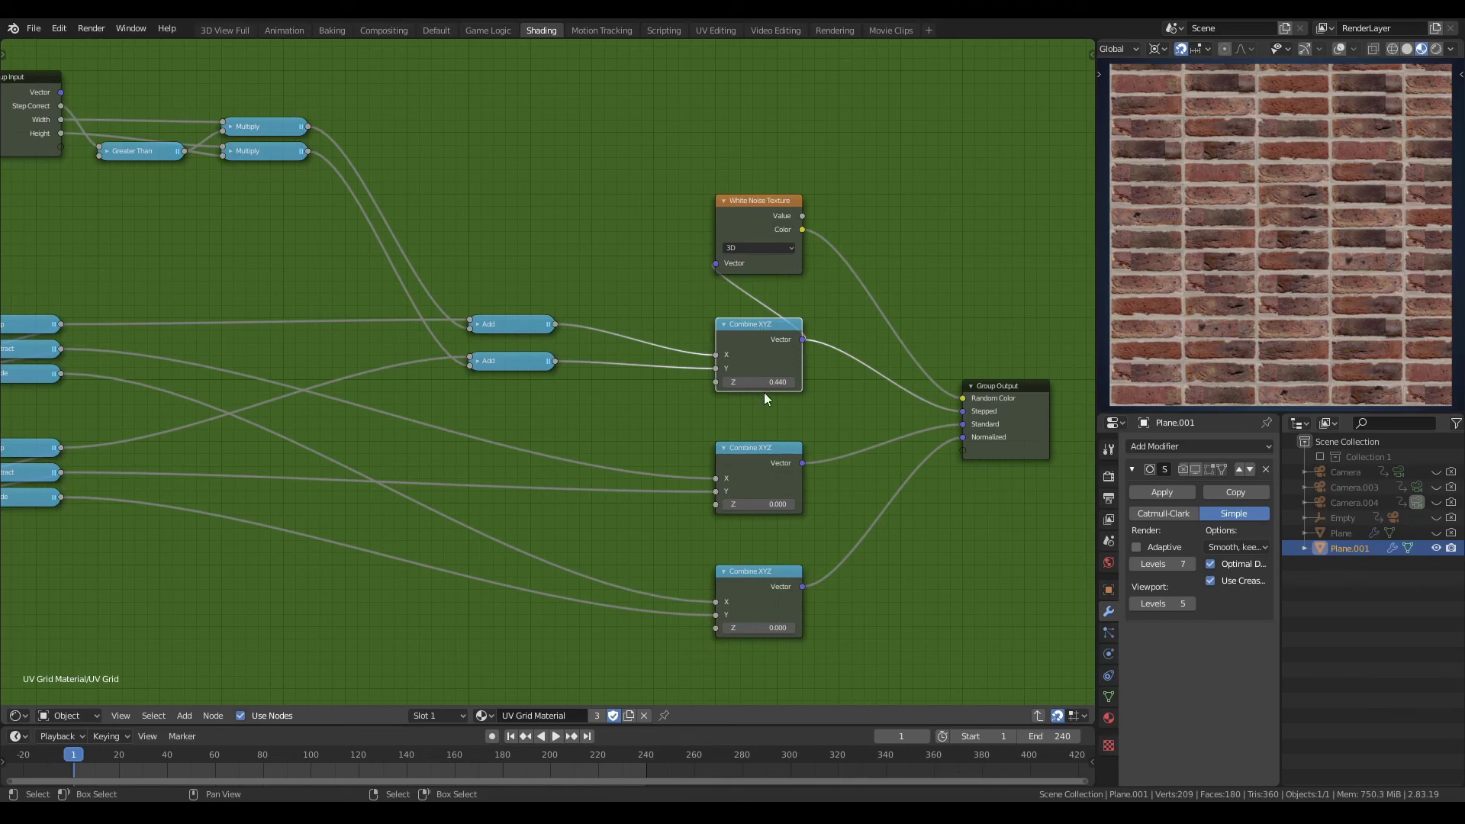
Step: Reset the Combine XYZ Z value back to 0
drag(716, 382, 561, 435)
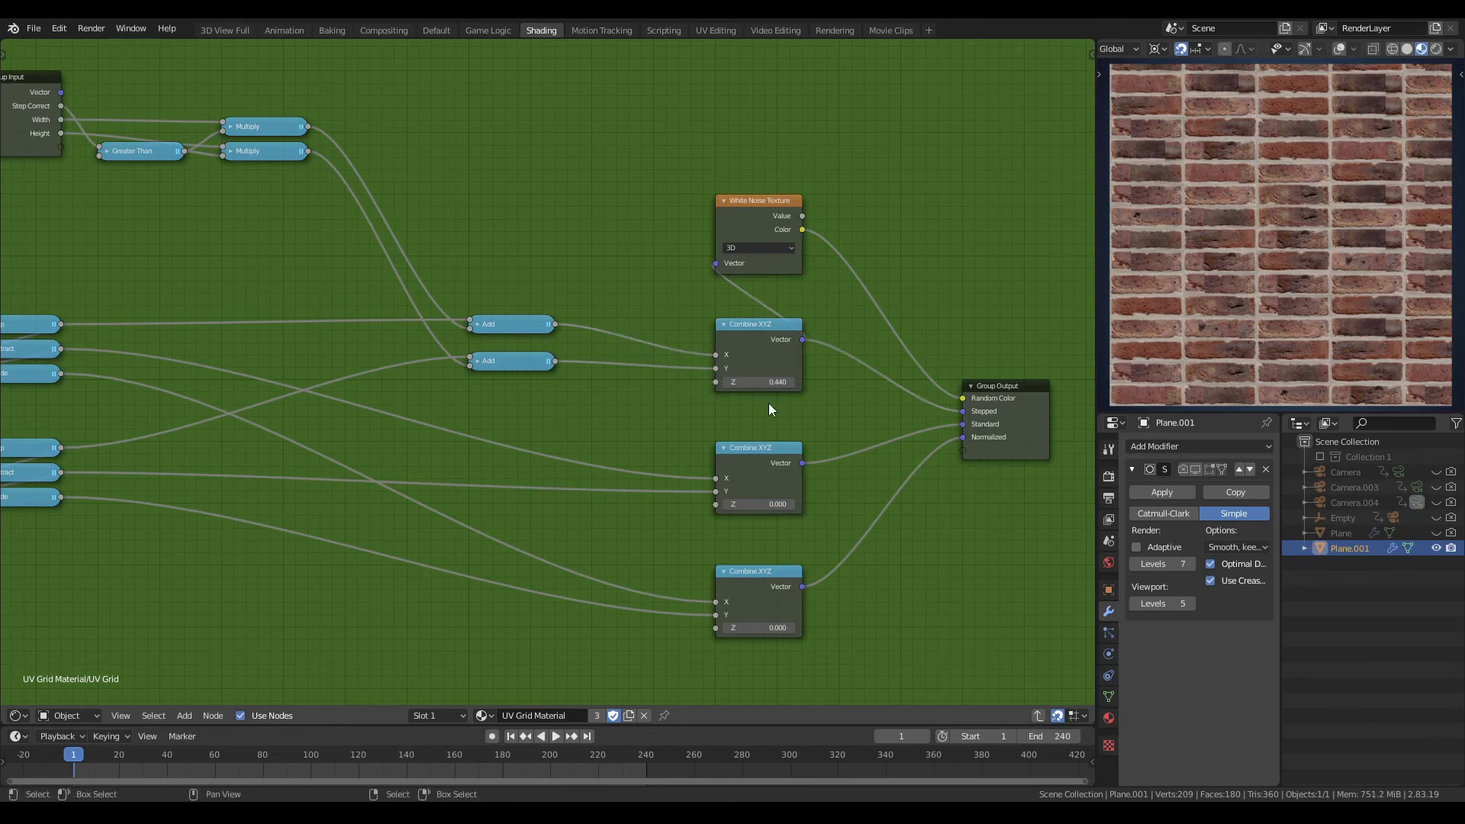
click(762, 382)
text(0)
key(Return)
Step: Link a duplicated Group Input's empty socket to Combine XYZ Z and test it from the material
click(34, 99)
key(shift+d)
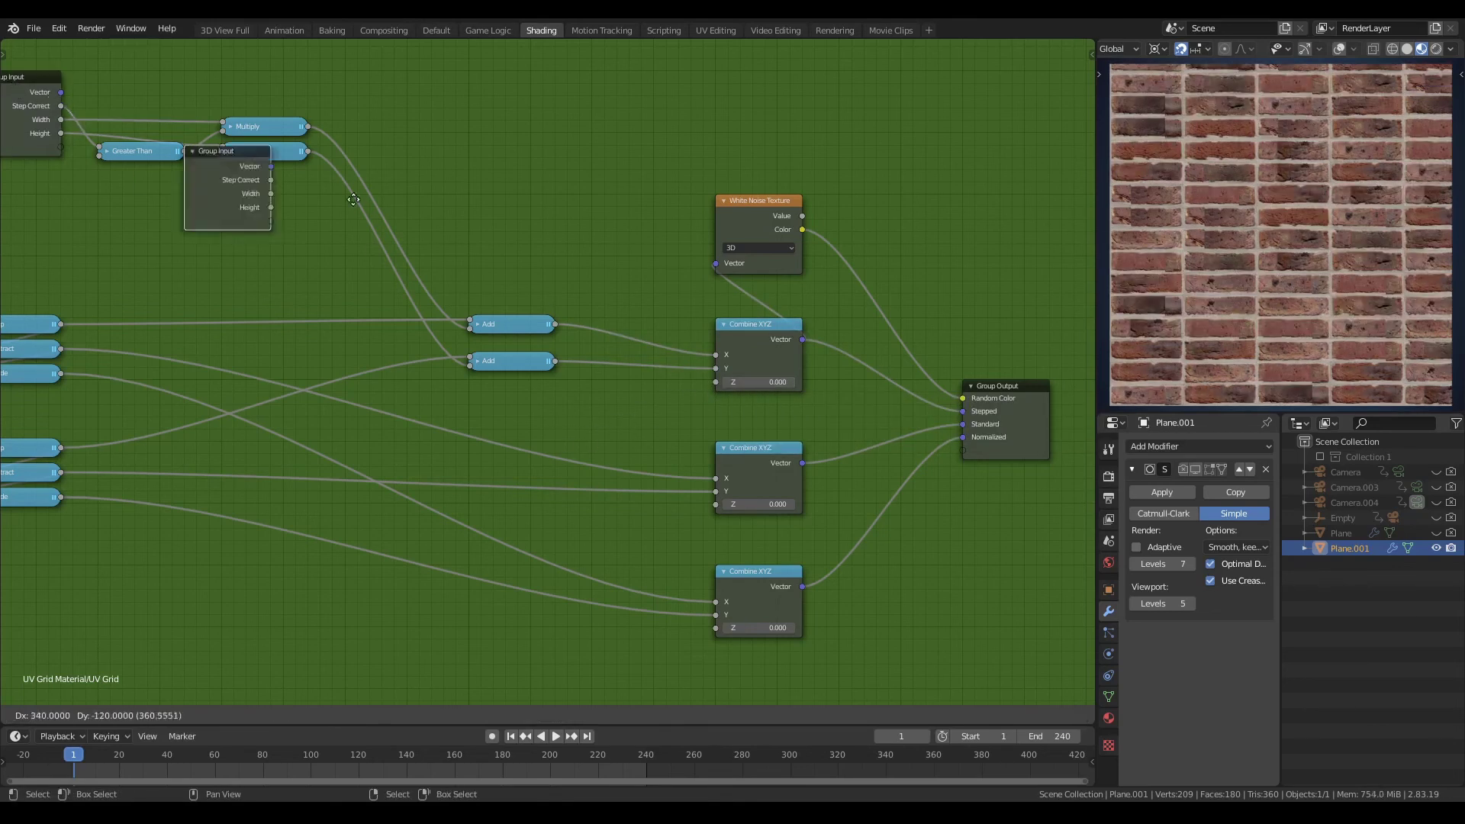
click(630, 238)
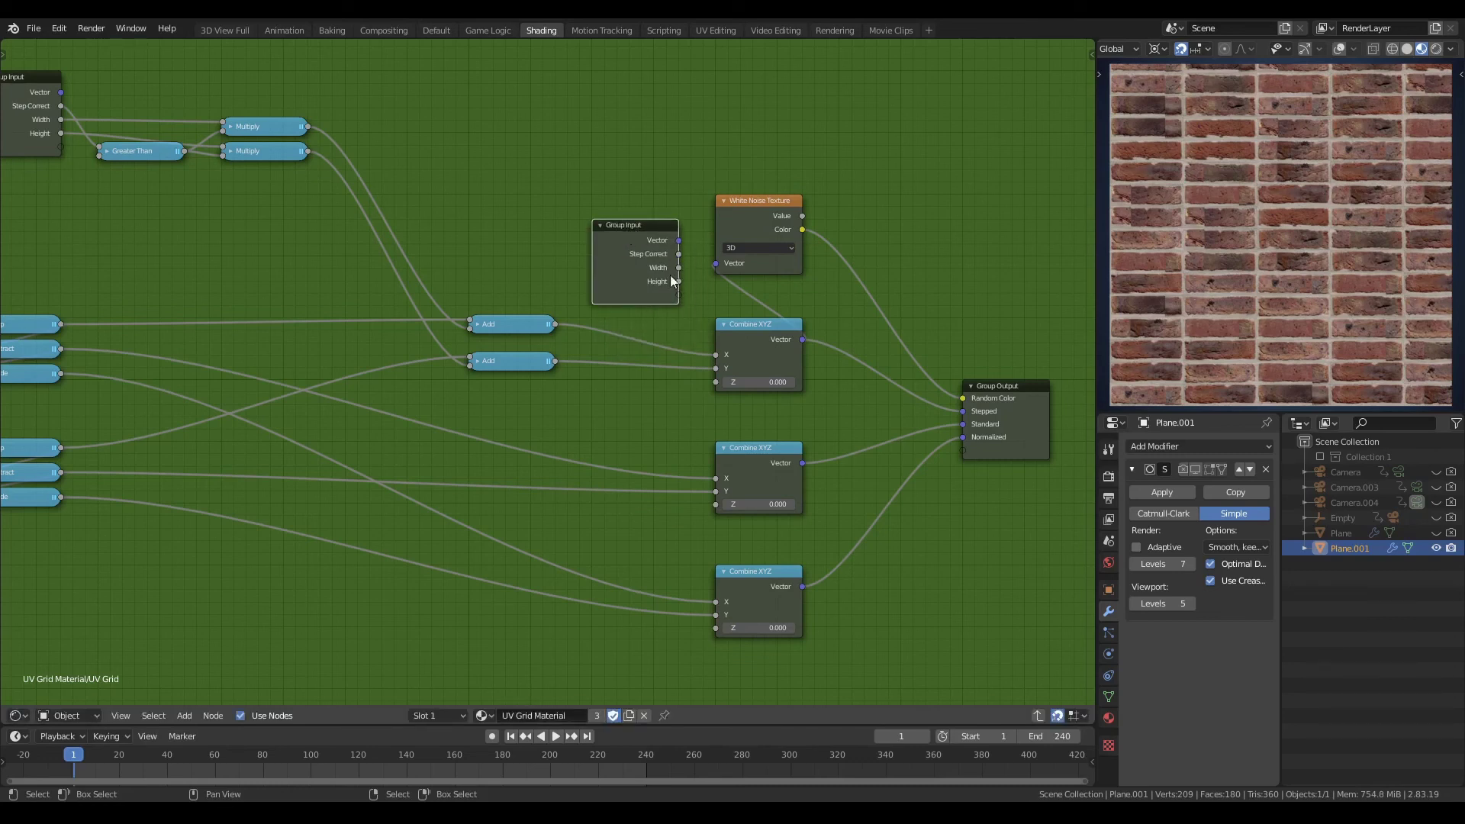
drag(677, 296, 716, 381)
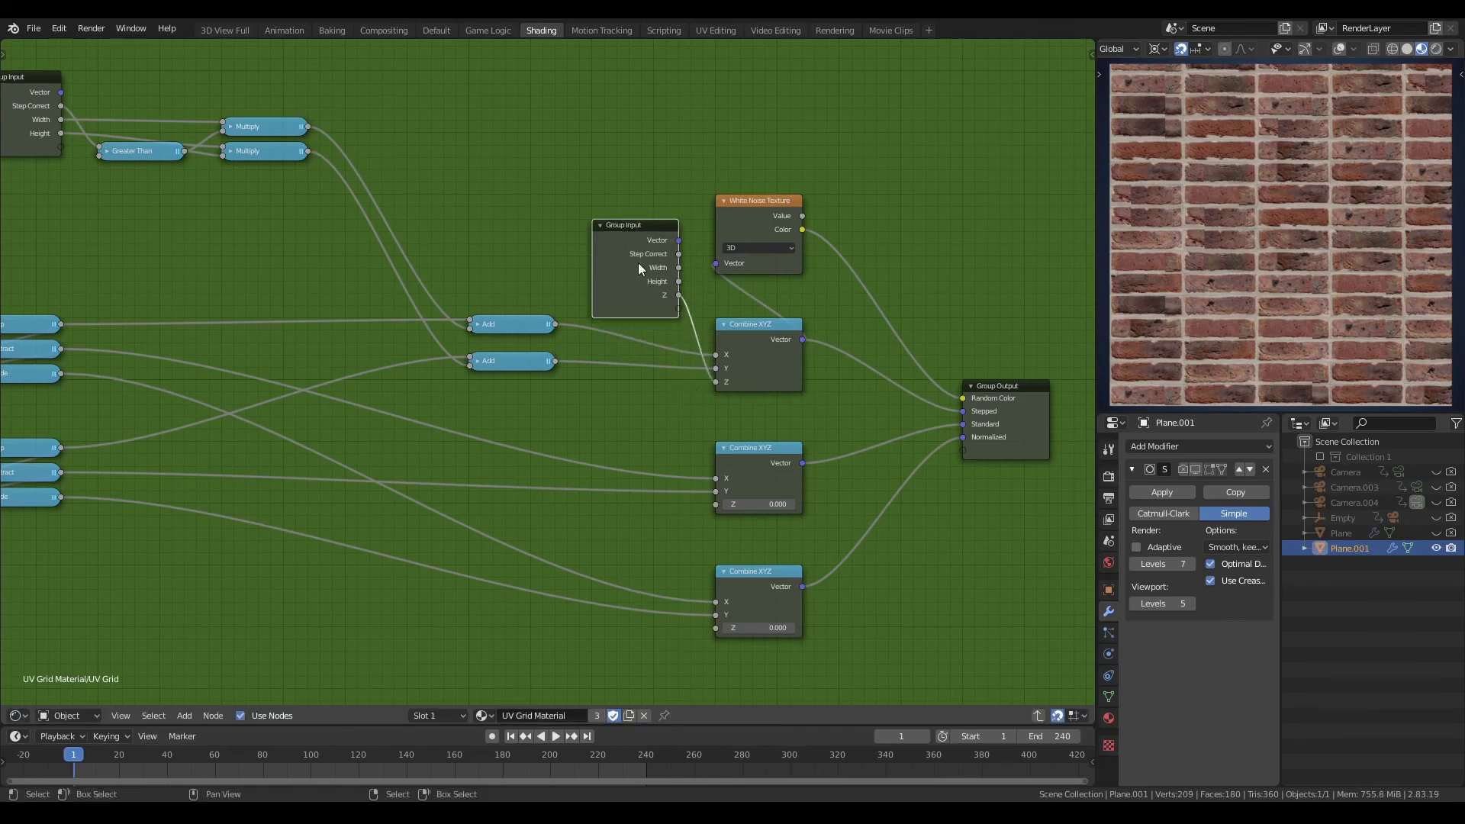
drag(630, 235, 643, 334)
click(642, 334)
key(Tab)
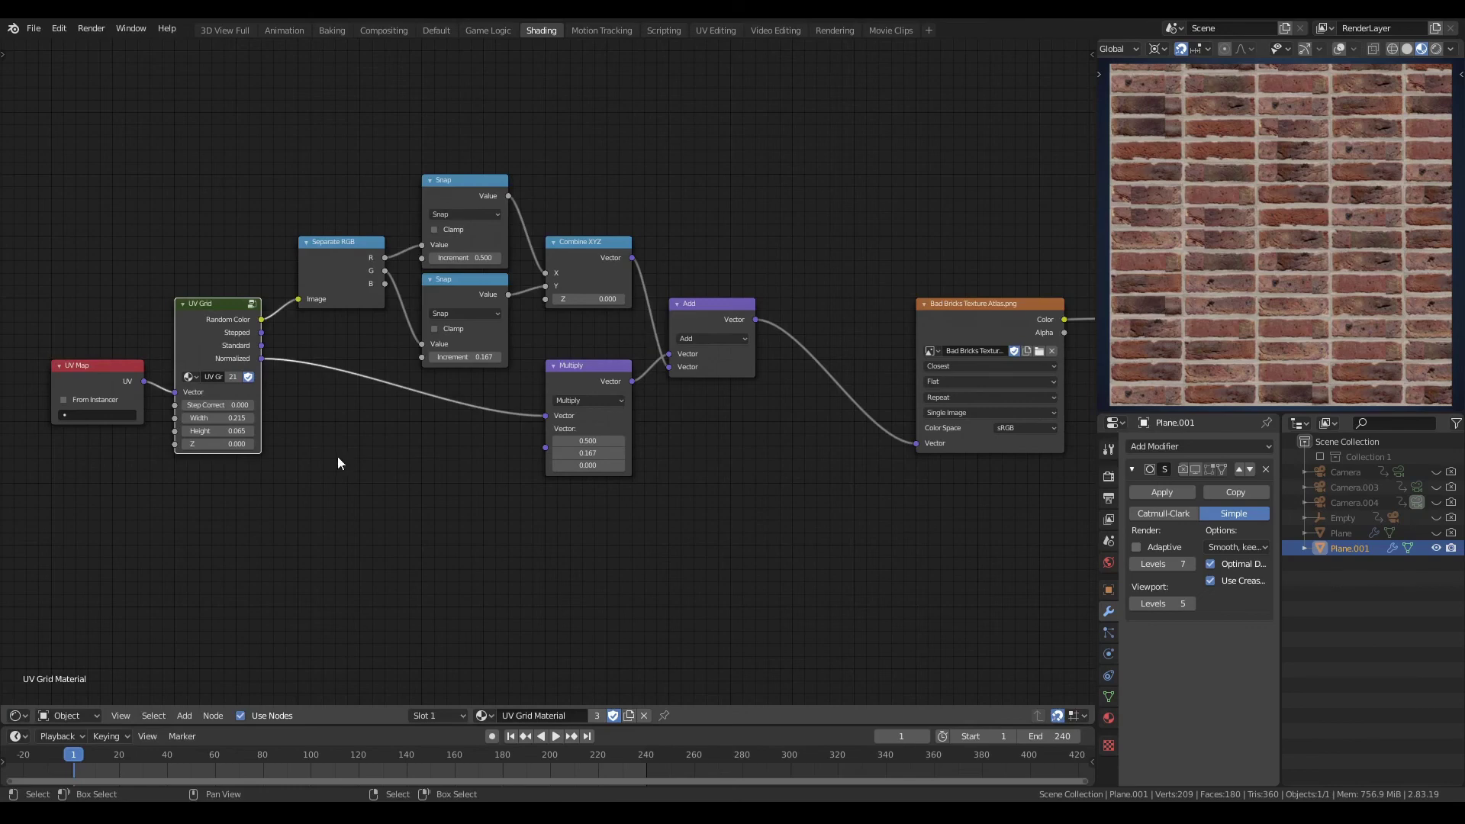
click(263, 472)
drag(217, 444, 294, 445)
Step: Rename the new group input to 'Random Seed' in the side panel and exit the group
key(Tab)
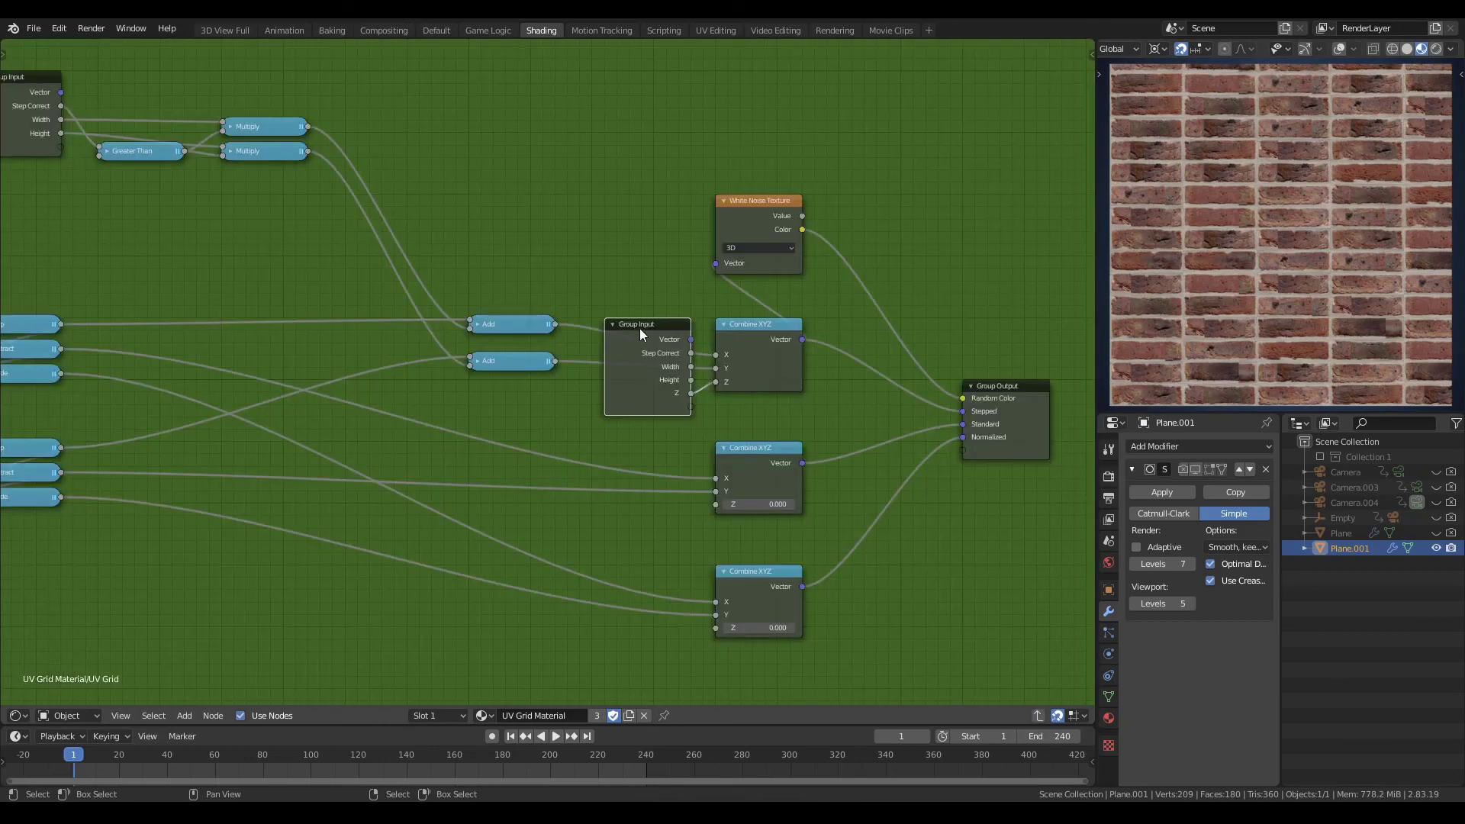
key(n)
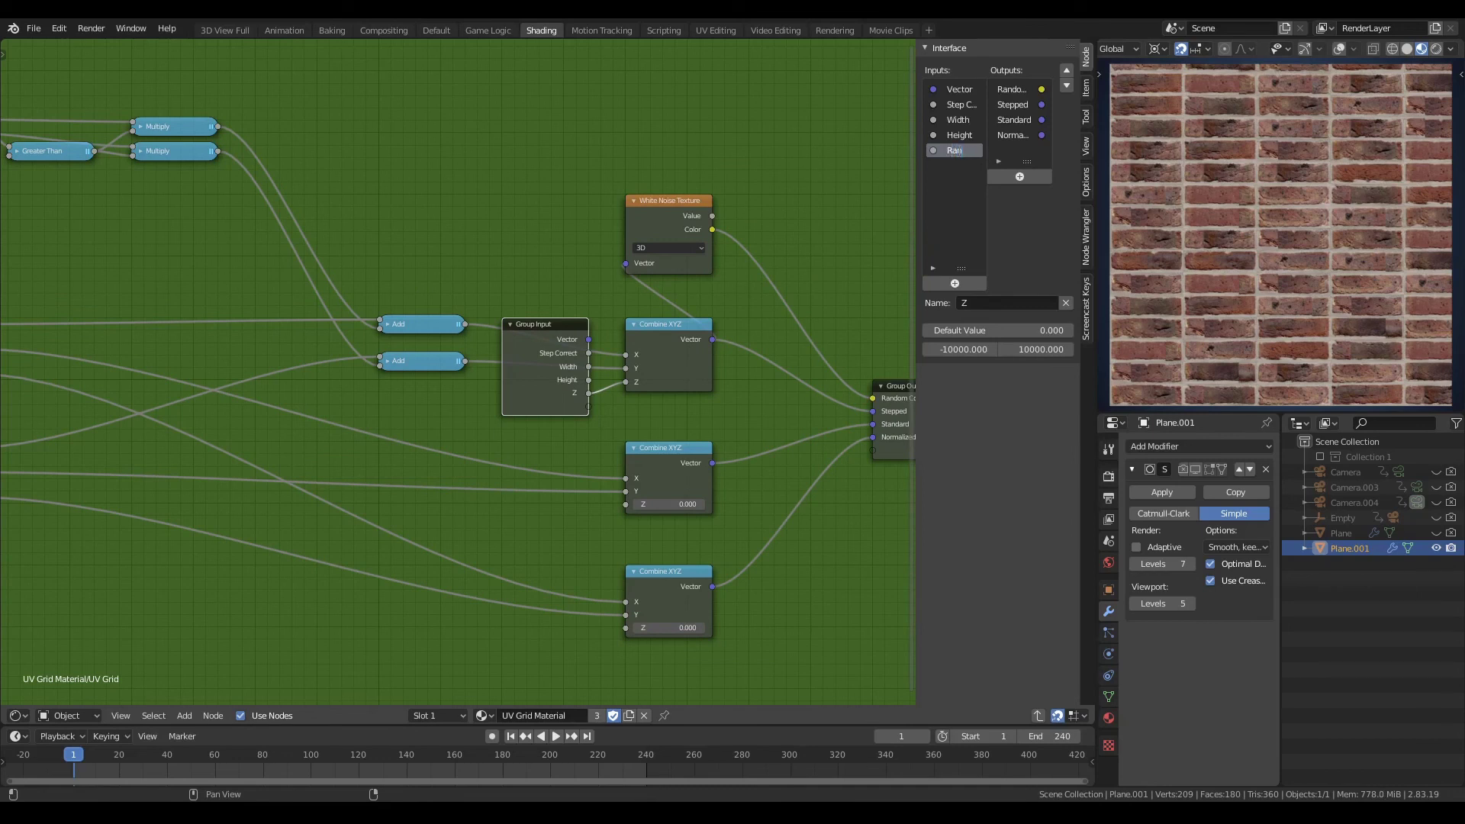
text(Random Seed)
key(Return)
key(Tab)
Step: Close the side panel and drag Random Seed to 0.450 to reshuffle the bricks
key(n)
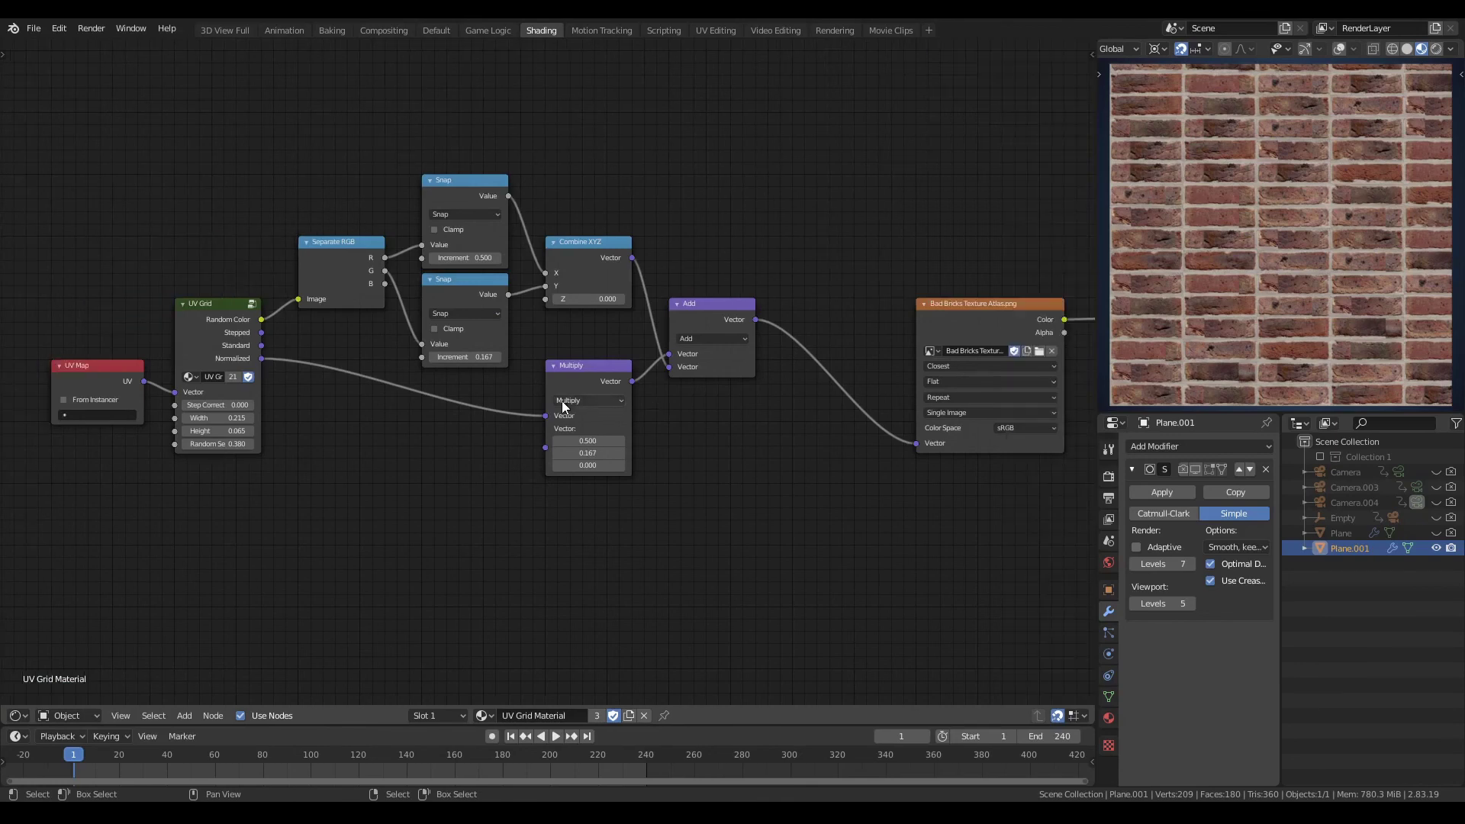
shift+drag(218, 444, 251, 444)
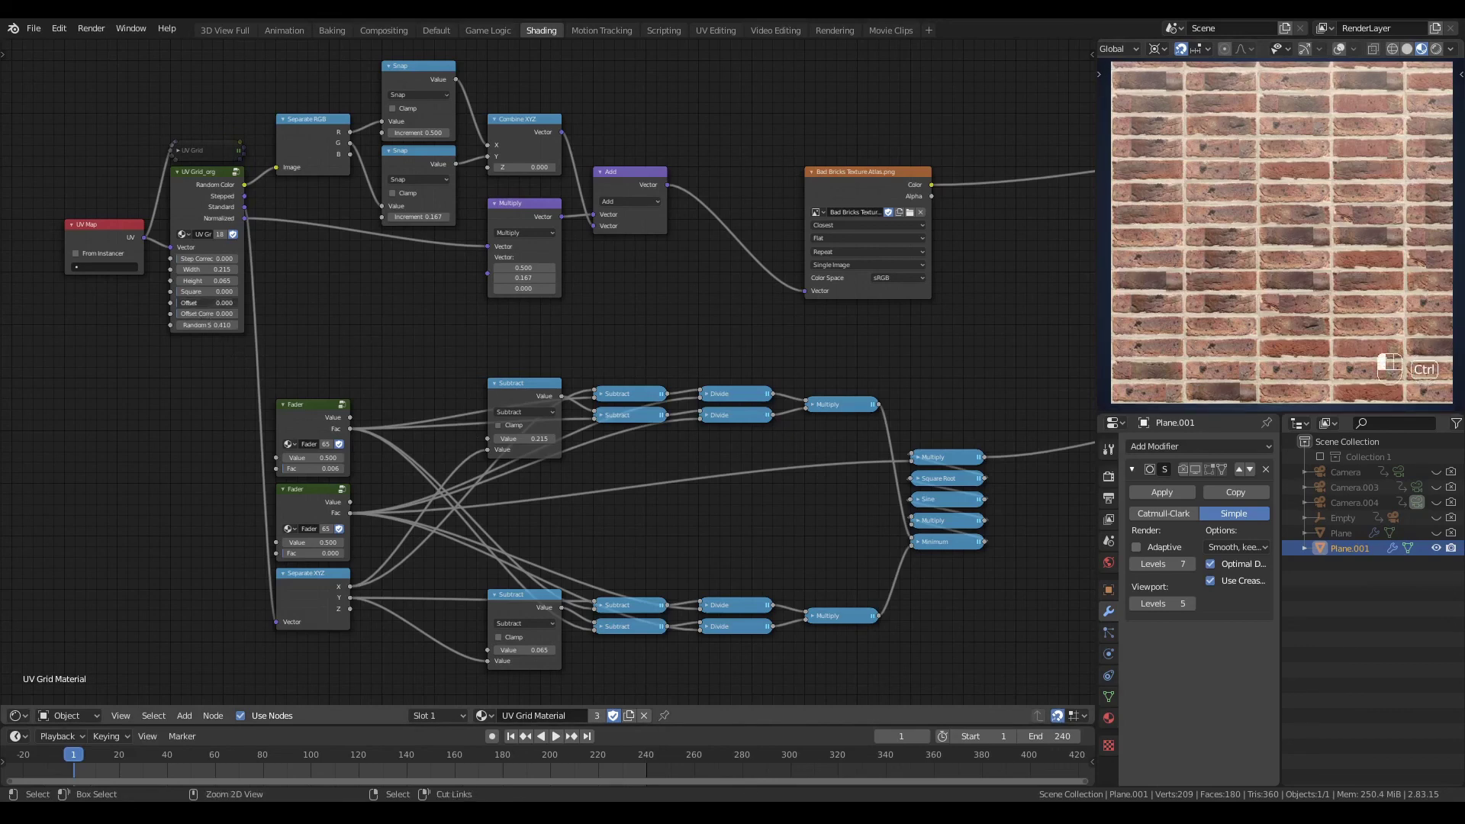
Step: Set UV Grid Offset to 0.500 and the lower Fader Fac to 0.010, then view through the camera
ctrl+drag(223, 303, 215, 303)
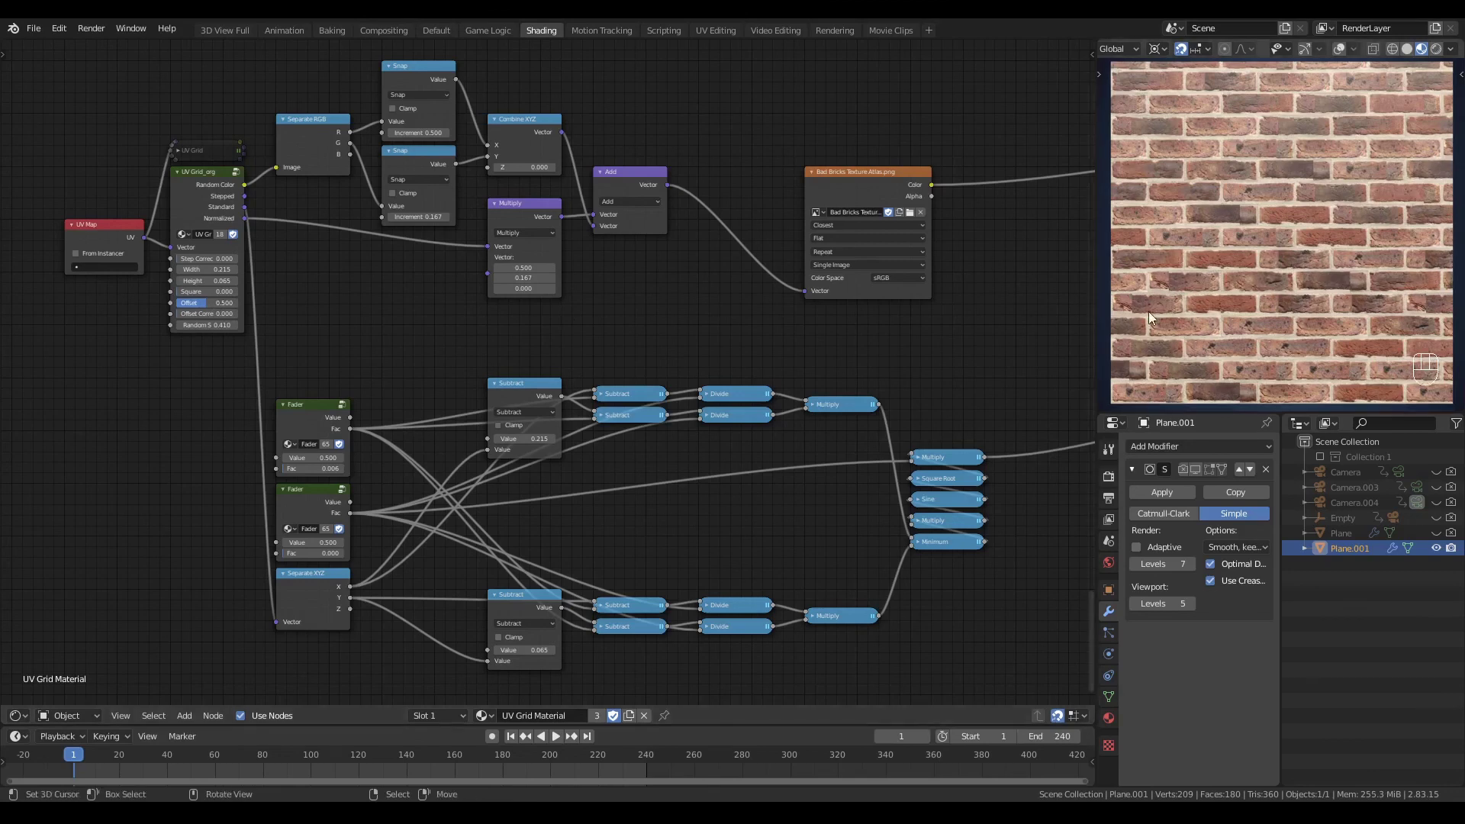
key(KP_0)
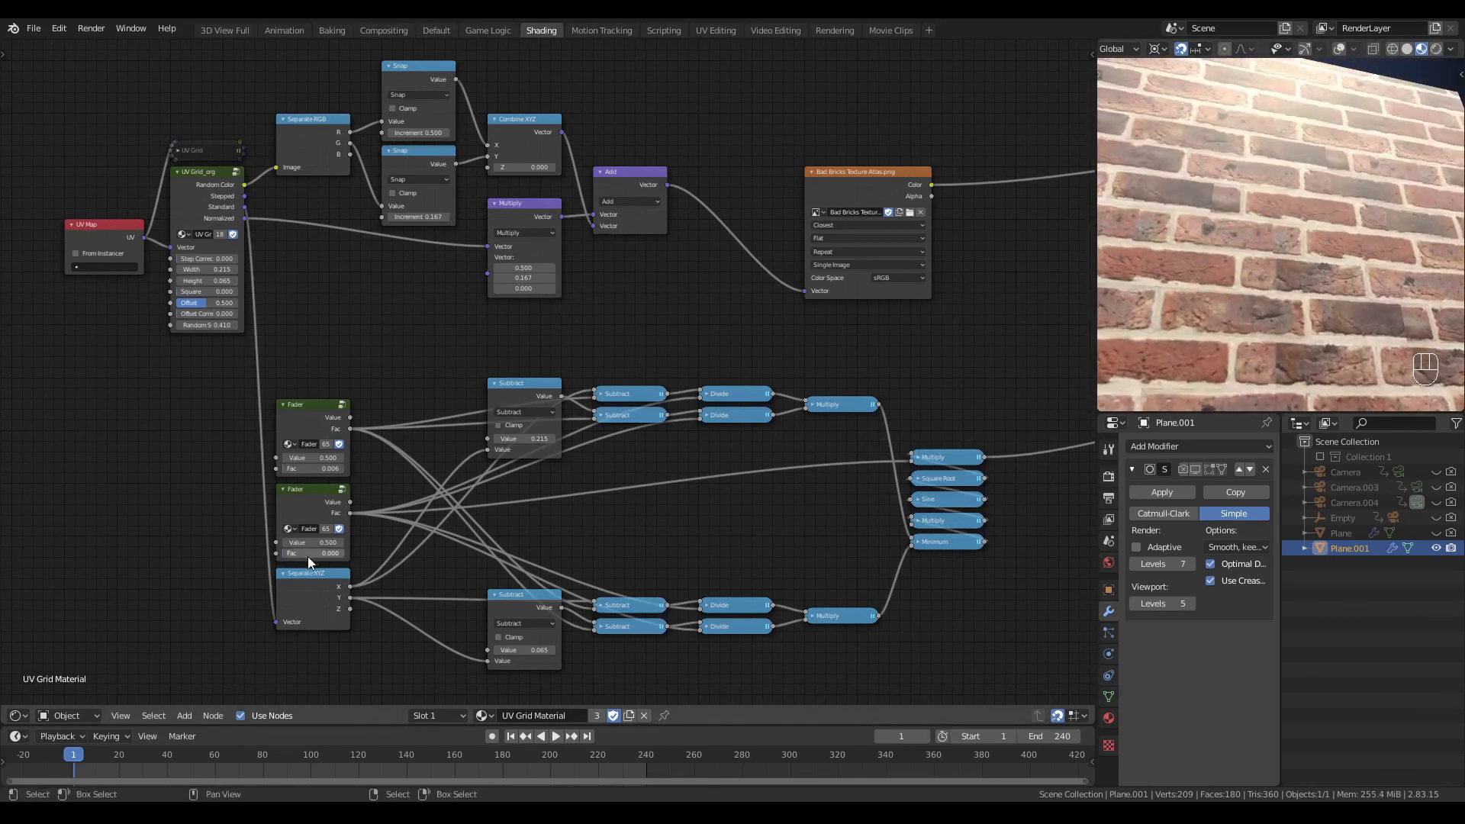
shift+drag(309, 554, 322, 555)
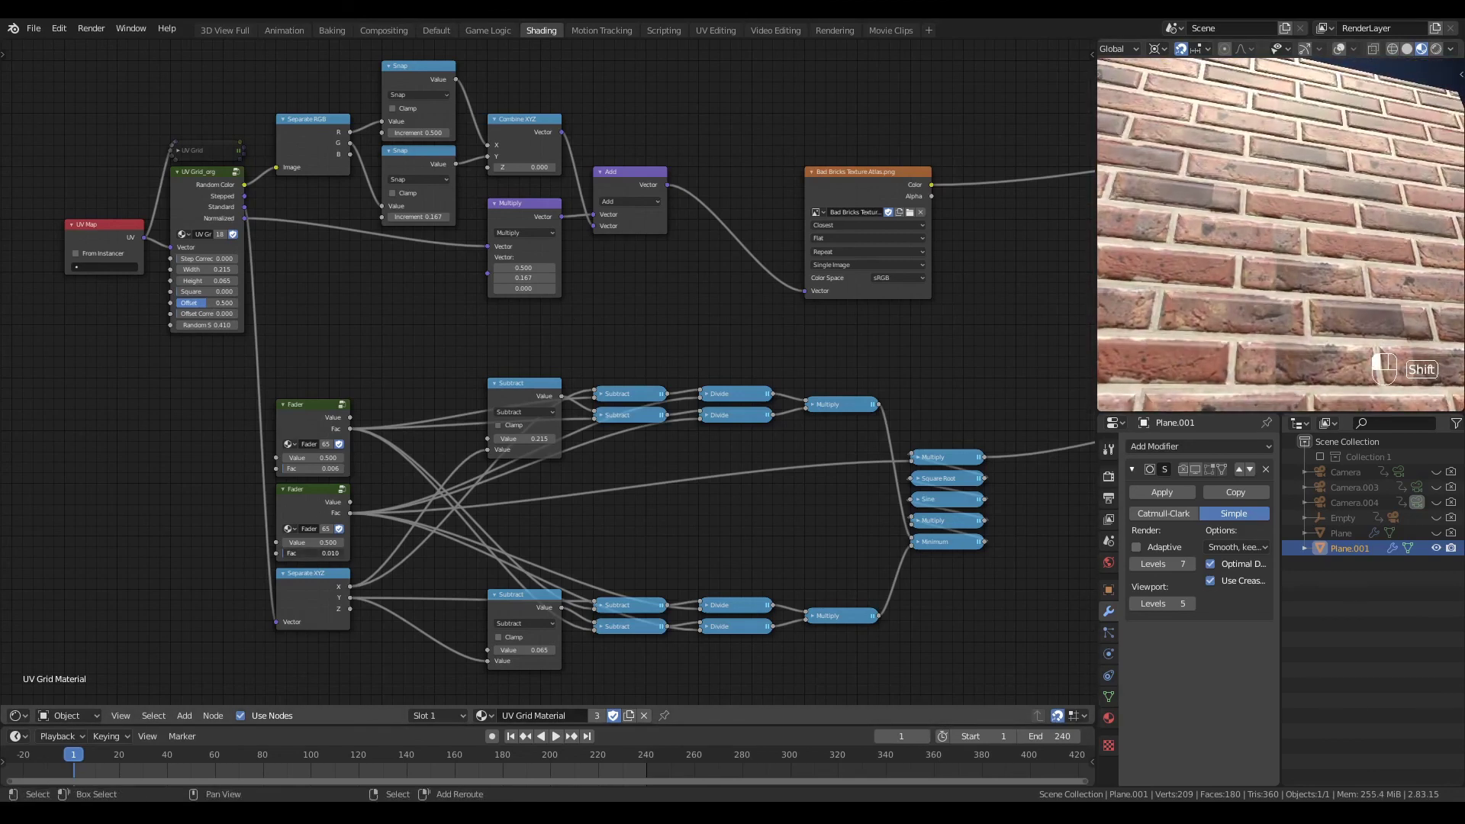
middle_drag(1209, 274, 1431, 171)
key(KP_0)
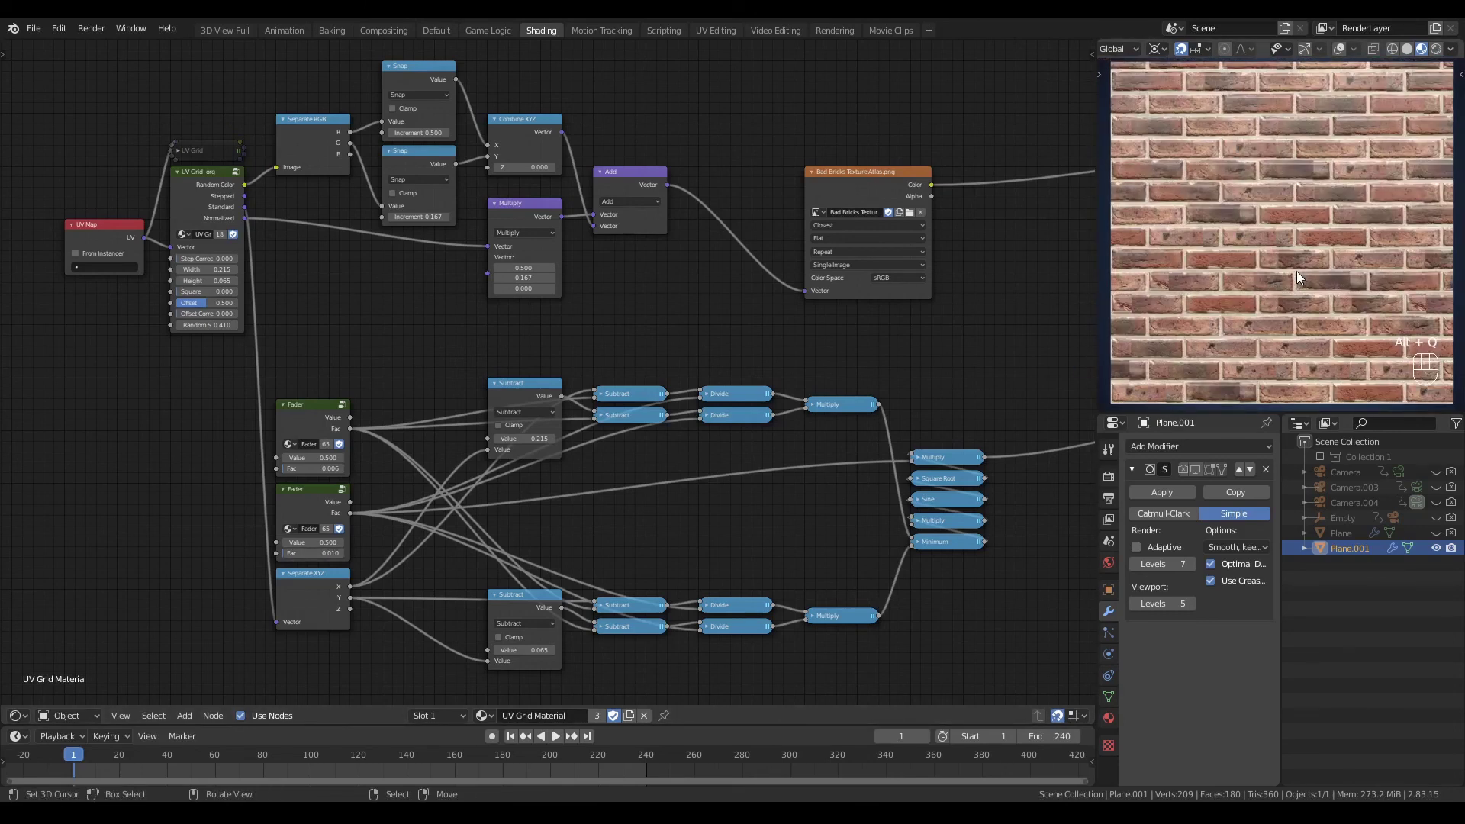